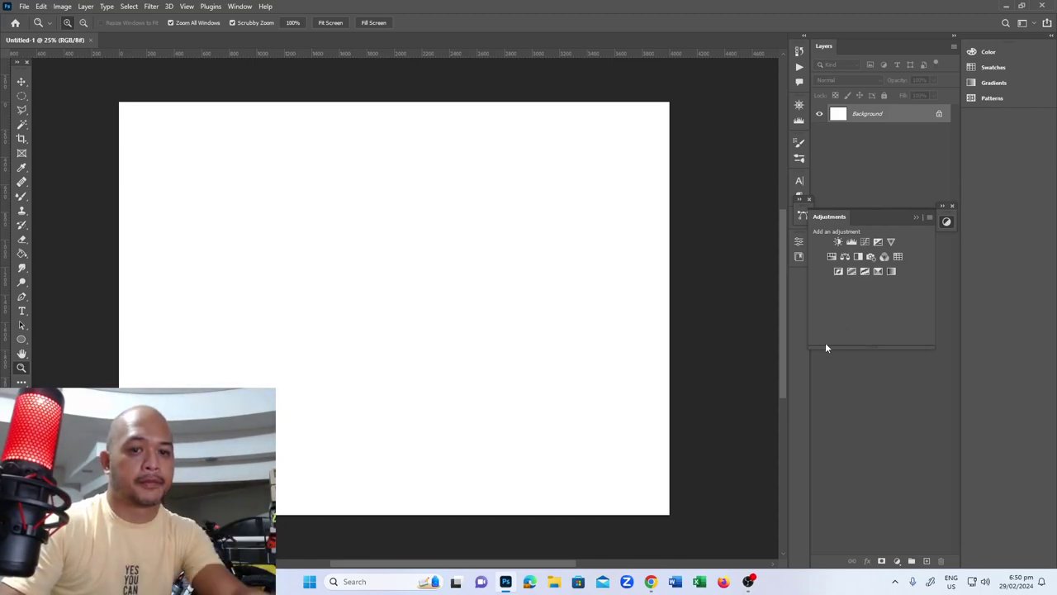
# - Add a new layer above the background and switch to the regular Brush tool
pyautogui.click(926, 561)
pyautogui.press('b')
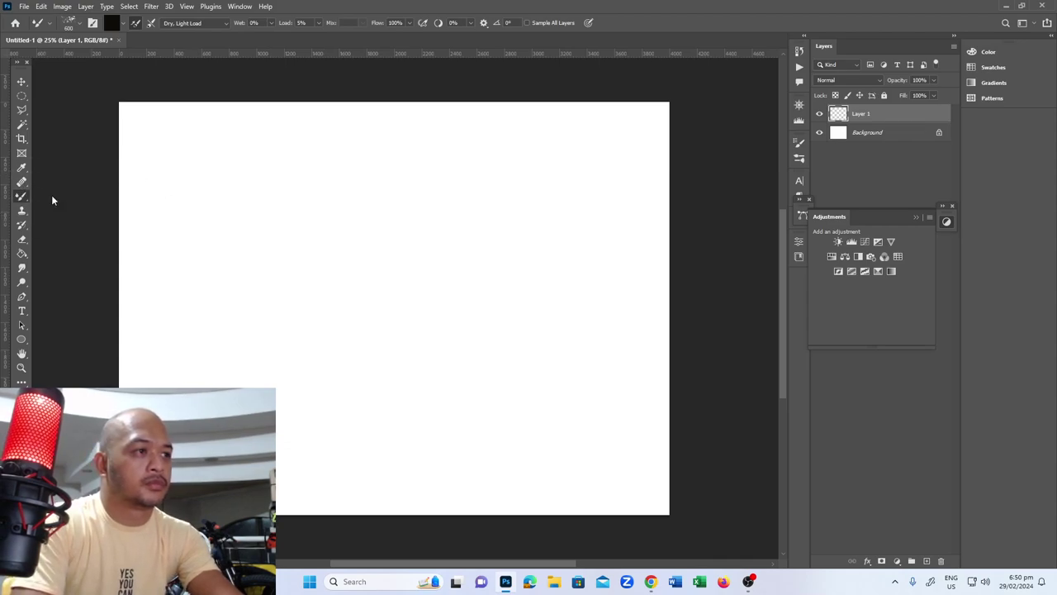
pyautogui.hotkey('shift', 'b')
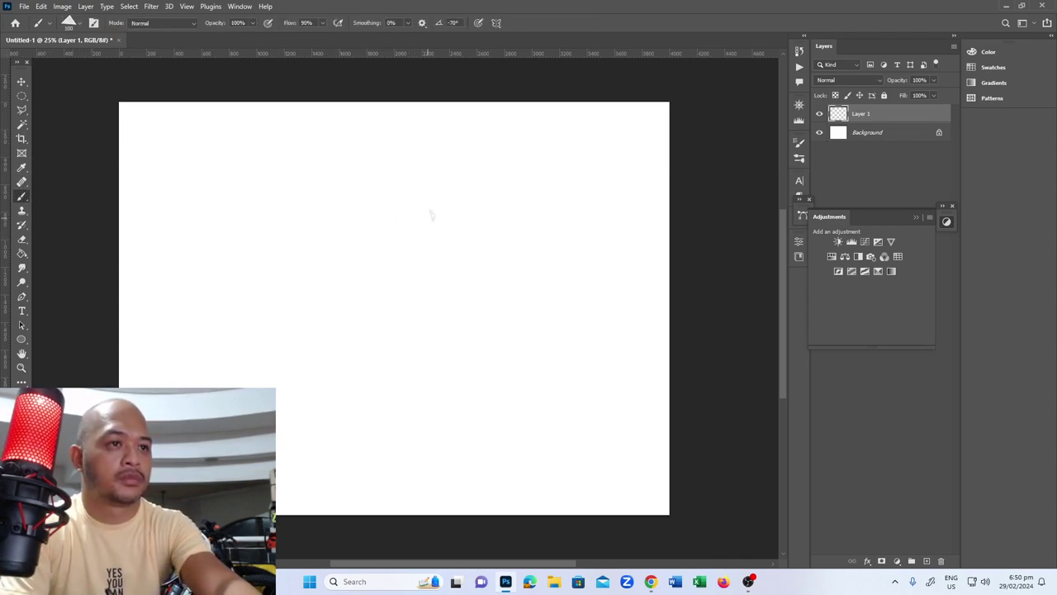
# - Block in the head and body with rough black brush strokes
pyautogui.moveTo(438, 219); pyautogui.dragTo(460, 191)
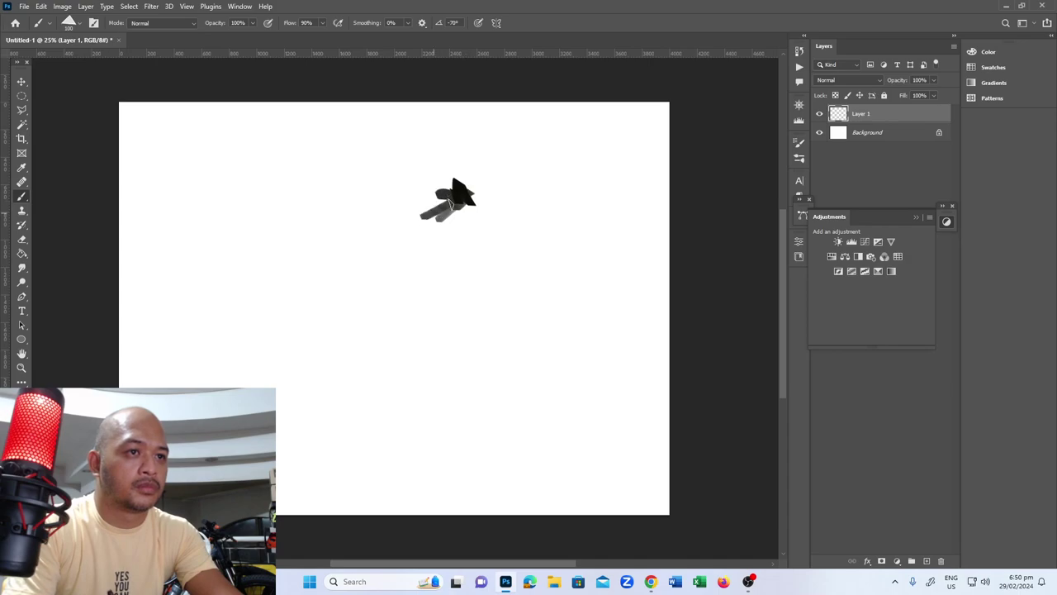
pyautogui.hotkey('ctrl', 'z')
pyautogui.moveTo(393, 199)
pyautogui.mouseDown()
pyautogui.moveTo(364, 233)
pyautogui.moveTo(366, 205)
pyautogui.moveTo(375, 194)
pyautogui.moveTo(363, 246)
pyautogui.moveTo(380, 203)
pyautogui.moveTo(393, 214)
pyautogui.mouseUp()
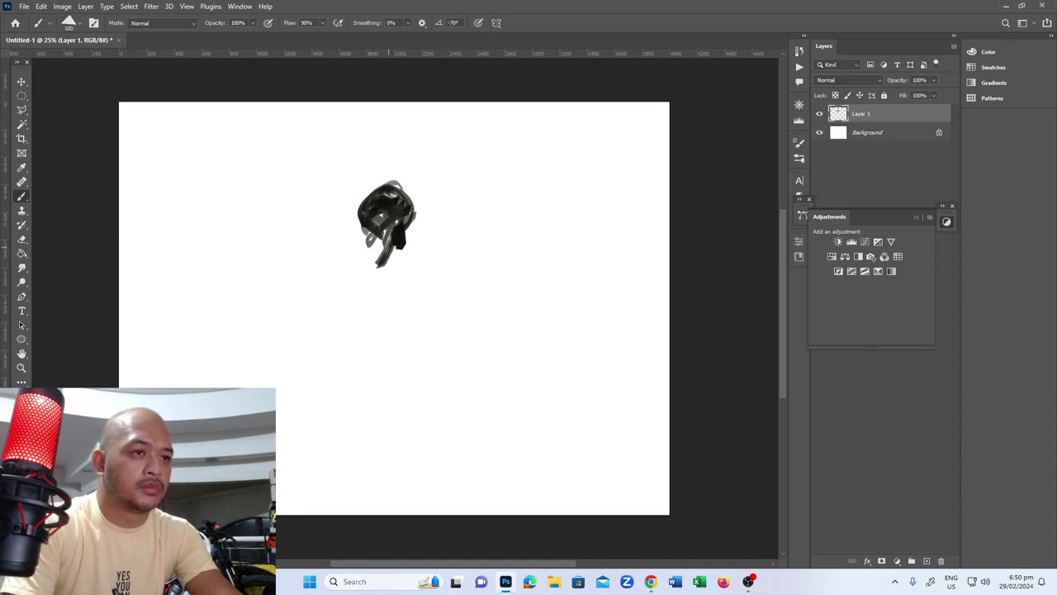
pyautogui.moveTo(391, 200)
pyautogui.mouseDown()
pyautogui.moveTo(405, 170)
pyautogui.moveTo(414, 216)
pyautogui.mouseUp()
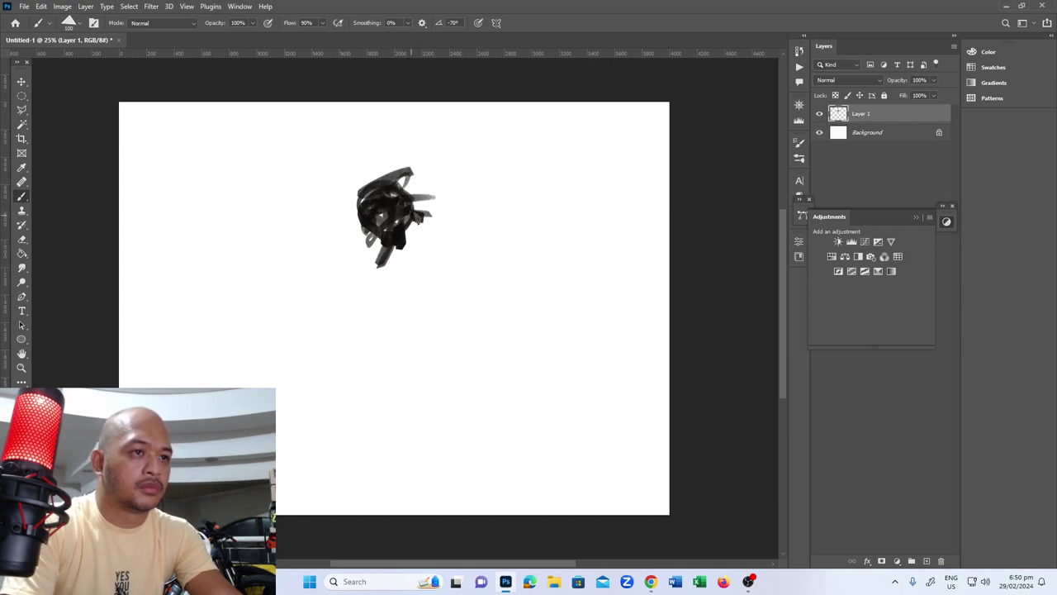
pyautogui.moveTo(373, 188); pyautogui.dragTo(397, 195)
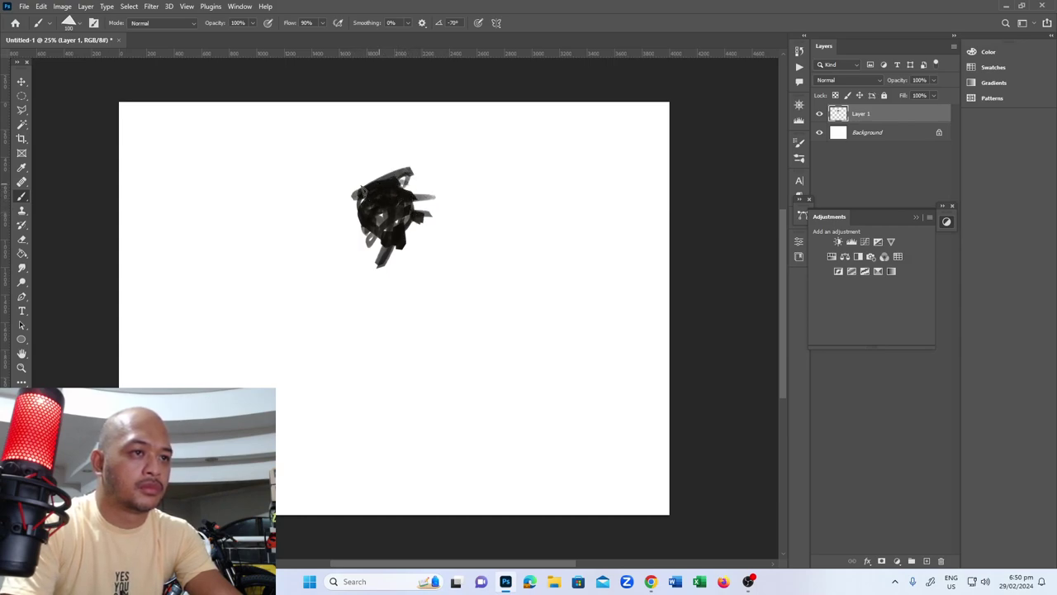
pyautogui.moveTo(356, 207); pyautogui.dragTo(368, 273)
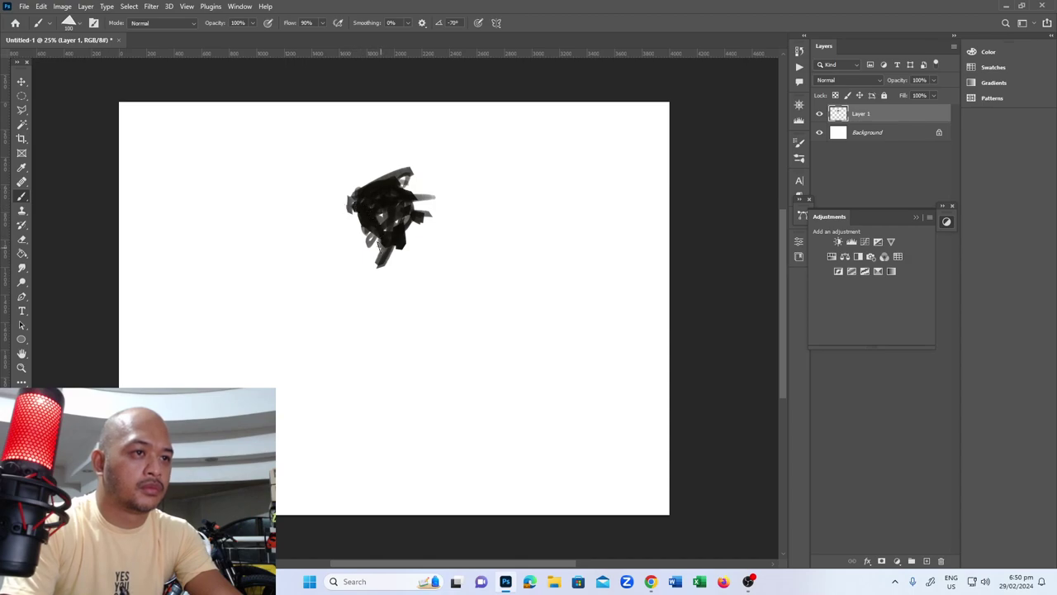
pyautogui.moveTo(406, 225)
pyautogui.mouseDown()
pyautogui.moveTo(451, 220)
pyautogui.moveTo(343, 306)
pyautogui.mouseUp()
pyautogui.moveTo(423, 254); pyautogui.dragTo(459, 241)
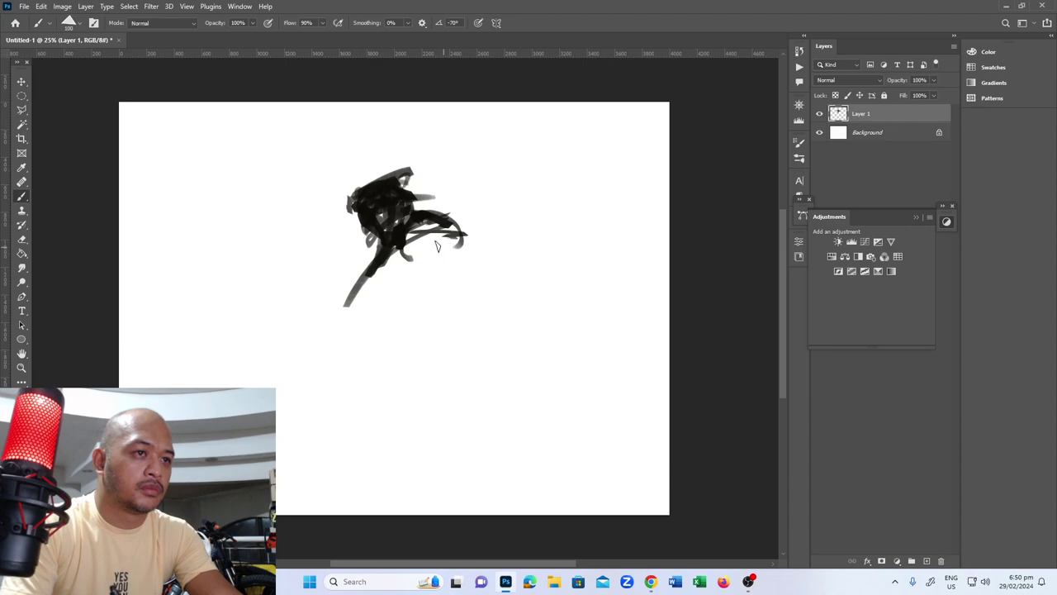
# - Refine the shape's sides, undoing stray curls, and extend a long handle to the lower left
pyautogui.moveTo(377, 217); pyautogui.dragTo(356, 248)
pyautogui.moveTo(388, 285)
pyautogui.mouseDown()
pyautogui.moveTo(404, 249)
pyautogui.moveTo(457, 249)
pyautogui.mouseUp()
pyautogui.hotkey('ctrl', 'z')
pyautogui.hotkey('ctrl', 'z')
pyautogui.moveTo(367, 240)
pyautogui.mouseDown()
pyautogui.moveTo(341, 285)
pyautogui.moveTo(431, 294)
pyautogui.mouseUp()
pyautogui.hotkey('ctrl', 'z')
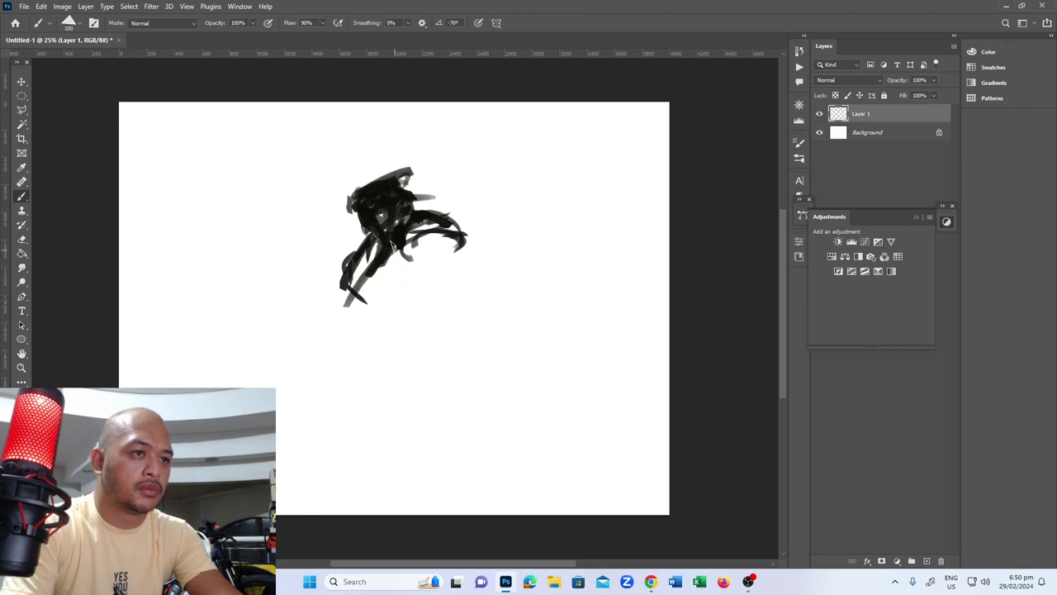
pyautogui.moveTo(409, 240); pyautogui.dragTo(393, 307)
pyautogui.hotkey('ctrl', 'z')
pyautogui.moveTo(409, 236)
pyautogui.mouseDown()
pyautogui.moveTo(401, 273)
pyautogui.moveTo(282, 329)
pyautogui.moveTo(445, 256)
pyautogui.moveTo(388, 264)
pyautogui.moveTo(417, 262)
pyautogui.mouseUp()
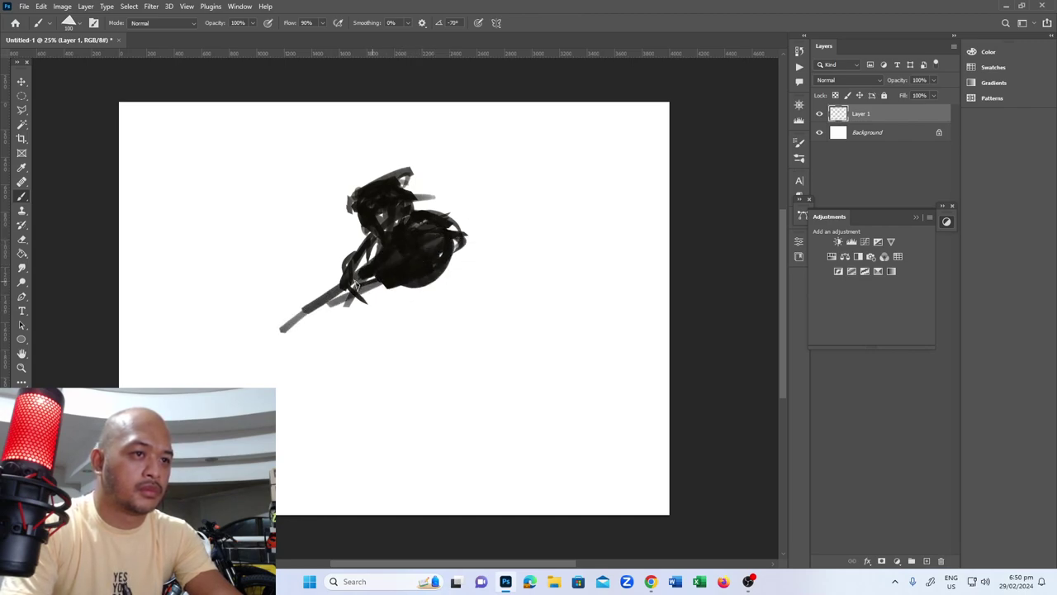
pyautogui.moveTo(329, 299)
pyautogui.mouseDown()
pyautogui.moveTo(258, 317)
pyautogui.moveTo(387, 276)
pyautogui.moveTo(261, 317)
pyautogui.mouseUp()
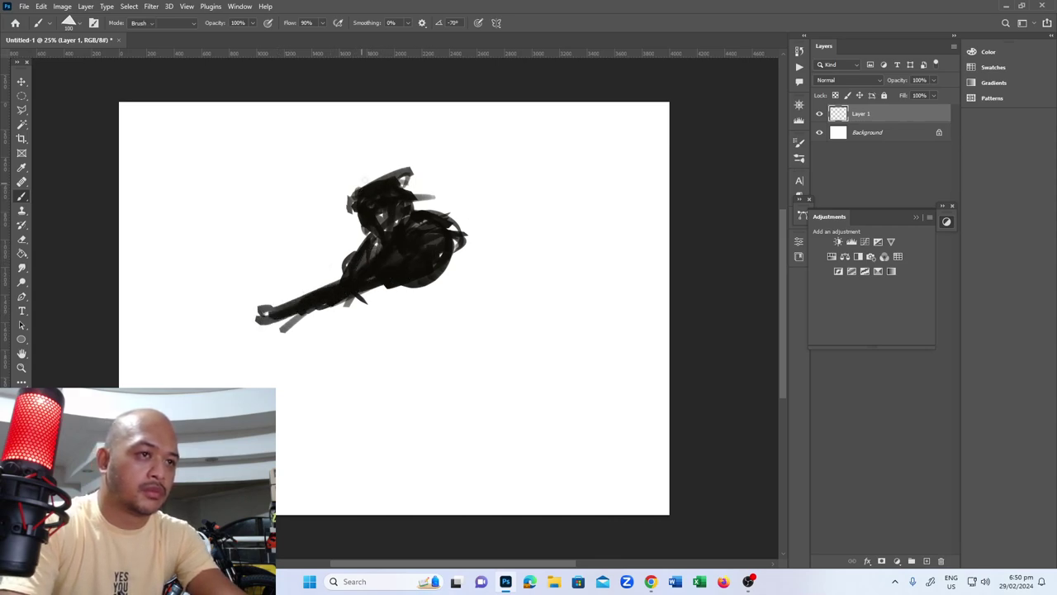
# - Erase stray strokes by the head, then fill the head, lower body and chest dark
pyautogui.press('e')
pyautogui.moveTo(362, 184); pyautogui.dragTo(355, 211)
pyautogui.press('b')
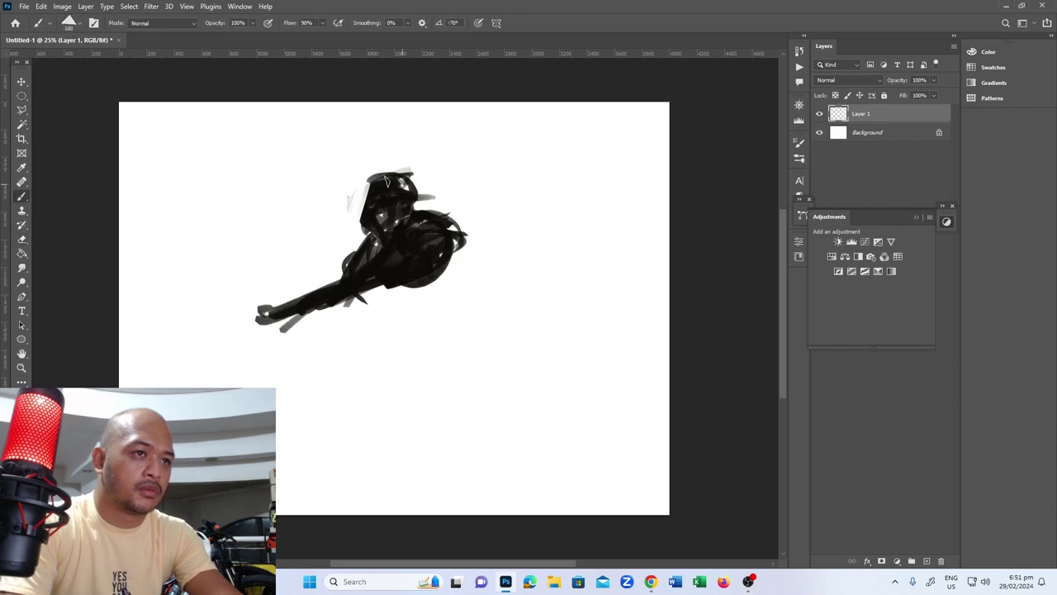
pyautogui.moveTo(411, 184); pyautogui.dragTo(361, 189)
pyautogui.moveTo(384, 285); pyautogui.dragTo(340, 330)
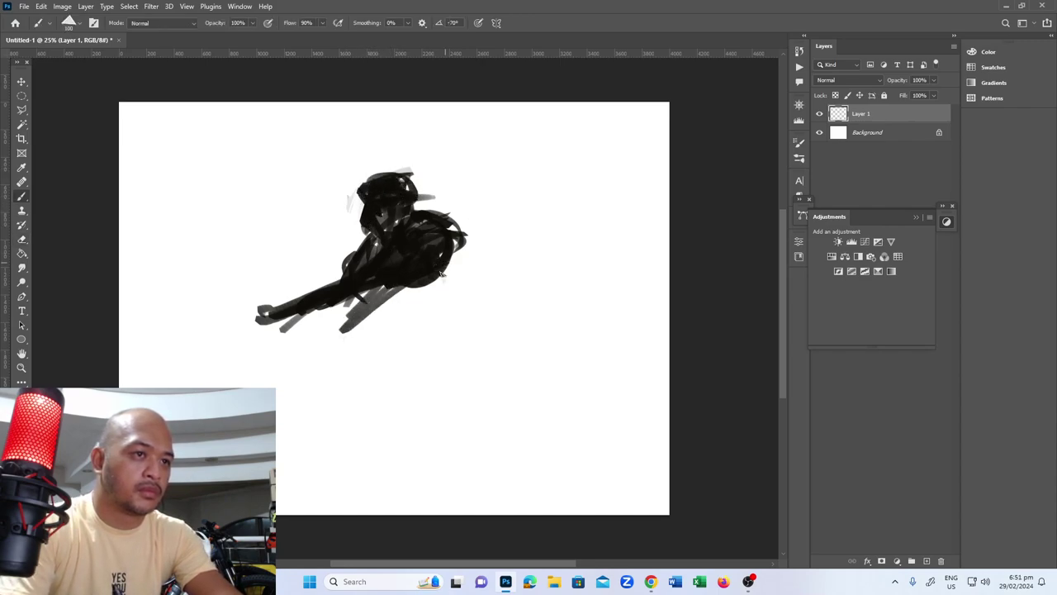
pyautogui.moveTo(442, 281); pyautogui.dragTo(429, 324)
pyautogui.moveTo(451, 262)
pyautogui.mouseDown()
pyautogui.moveTo(446, 331)
pyautogui.moveTo(368, 355)
pyautogui.moveTo(372, 368)
pyautogui.moveTo(389, 326)
pyautogui.moveTo(421, 363)
pyautogui.moveTo(413, 370)
pyautogui.moveTo(347, 322)
pyautogui.moveTo(351, 246)
pyautogui.mouseUp()
pyautogui.moveTo(368, 289)
pyautogui.mouseDown()
pyautogui.moveTo(357, 258)
pyautogui.moveTo(269, 307)
pyautogui.mouseUp()
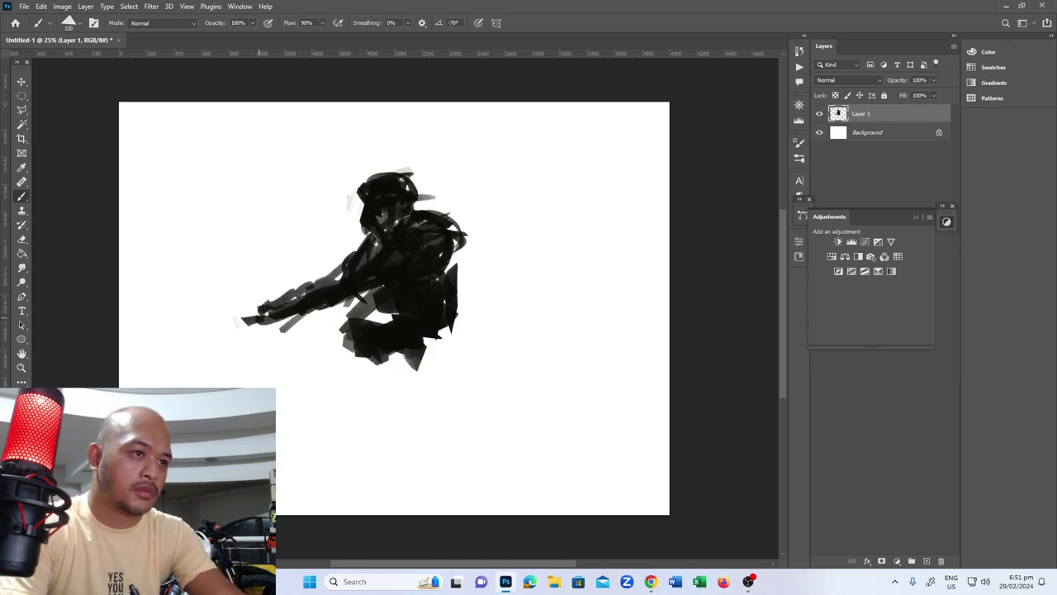
# - Paint two long pointed rifle shapes reaching to the lower left from the hands
pyautogui.moveTo(308, 272); pyautogui.dragTo(218, 327)
pyautogui.moveTo(231, 313); pyautogui.dragTo(235, 331)
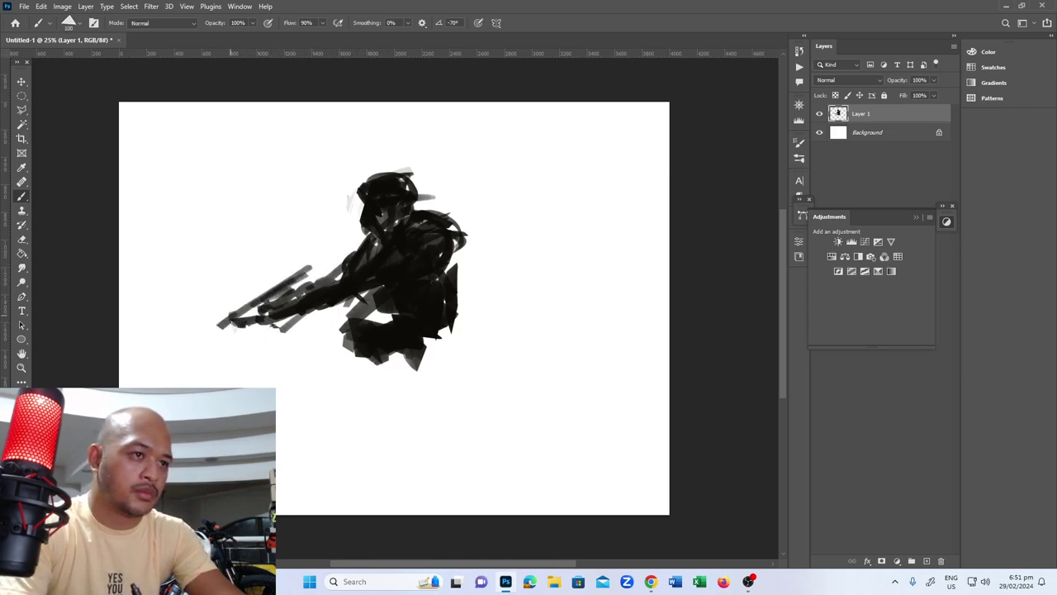
pyautogui.moveTo(301, 328)
pyautogui.mouseDown()
pyautogui.moveTo(162, 366)
pyautogui.moveTo(190, 363)
pyautogui.mouseUp()
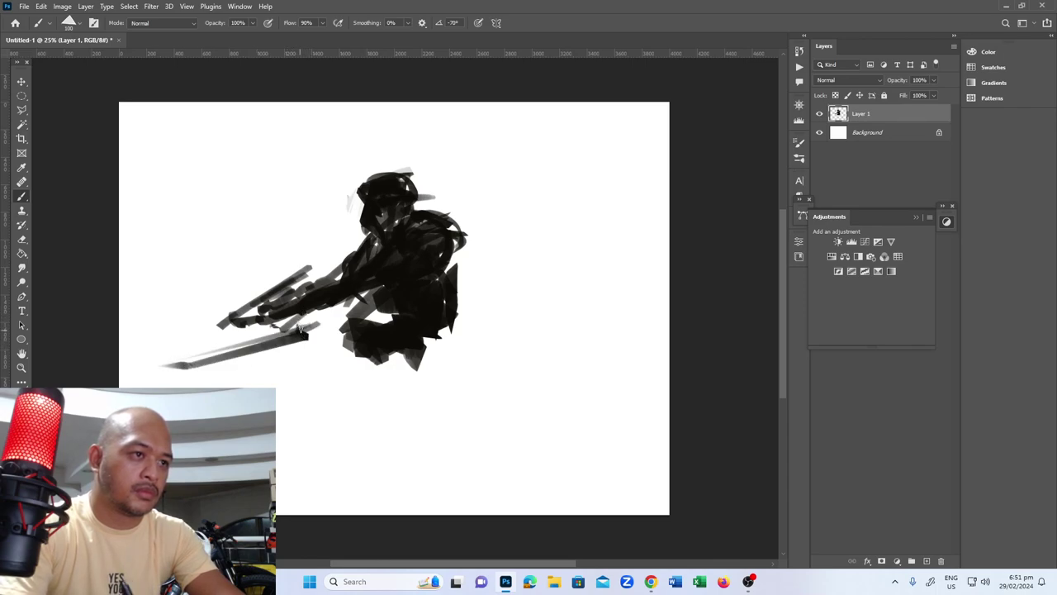
pyautogui.moveTo(309, 264)
pyautogui.mouseDown()
pyautogui.moveTo(262, 282)
pyautogui.moveTo(266, 255)
pyautogui.moveTo(152, 355)
pyautogui.moveTo(301, 334)
pyautogui.mouseUp()
pyautogui.moveTo(232, 347); pyautogui.dragTo(315, 334)
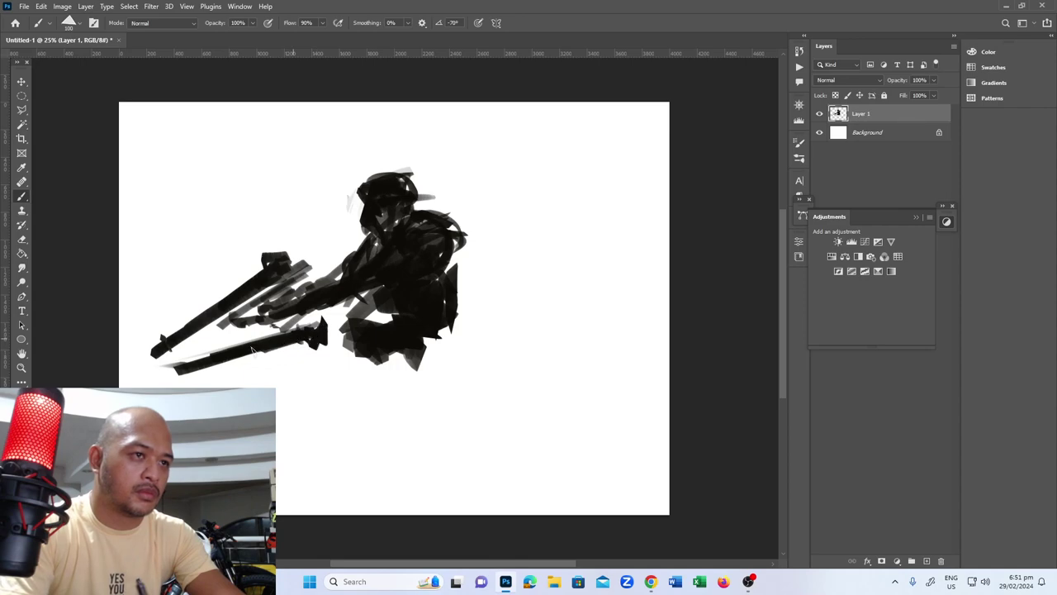
pyautogui.moveTo(252, 350); pyautogui.dragTo(146, 385)
pyautogui.moveTo(264, 333); pyautogui.dragTo(318, 313)
pyautogui.moveTo(245, 309); pyautogui.dragTo(302, 259)
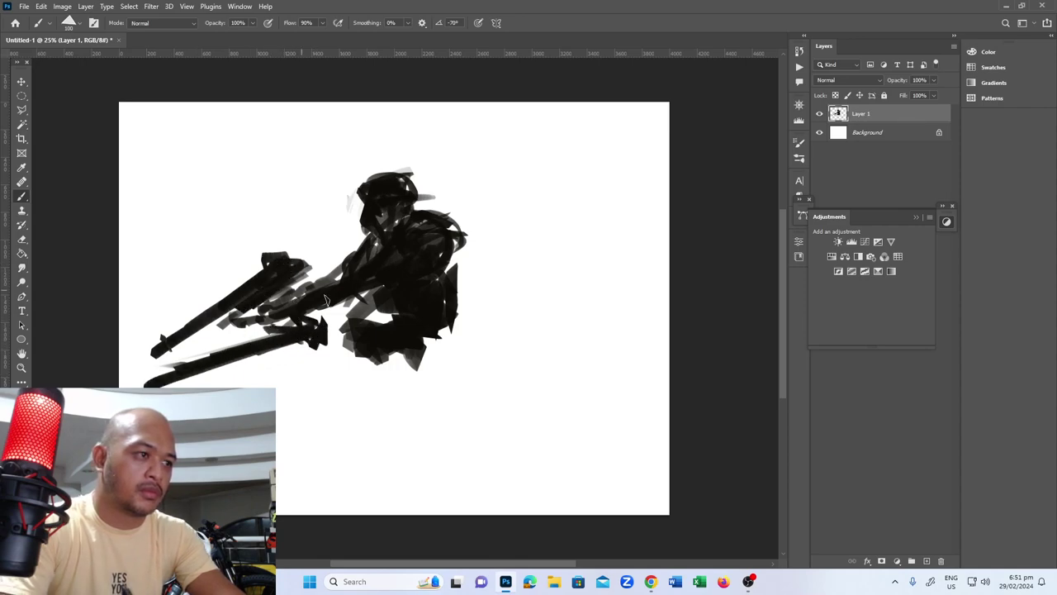
# - Fill the chest gap, add claw-like spikes below, and darken the head, back and legs
pyautogui.moveTo(431, 250); pyautogui.dragTo(439, 309)
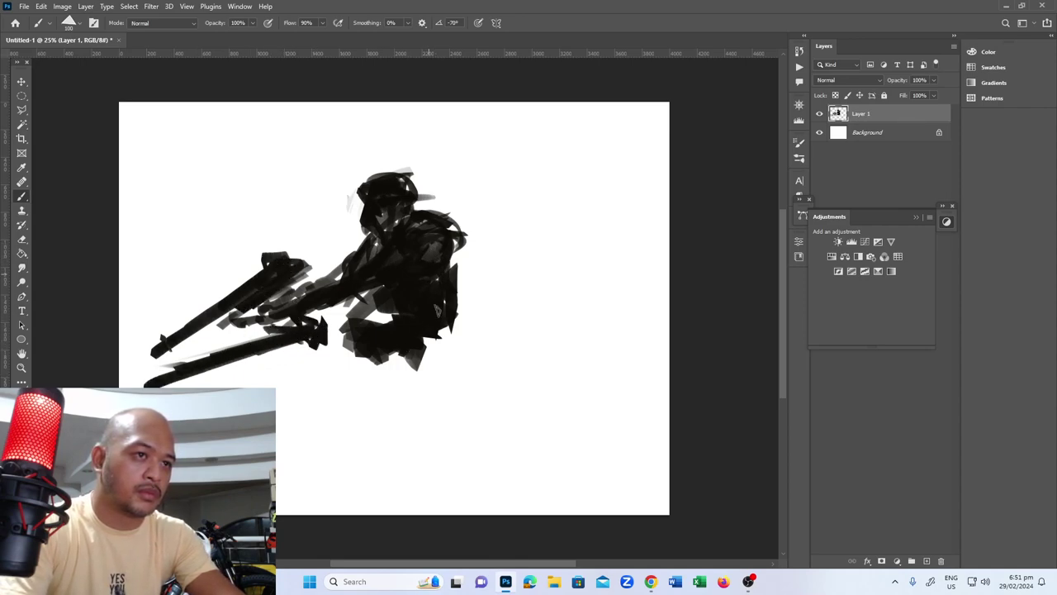
pyautogui.moveTo(404, 363); pyautogui.dragTo(381, 382)
pyautogui.moveTo(395, 189)
pyautogui.mouseDown()
pyautogui.moveTo(376, 216)
pyautogui.moveTo(422, 205)
pyautogui.mouseUp()
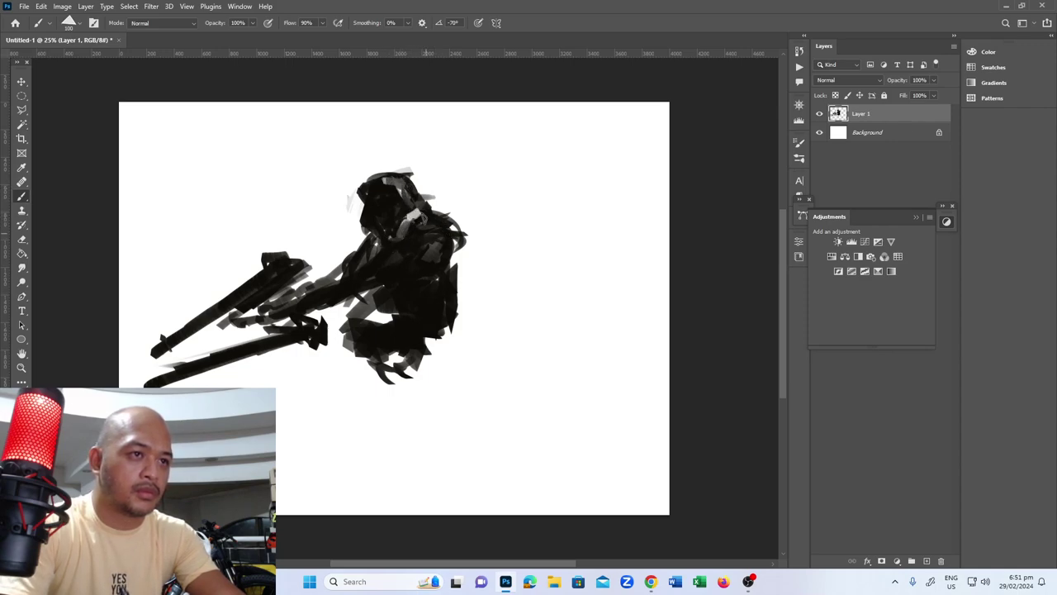
pyautogui.moveTo(458, 247); pyautogui.dragTo(448, 310)
pyautogui.moveTo(419, 351)
pyautogui.mouseDown()
pyautogui.moveTo(426, 378)
pyautogui.moveTo(449, 350)
pyautogui.mouseUp()
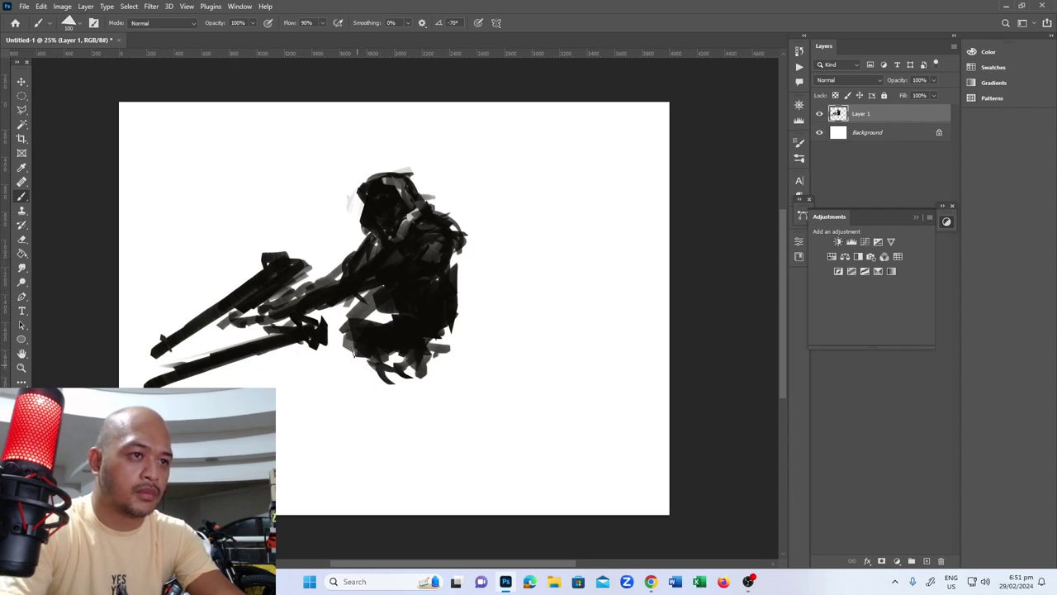
pyautogui.moveTo(355, 351)
pyautogui.mouseDown()
pyautogui.moveTo(280, 415)
pyautogui.moveTo(282, 437)
pyautogui.mouseUp()
# - Fill a Polygonal Lasso cloak area below the figure with dark paint, then deselect
pyautogui.press('l')
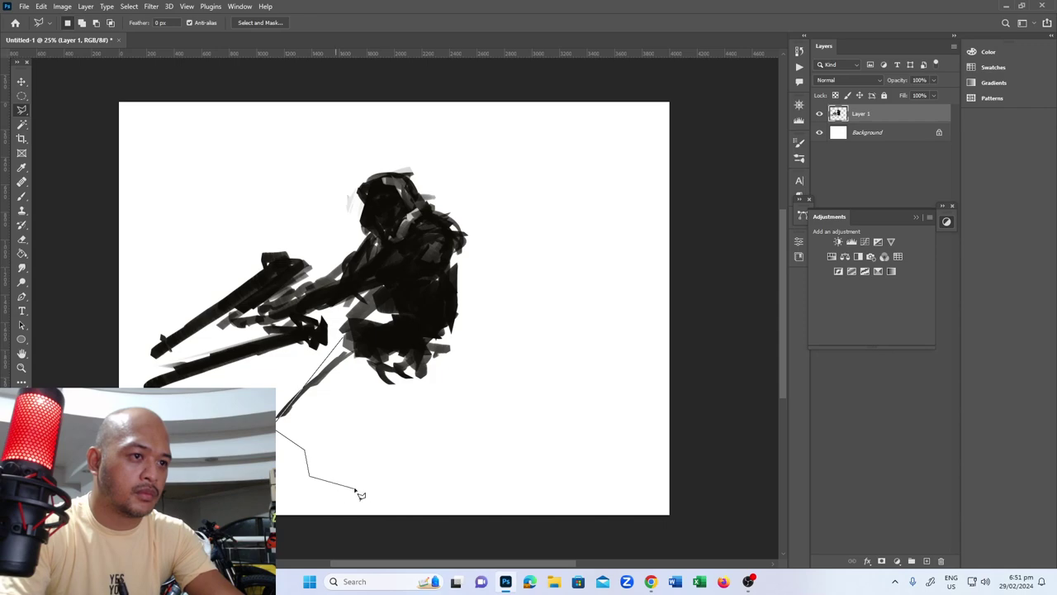
pyautogui.click(356, 488)
pyautogui.click(414, 442)
pyautogui.click(500, 477)
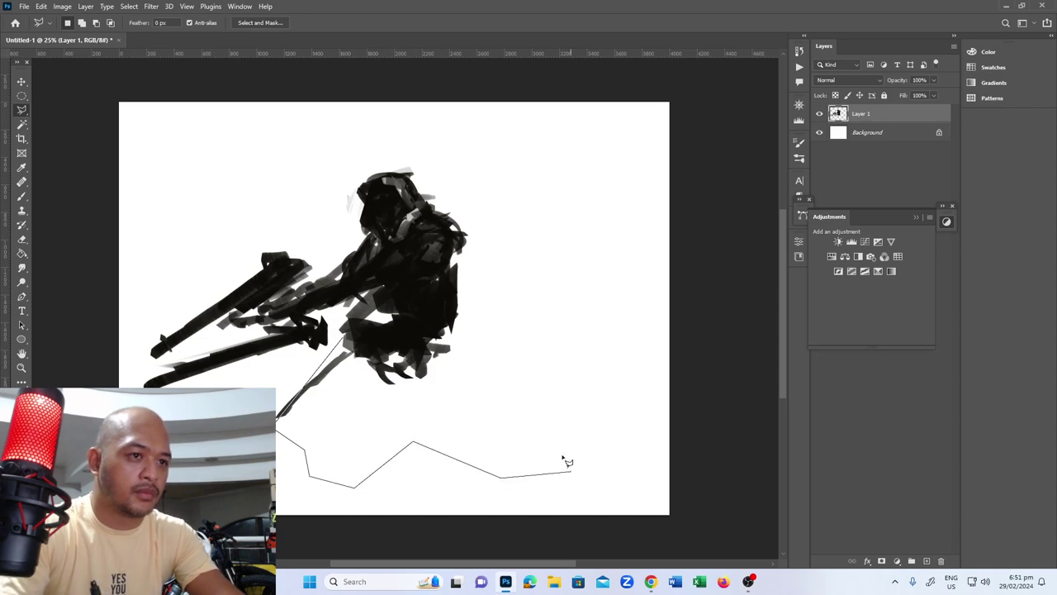
pyautogui.click(569, 471)
pyautogui.doubleClick(454, 331)
pyautogui.press('b')
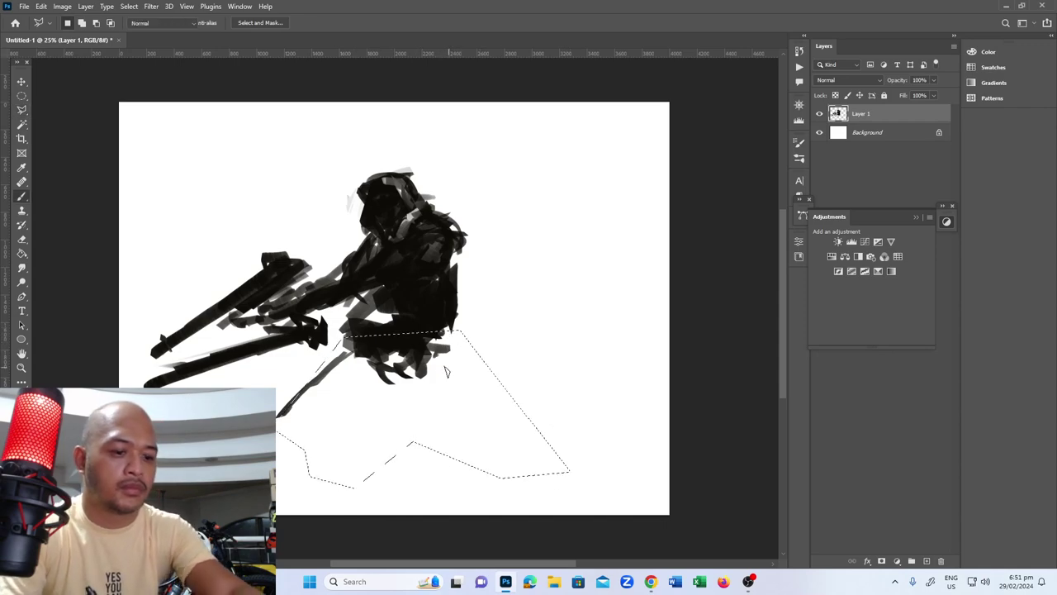
pyautogui.moveTo(351, 346)
pyautogui.mouseDown()
pyautogui.moveTo(343, 400)
pyautogui.moveTo(363, 454)
pyautogui.moveTo(297, 463)
pyautogui.mouseUp()
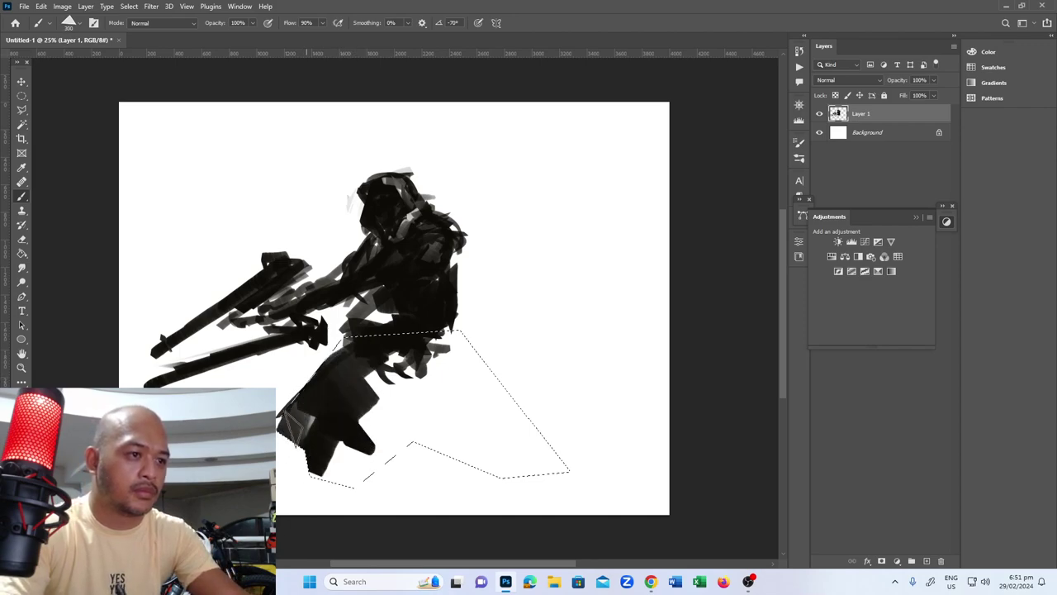
pyautogui.moveTo(380, 463)
pyautogui.mouseDown()
pyautogui.moveTo(331, 479)
pyautogui.moveTo(436, 413)
pyautogui.moveTo(471, 365)
pyautogui.moveTo(510, 479)
pyautogui.moveTo(454, 404)
pyautogui.moveTo(531, 484)
pyautogui.moveTo(549, 462)
pyautogui.moveTo(505, 452)
pyautogui.mouseUp()
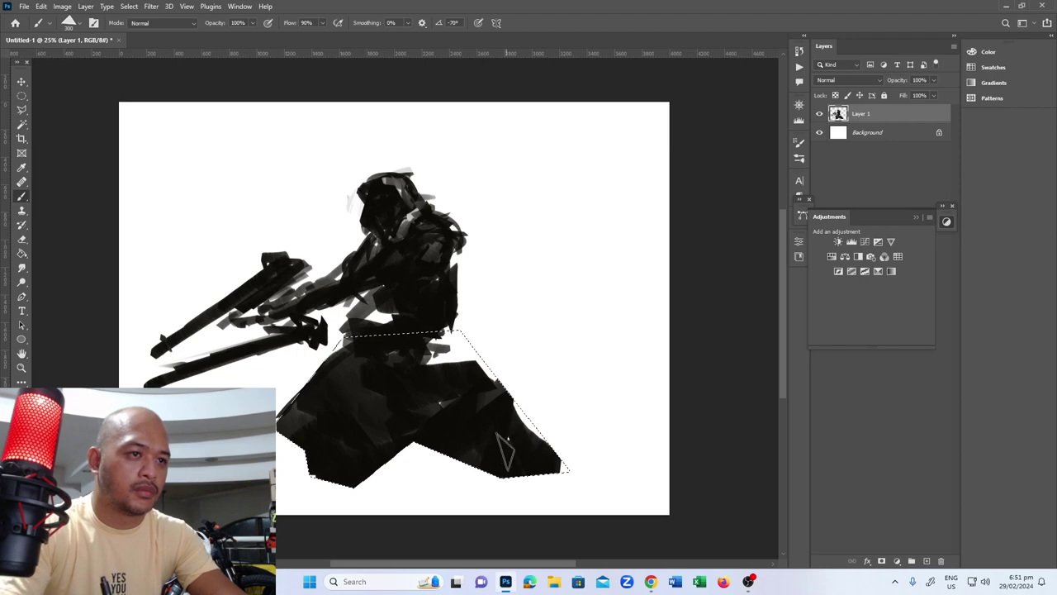
pyautogui.hotkey('ctrl', 'd')
# - Paint the foot and extend the cloak's lower-right edge to the canvas bottom
pyautogui.press('m')
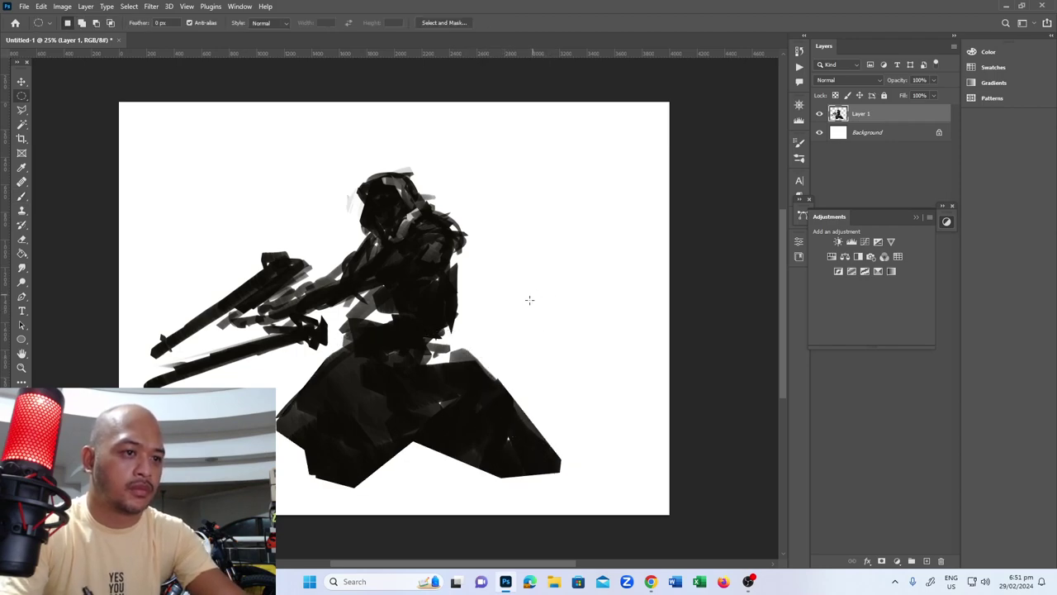
pyautogui.press('b')
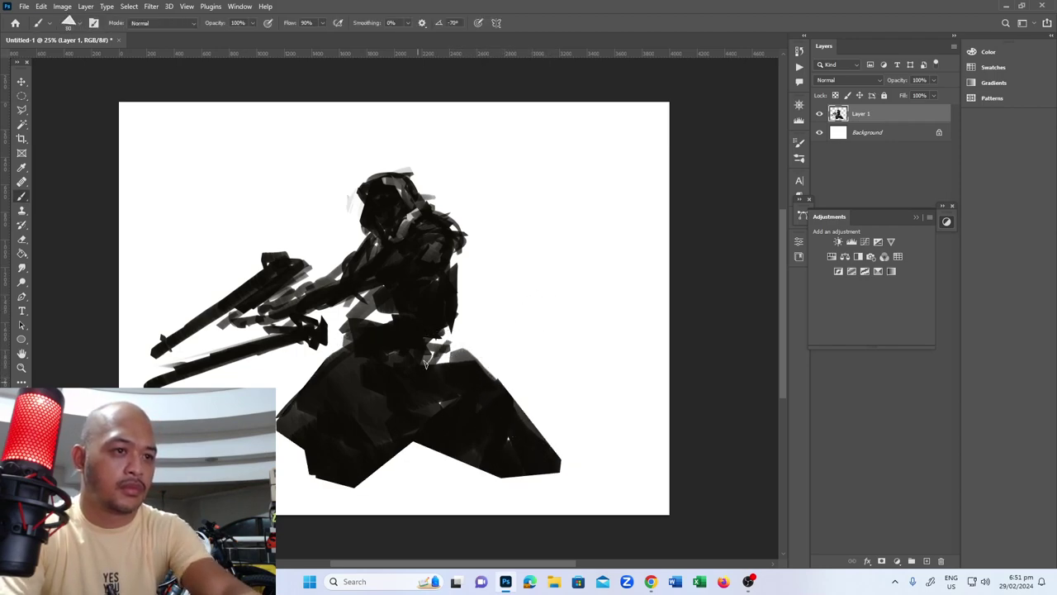
pyautogui.moveTo(464, 266); pyautogui.dragTo(454, 285)
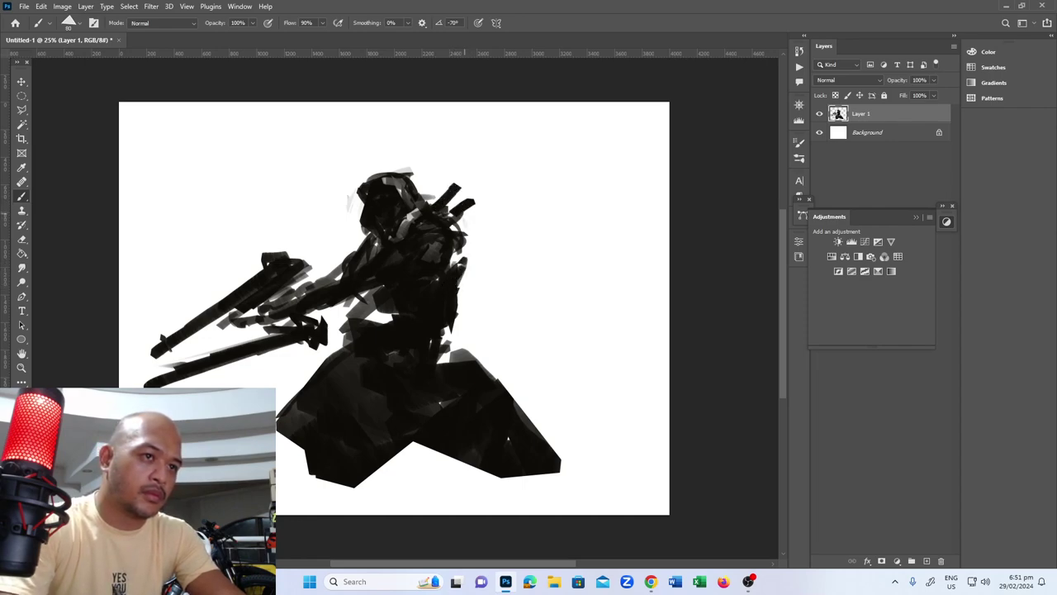
pyautogui.moveTo(335, 489)
pyautogui.mouseDown()
pyautogui.moveTo(372, 479)
pyautogui.moveTo(331, 501)
pyautogui.mouseUp()
pyautogui.moveTo(535, 474); pyautogui.dragTo(585, 519)
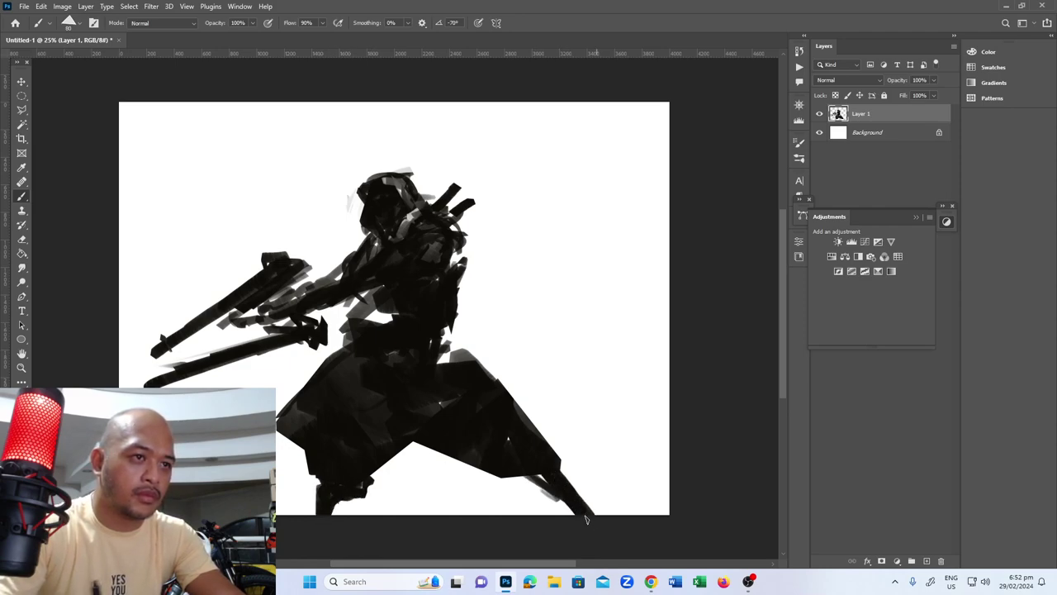
pyautogui.moveTo(516, 479)
pyautogui.mouseDown()
pyautogui.moveTo(539, 475)
pyautogui.moveTo(578, 512)
pyautogui.mouseUp()
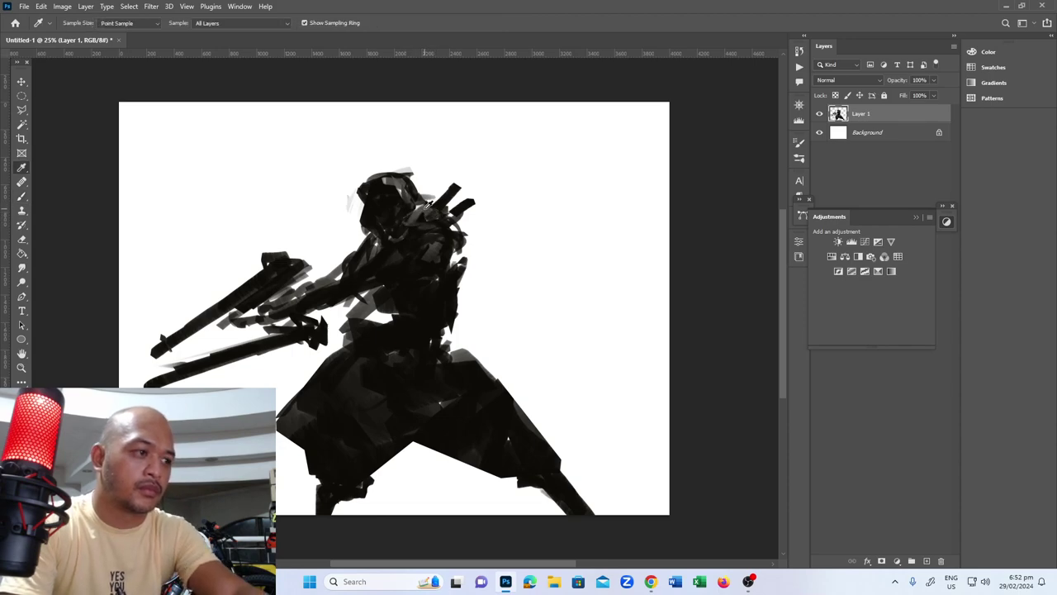
# - Sample a grey from the painting and add grey touches on the shoulder and chest
pyautogui.keyDown('alt'); pyautogui.click(438, 231); pyautogui.keyUp('alt')
pyautogui.moveTo(439, 246)
pyautogui.mouseDown()
pyautogui.moveTo(437, 211)
pyautogui.moveTo(456, 215)
pyautogui.mouseUp()
pyautogui.moveTo(426, 279)
pyautogui.mouseDown()
pyautogui.moveTo(452, 269)
pyautogui.moveTo(438, 322)
pyautogui.moveTo(450, 260)
pyautogui.mouseUp()
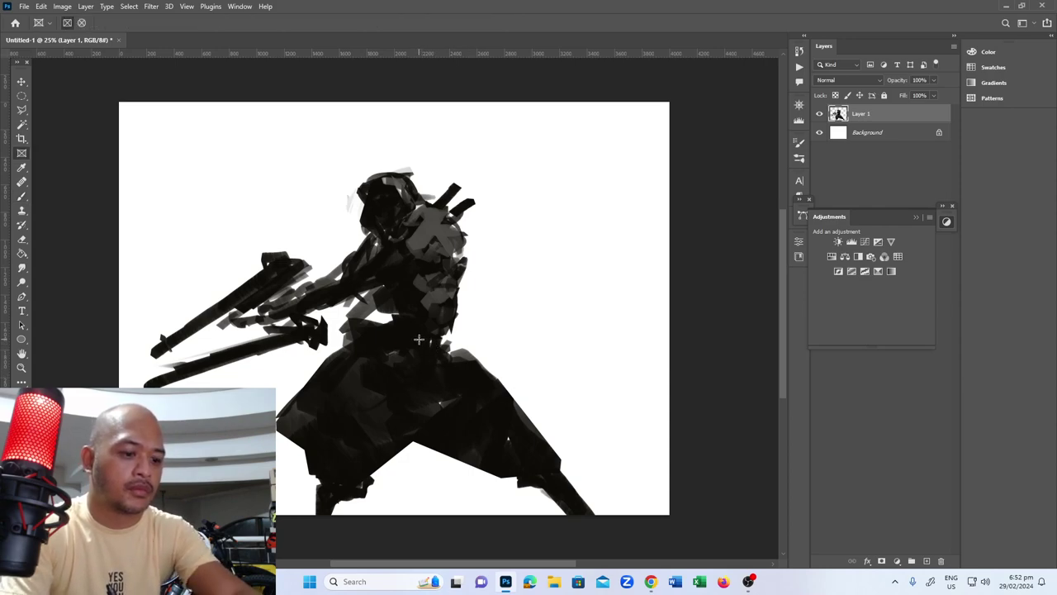
# - Lasso the lower torso, paint grey planes inside it, and deselect
pyautogui.press('l')
pyautogui.moveTo(406, 336)
pyautogui.mouseDown()
pyautogui.moveTo(334, 389)
pyautogui.moveTo(382, 340)
pyautogui.mouseUp()
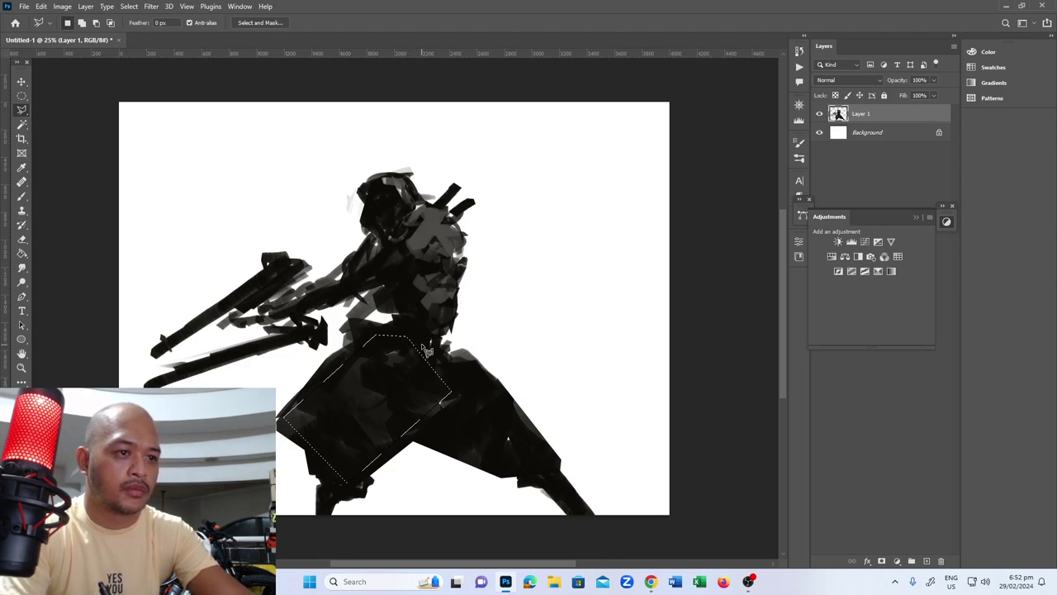
pyautogui.press('b')
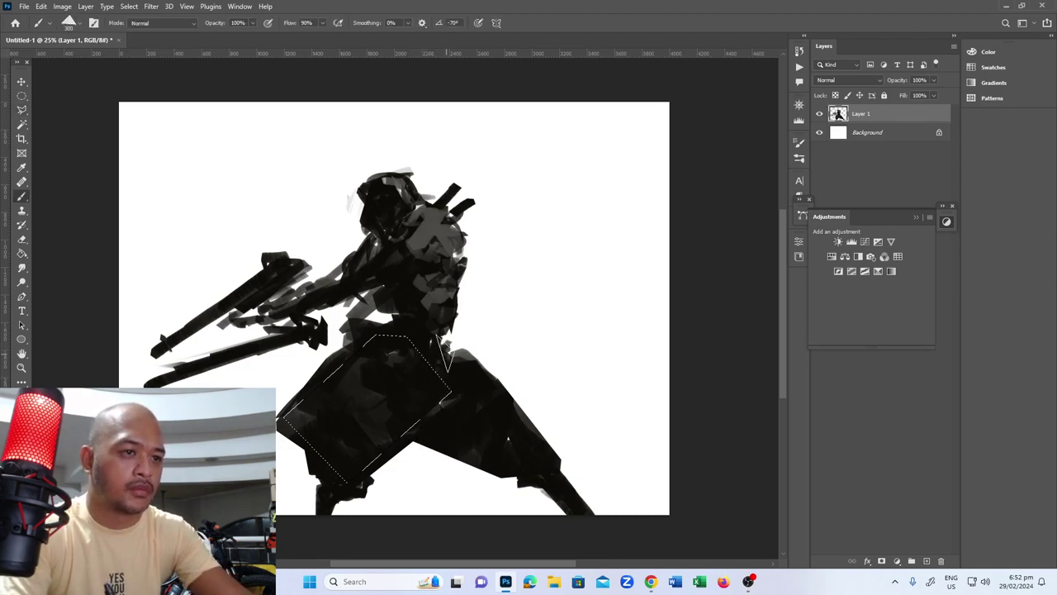
pyautogui.moveTo(425, 413)
pyautogui.mouseDown()
pyautogui.moveTo(355, 462)
pyautogui.moveTo(405, 367)
pyautogui.mouseUp()
pyautogui.moveTo(294, 475); pyautogui.dragTo(405, 347)
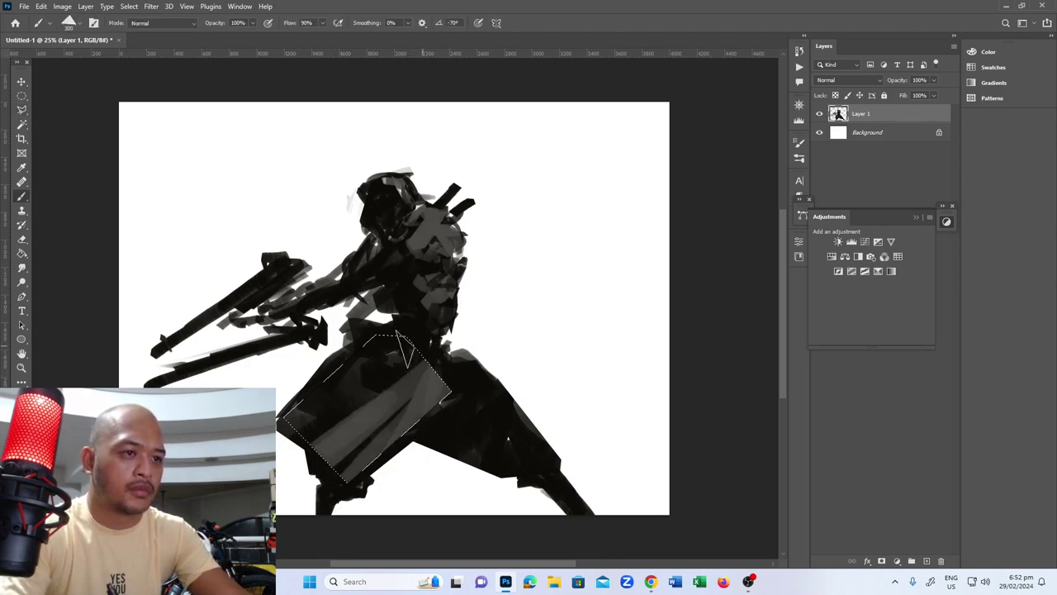
pyautogui.hotkey('ctrl', 'd')
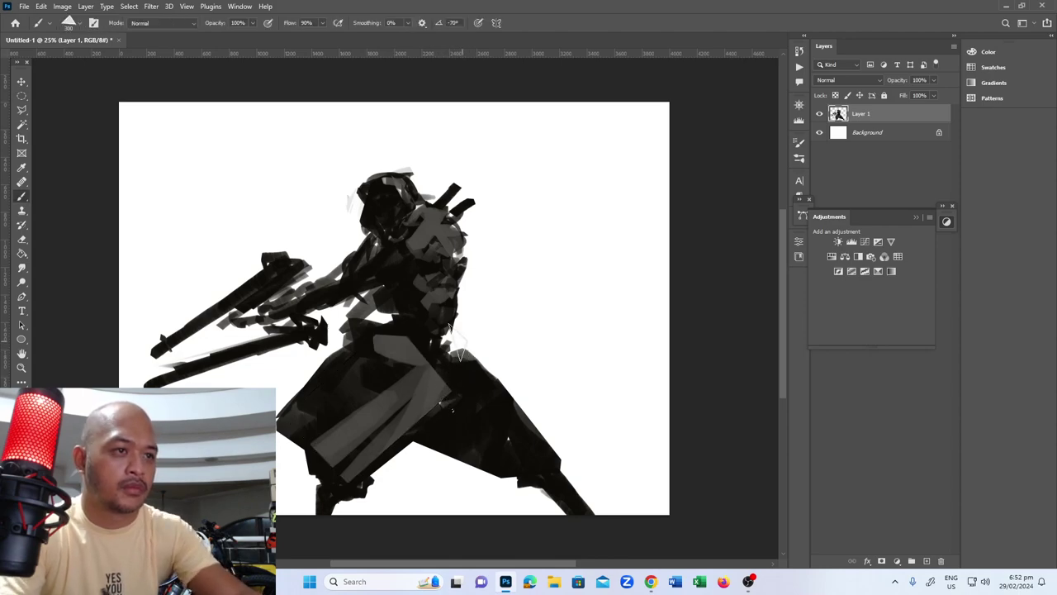
# - With a smaller brush, reshape the cloak's left edge and paint a foot at its hem
pyautogui.press('[')
pyautogui.press('[')
pyautogui.press('[')
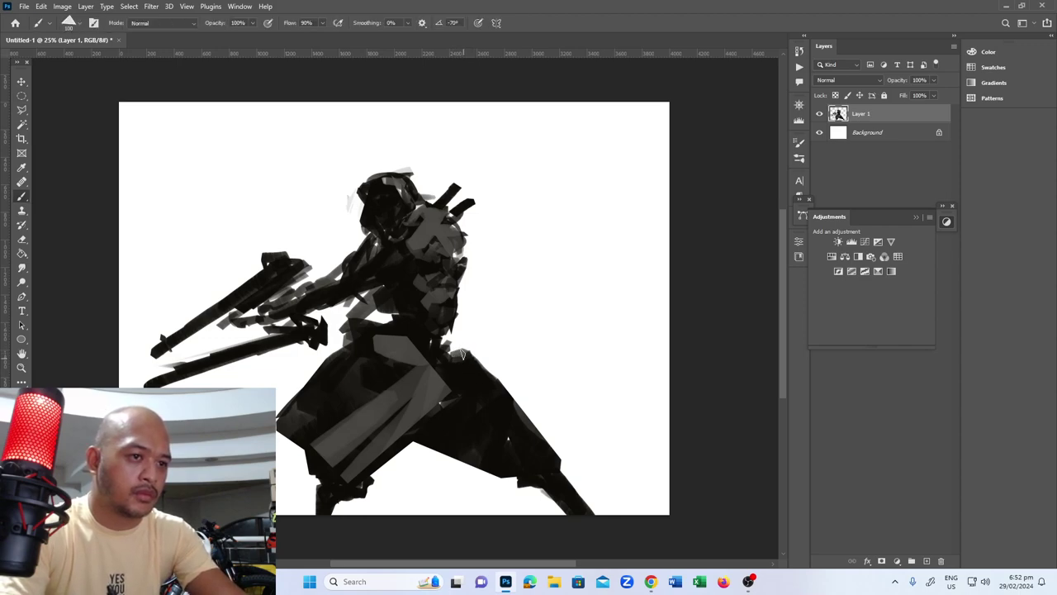
pyautogui.moveTo(488, 396)
pyautogui.mouseDown()
pyautogui.moveTo(488, 378)
pyautogui.moveTo(540, 456)
pyautogui.mouseUp()
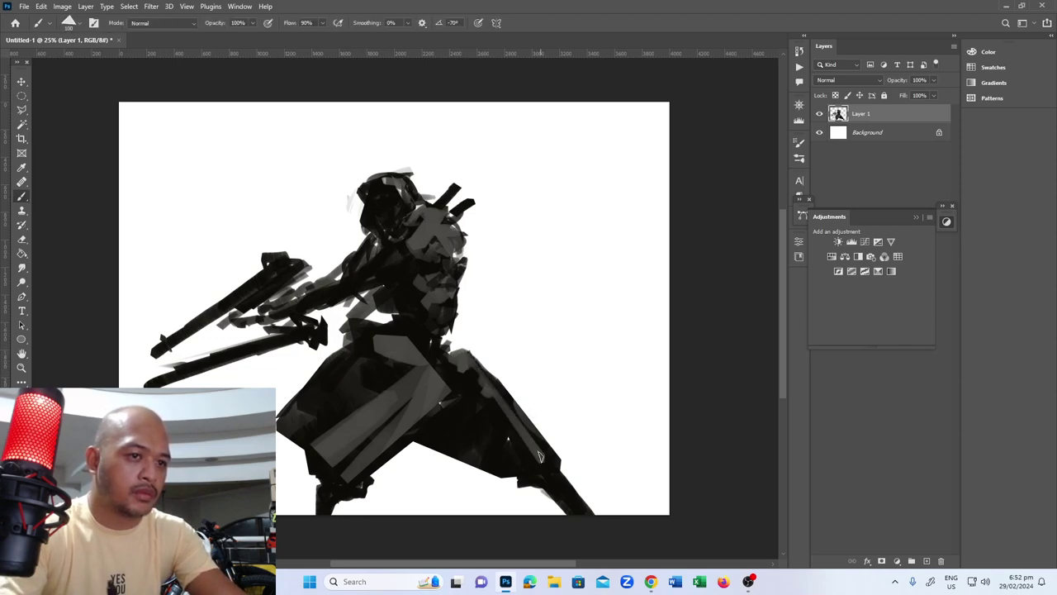
pyautogui.hotkey('ctrl', 'z')
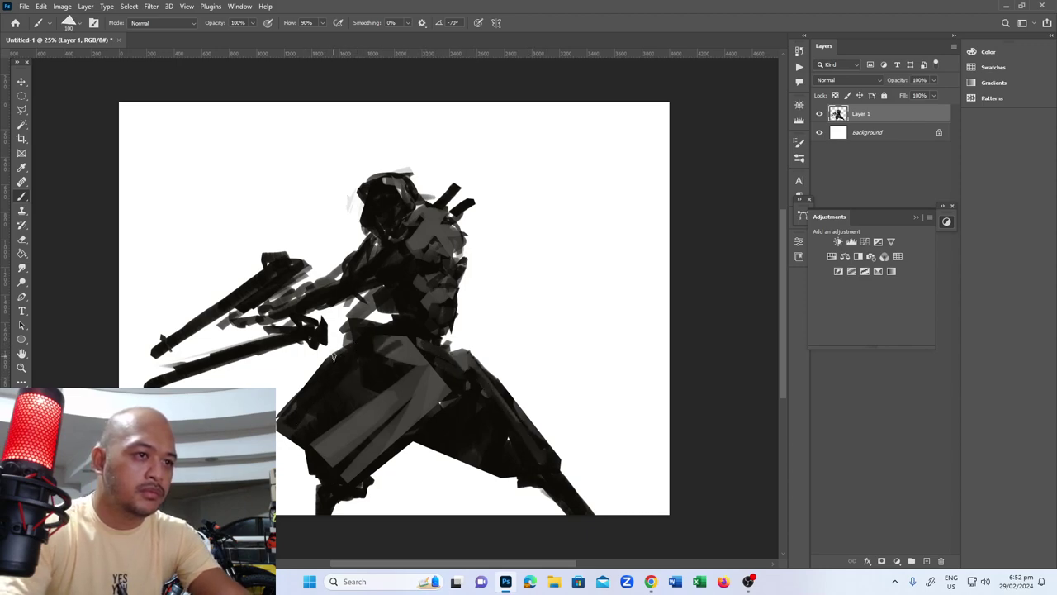
pyautogui.press('e')
pyautogui.moveTo(339, 351); pyautogui.dragTo(279, 431)
pyautogui.moveTo(366, 335); pyautogui.dragTo(343, 319)
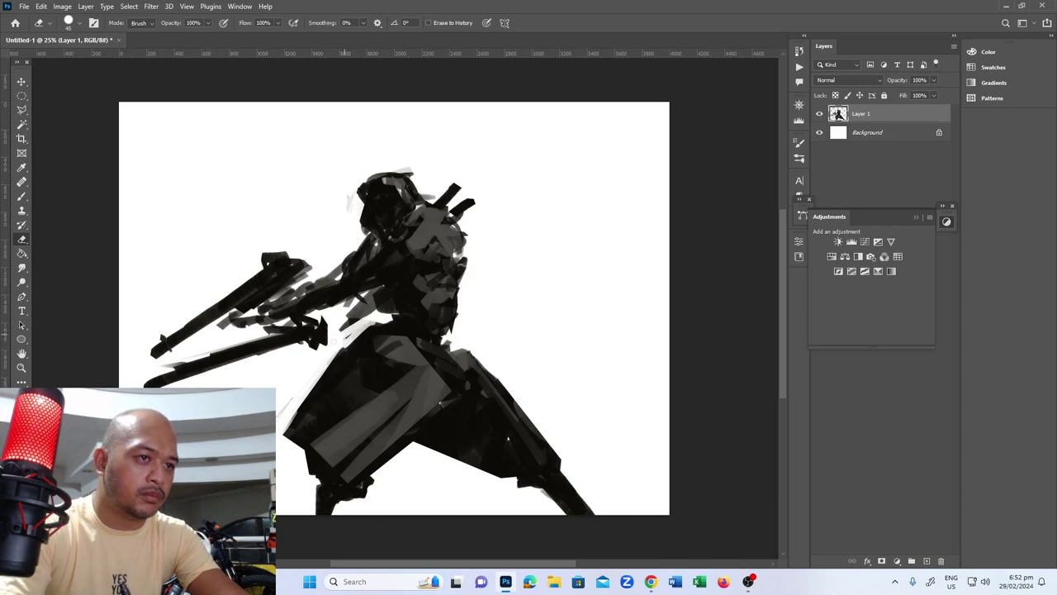
pyautogui.press('b')
pyautogui.moveTo(314, 417); pyautogui.dragTo(289, 450)
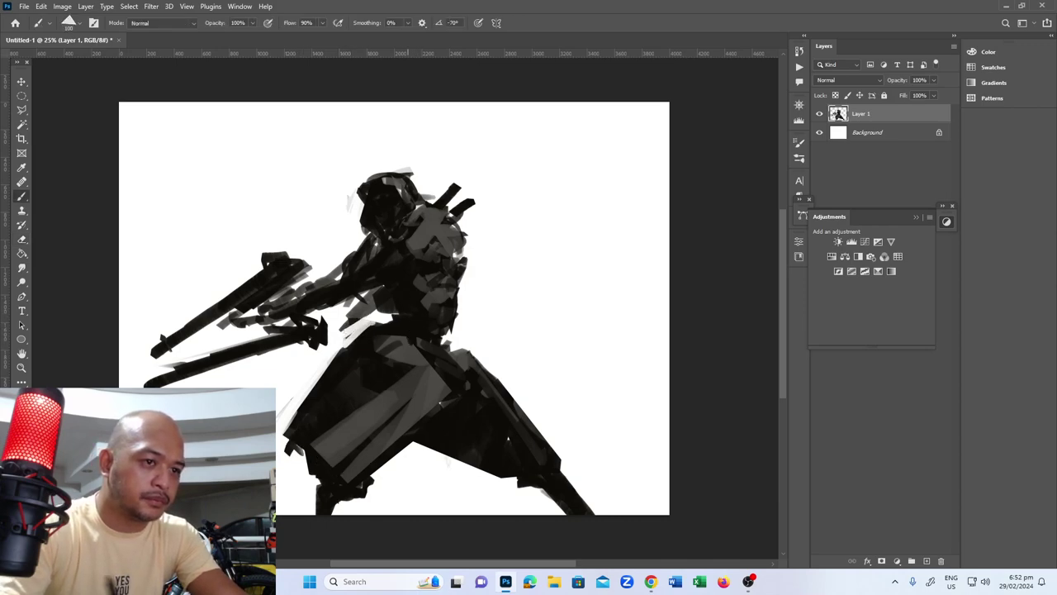
pyautogui.moveTo(456, 462); pyautogui.dragTo(491, 470)
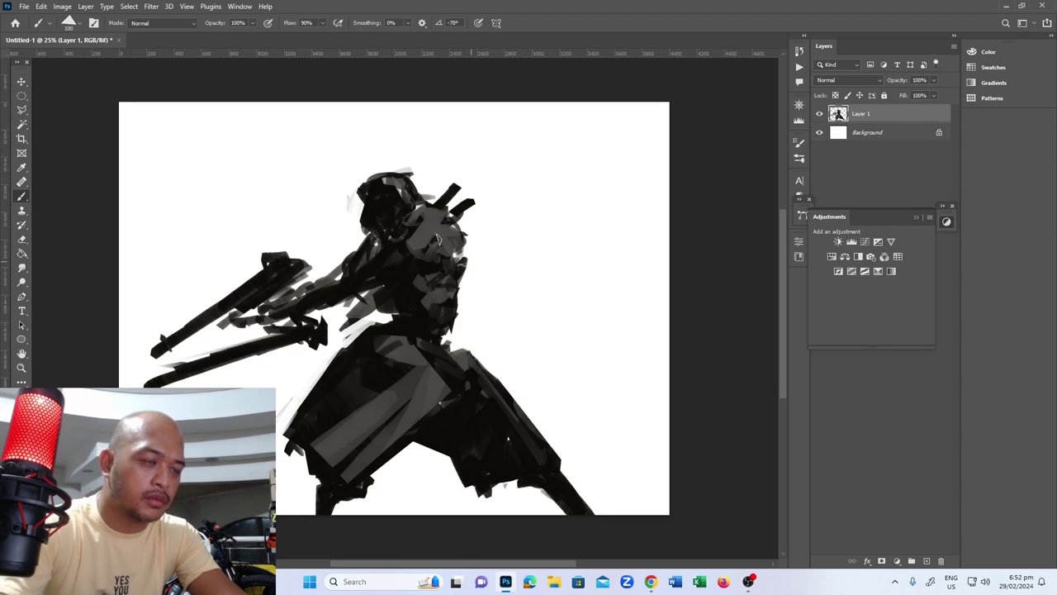
# - Add dark brushwork on the arms, lower gun barrel and right hip edge
pyautogui.moveTo(299, 289)
pyautogui.mouseDown()
pyautogui.moveTo(325, 327)
pyautogui.moveTo(270, 295)
pyautogui.moveTo(289, 302)
pyautogui.moveTo(280, 332)
pyautogui.moveTo(216, 327)
pyautogui.mouseUp()
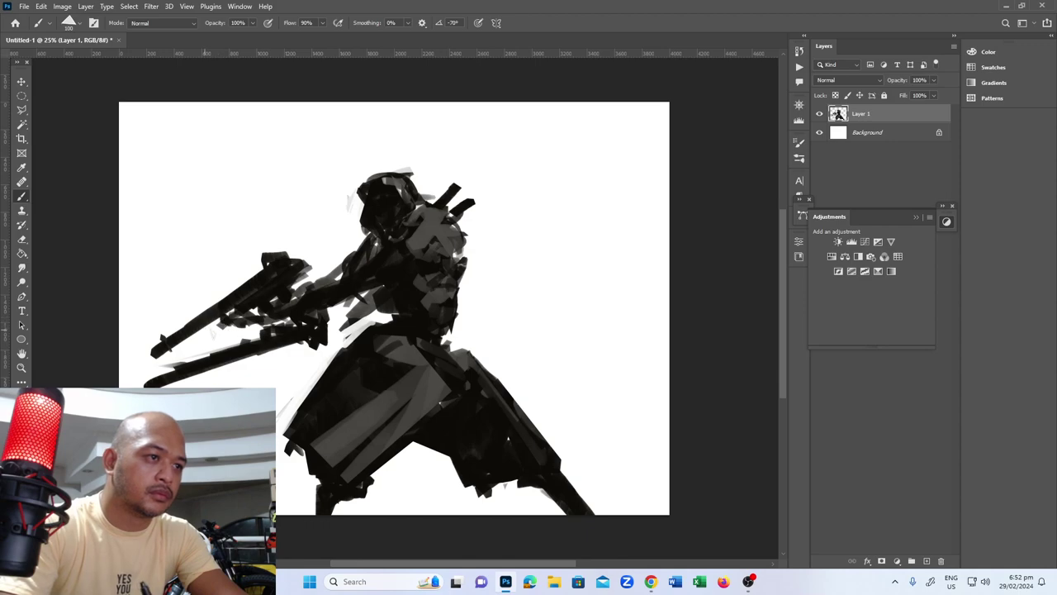
pyautogui.moveTo(195, 365)
pyautogui.mouseDown()
pyautogui.moveTo(205, 350)
pyautogui.moveTo(261, 333)
pyautogui.mouseUp()
pyautogui.moveTo(316, 280); pyautogui.dragTo(324, 269)
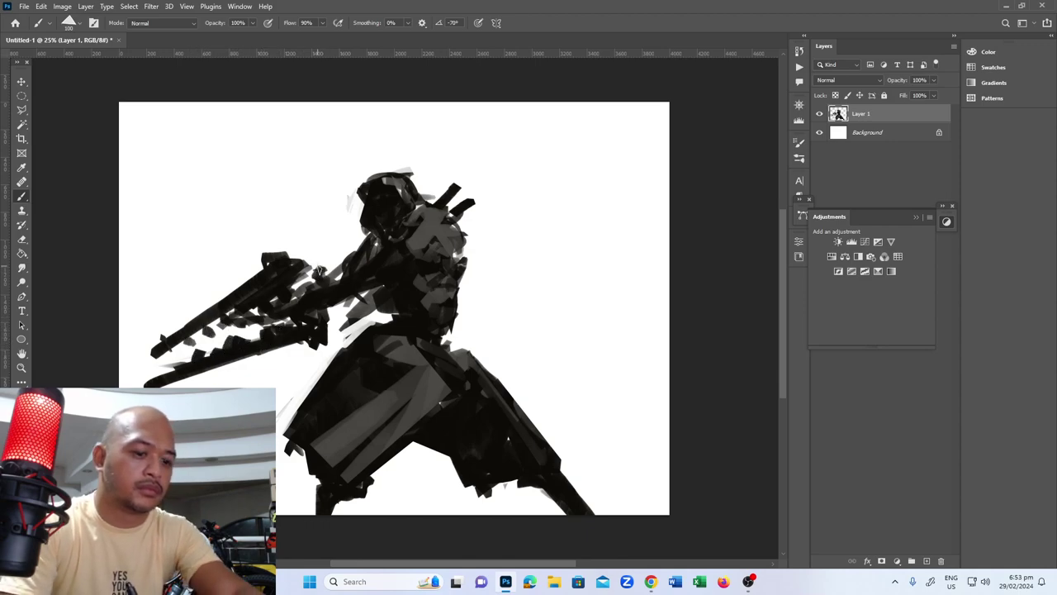
pyautogui.moveTo(330, 321); pyautogui.dragTo(395, 282)
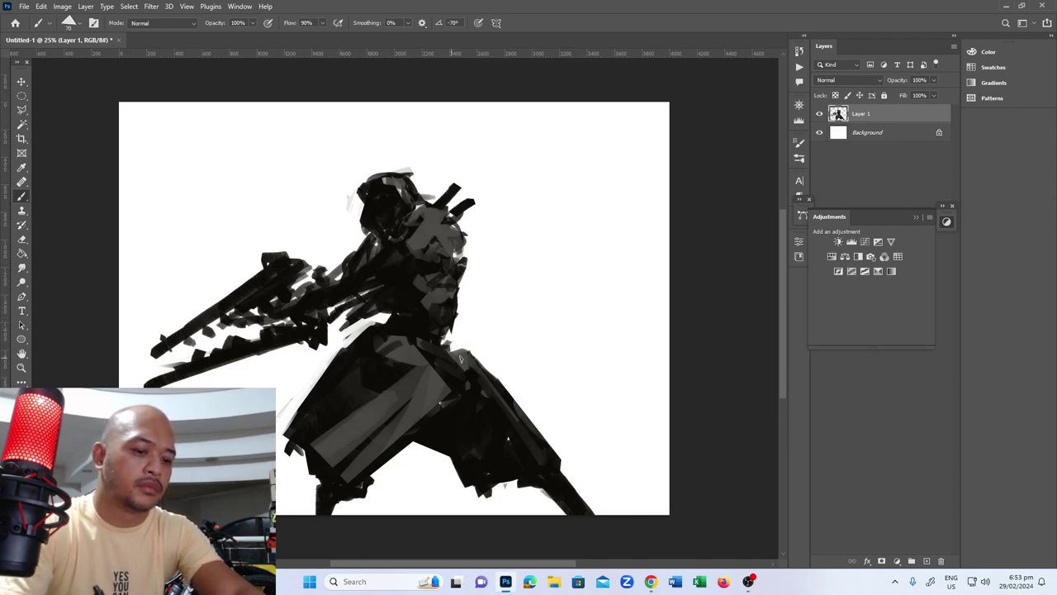
pyautogui.moveTo(462, 345)
pyautogui.mouseDown()
pyautogui.moveTo(490, 362)
pyautogui.moveTo(522, 435)
pyautogui.moveTo(528, 395)
pyautogui.moveTo(529, 440)
pyautogui.mouseUp()
# - Add dark and light-grey strokes along the chest, lower body, gun tip and upper rifle
pyautogui.moveTo(520, 388)
pyautogui.mouseDown()
pyautogui.moveTo(526, 417)
pyautogui.moveTo(522, 399)
pyautogui.mouseUp()
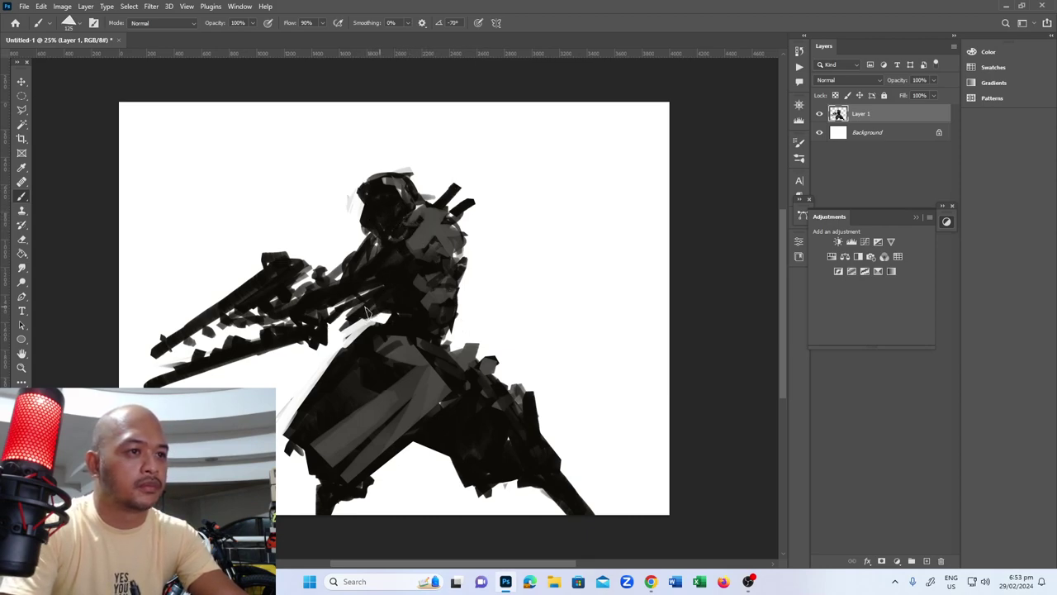
pyautogui.moveTo(366, 310); pyautogui.dragTo(291, 375)
pyautogui.moveTo(380, 306); pyautogui.dragTo(285, 388)
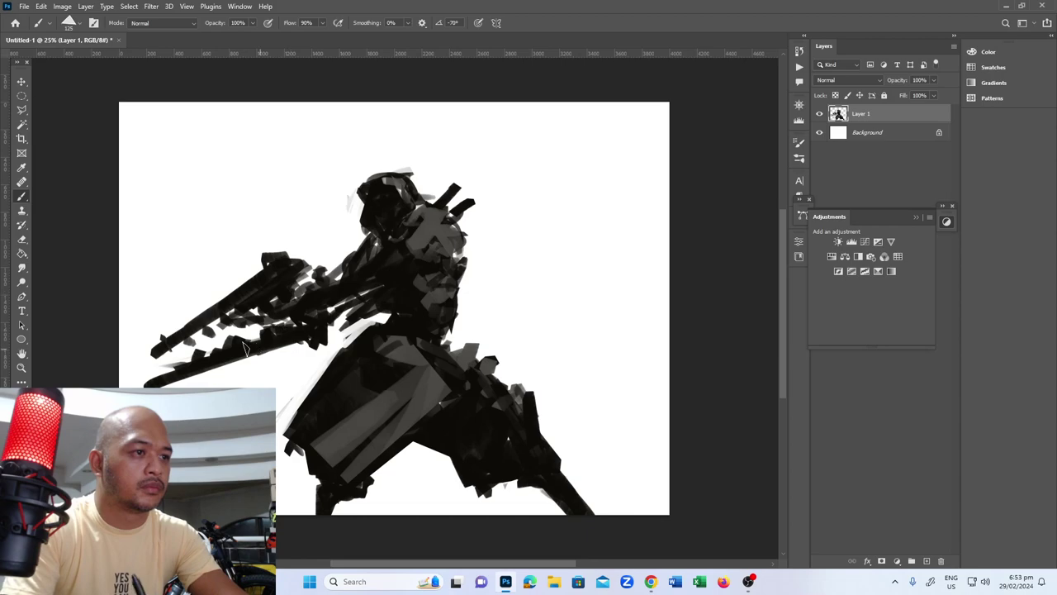
pyautogui.moveTo(165, 339); pyautogui.dragTo(147, 351)
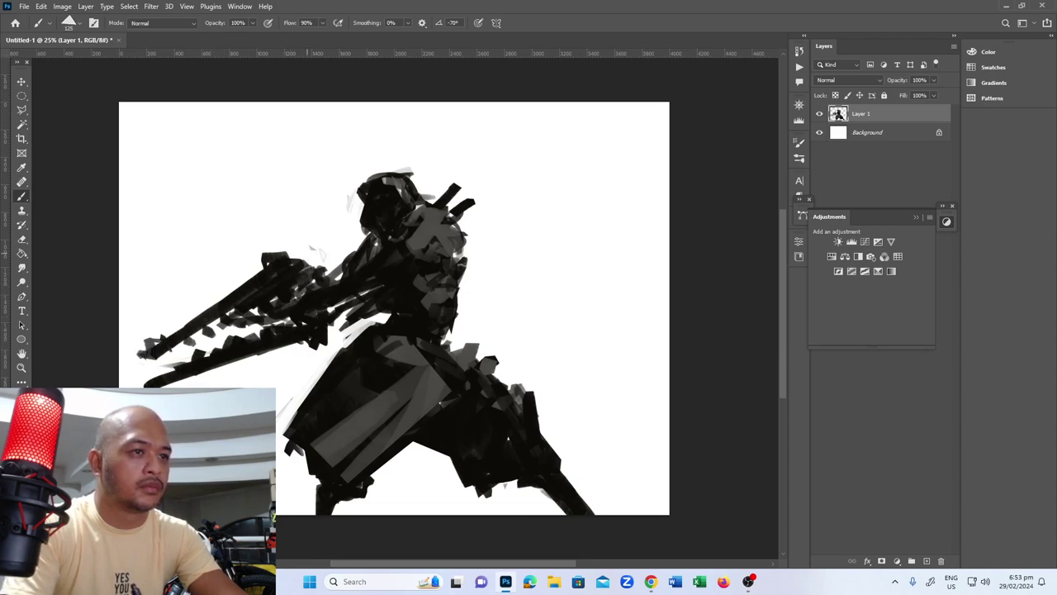
pyautogui.moveTo(298, 277); pyautogui.dragTo(324, 250)
# - Fill in the right leg and knee dark, and darken the lower-left coat
pyautogui.moveTo(499, 408); pyautogui.dragTo(577, 505)
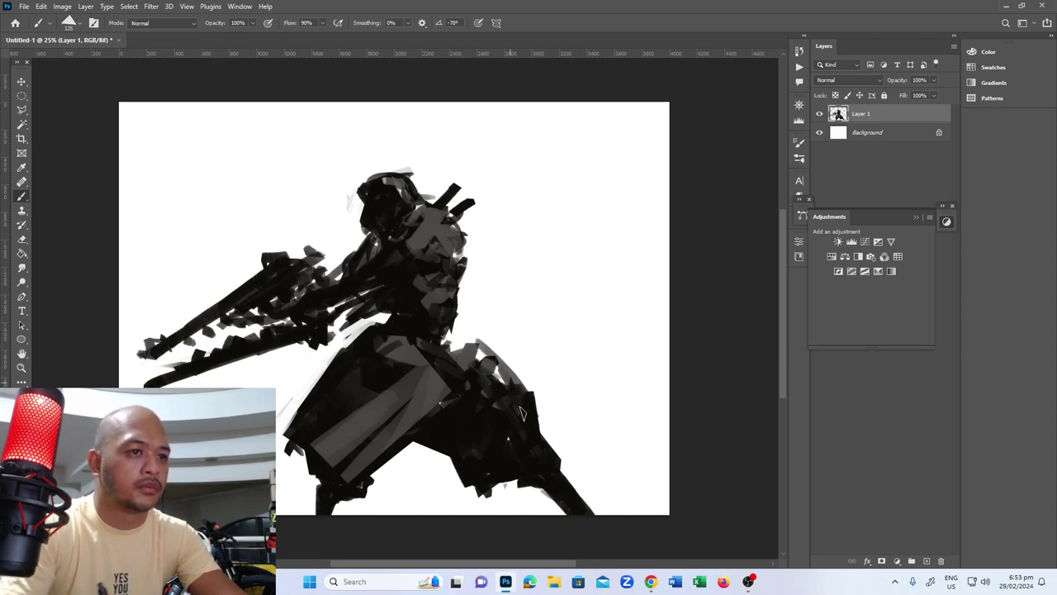
pyautogui.press('e')
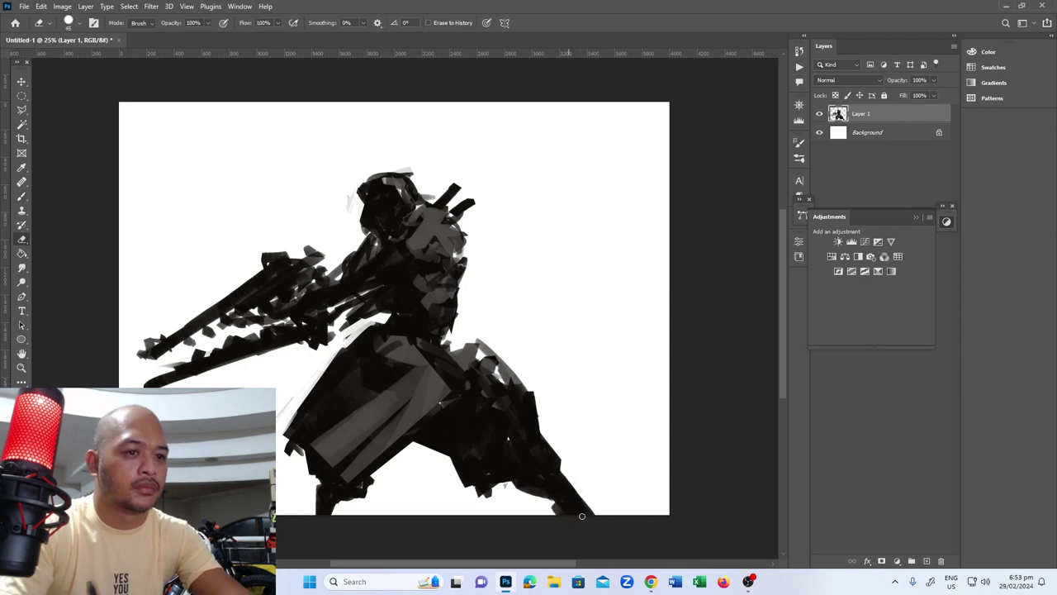
pyautogui.moveTo(567, 503)
pyautogui.mouseDown()
pyautogui.moveTo(578, 492)
pyautogui.moveTo(561, 511)
pyautogui.mouseUp()
pyautogui.press('b')
pyautogui.moveTo(450, 335); pyautogui.dragTo(488, 386)
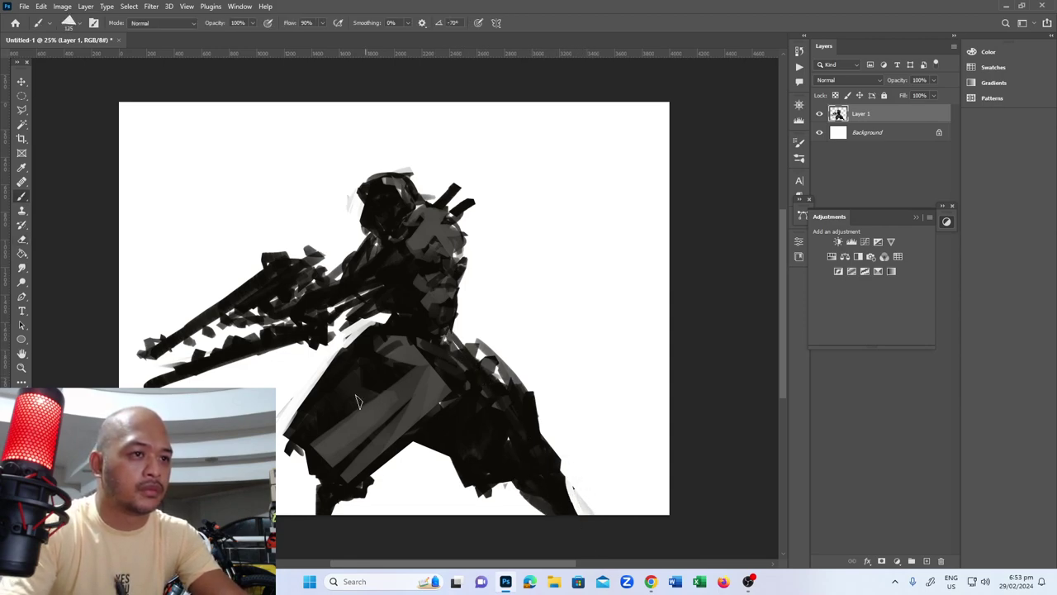
pyautogui.moveTo(356, 401); pyautogui.dragTo(305, 429)
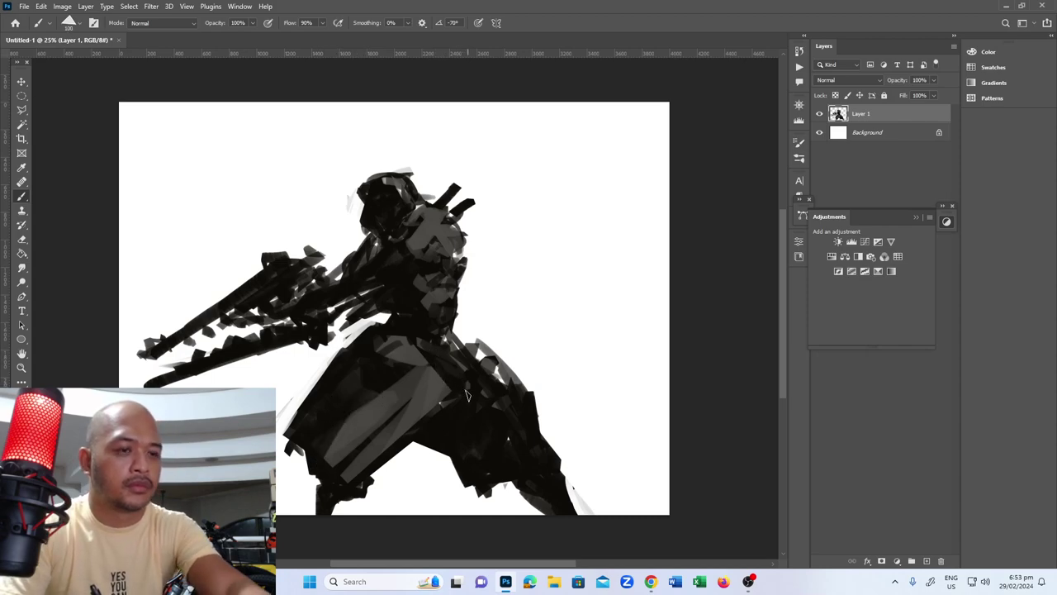
# - Run long light-grey vertical strokes down the coat and waist, then add Layer 2
pyautogui.moveTo(461, 384); pyautogui.dragTo(476, 517)
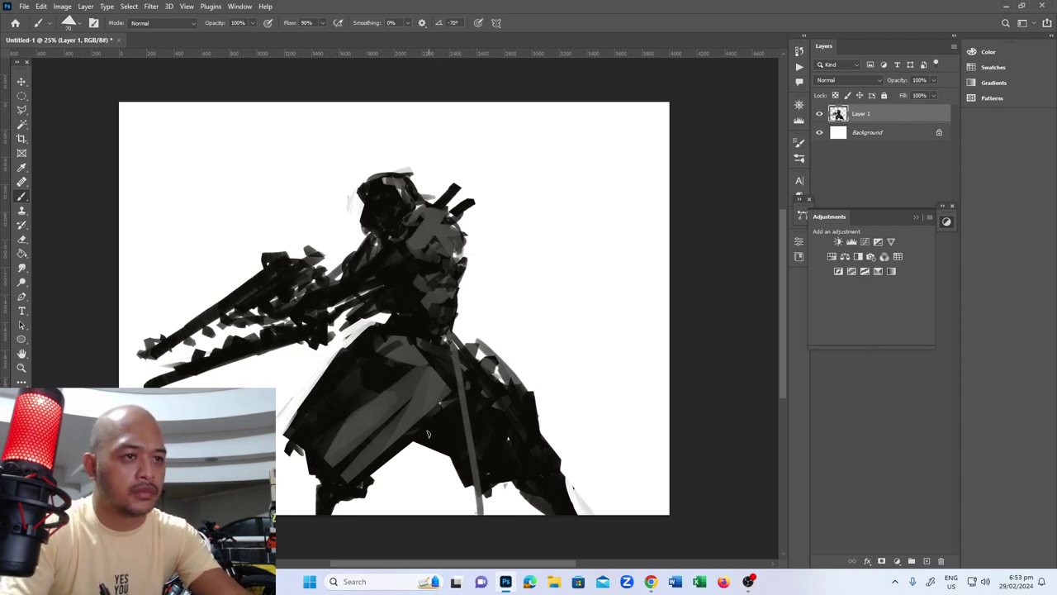
pyautogui.moveTo(428, 433); pyautogui.dragTo(424, 518)
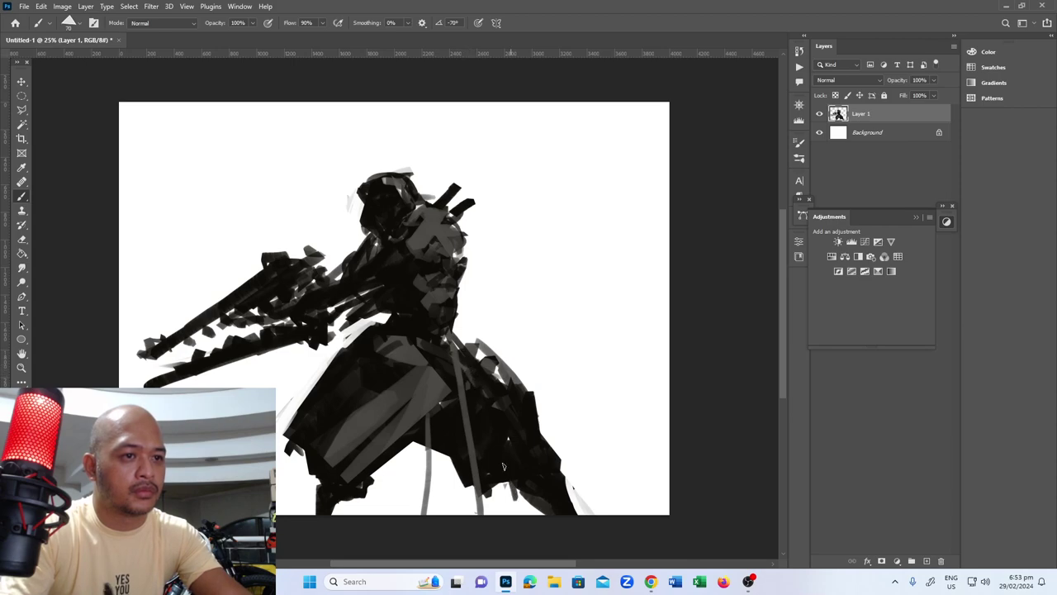
pyautogui.moveTo(453, 349)
pyautogui.mouseDown()
pyautogui.moveTo(457, 388)
pyautogui.moveTo(487, 362)
pyautogui.mouseUp()
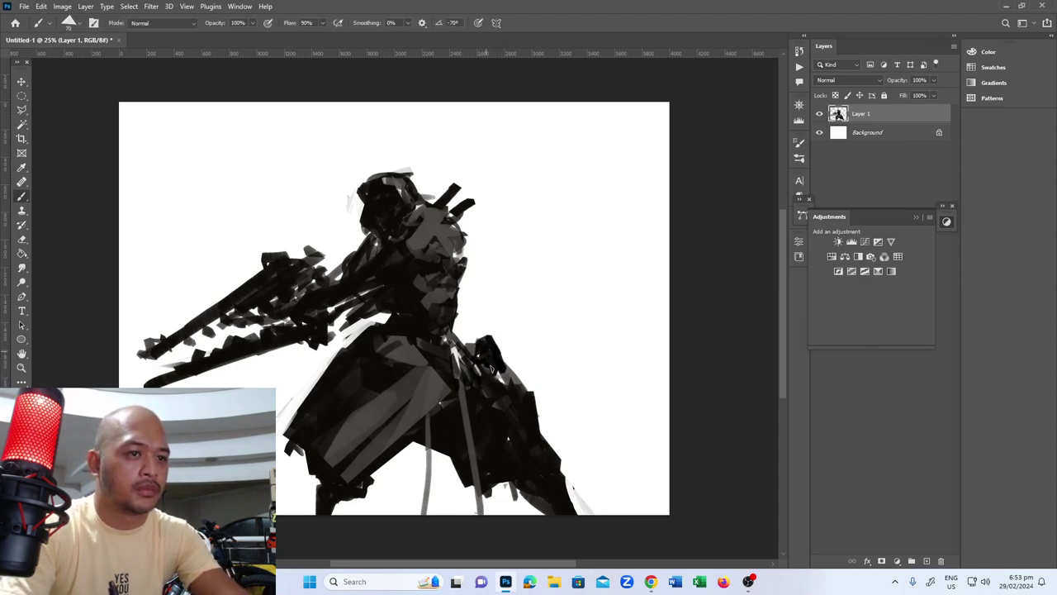
pyautogui.moveTo(477, 301); pyautogui.dragTo(508, 386)
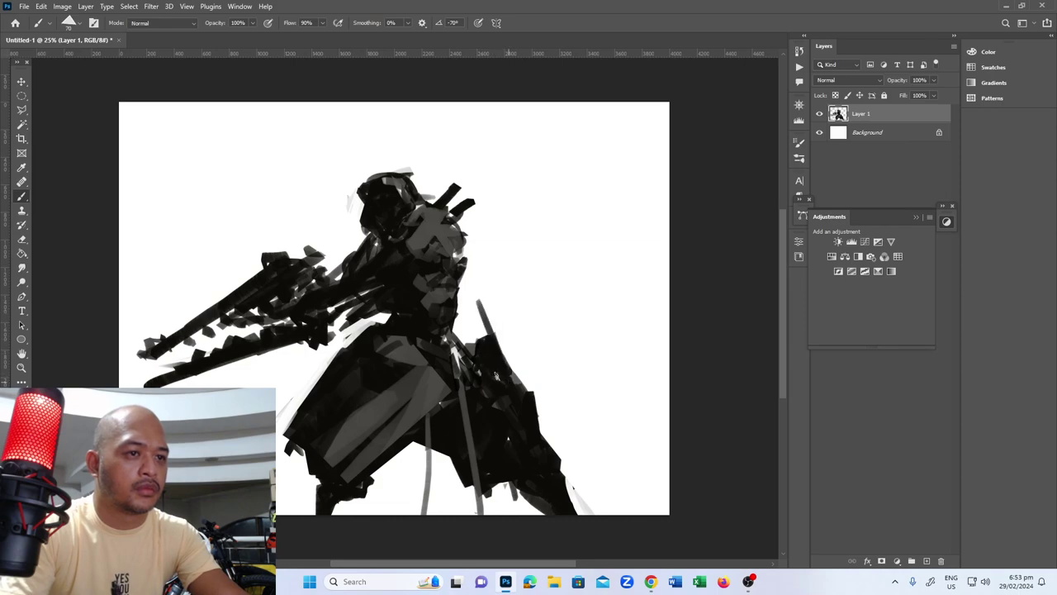
pyautogui.moveTo(456, 350)
pyautogui.mouseDown()
pyautogui.moveTo(488, 399)
pyautogui.moveTo(505, 344)
pyautogui.mouseUp()
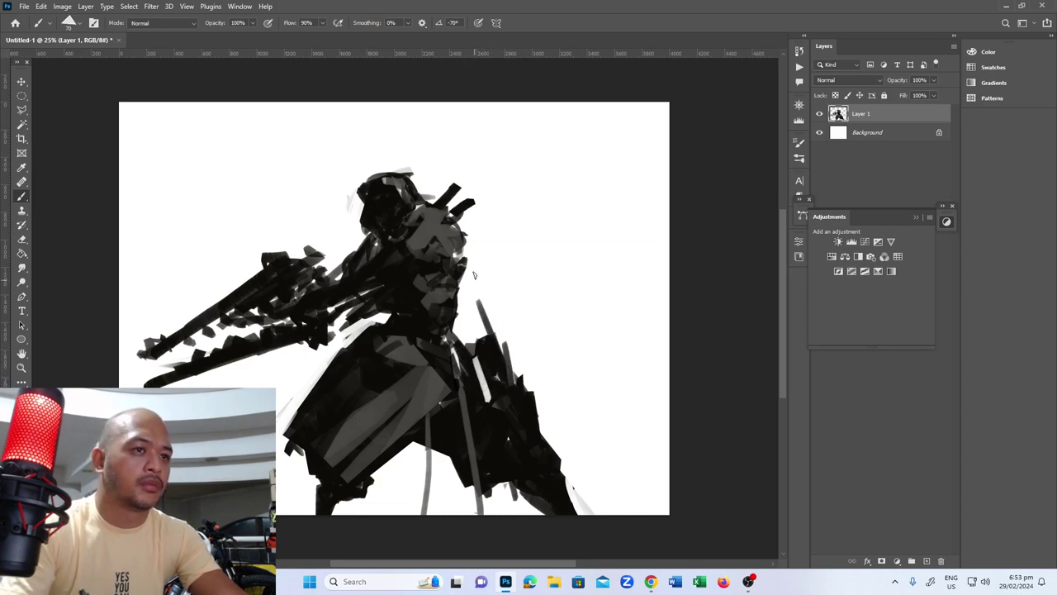
pyautogui.click(926, 561)
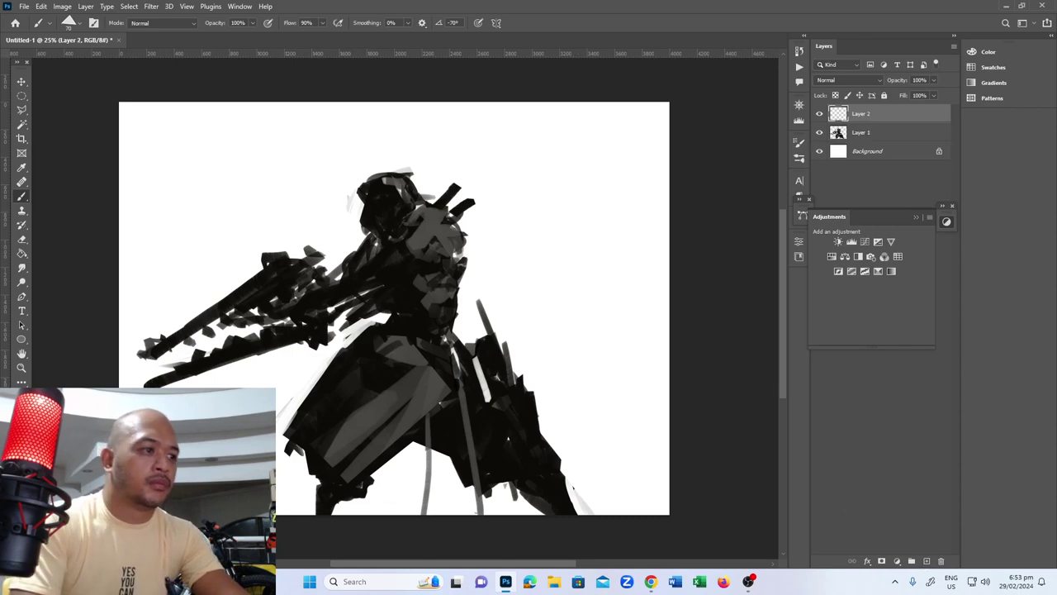
# - Set the foreground colour to red and paint a glow on the helmet's visor
pyautogui.click(19, 397)
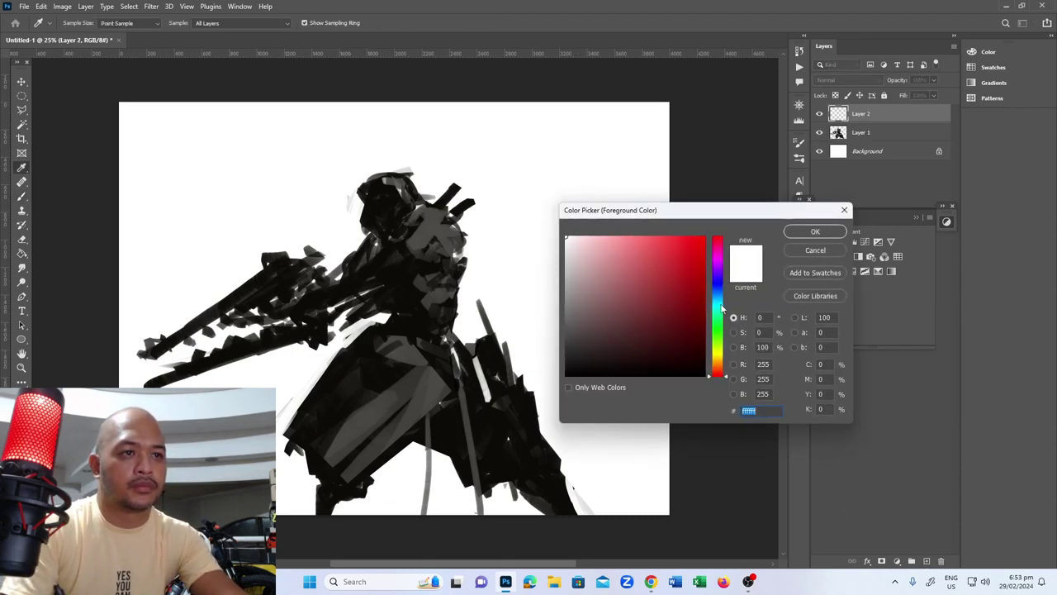
pyautogui.click(696, 244)
pyautogui.click(815, 231)
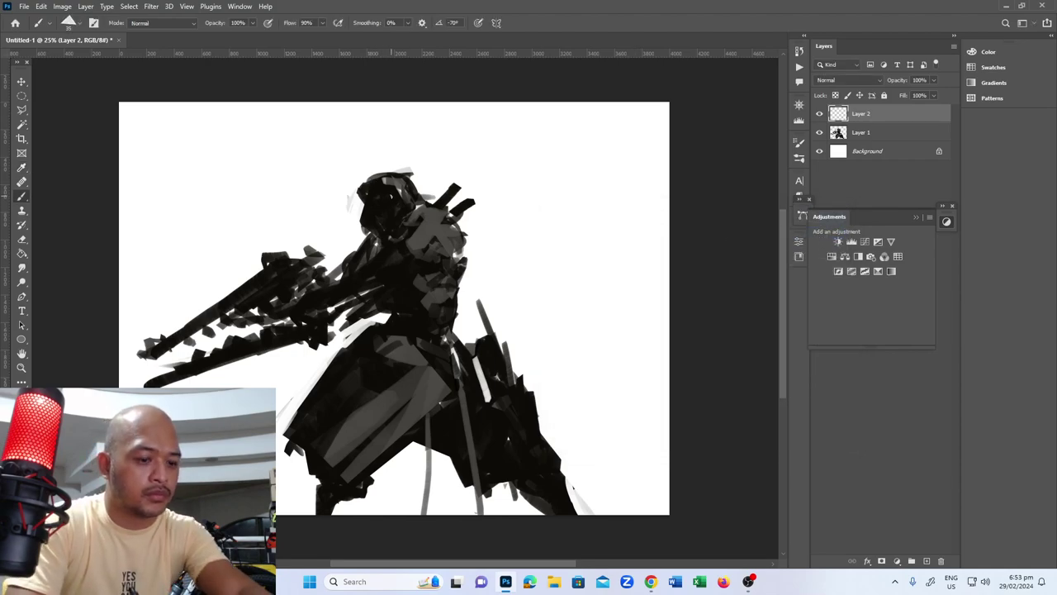
pyautogui.moveTo(386, 201); pyautogui.dragTo(388, 212)
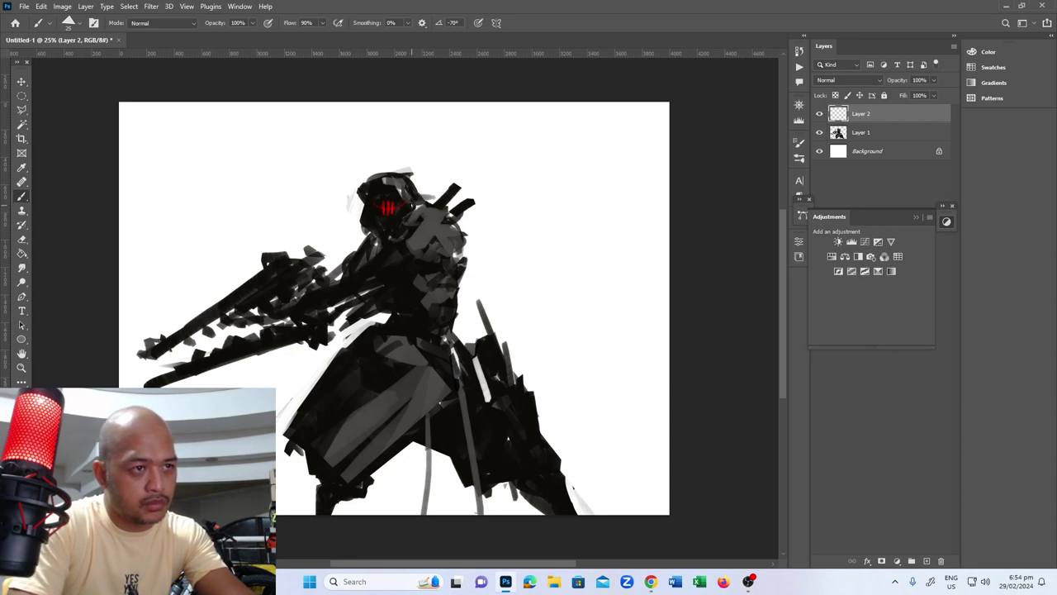
# - Dab a small red diamond glow on the chest
pyautogui.press('e')
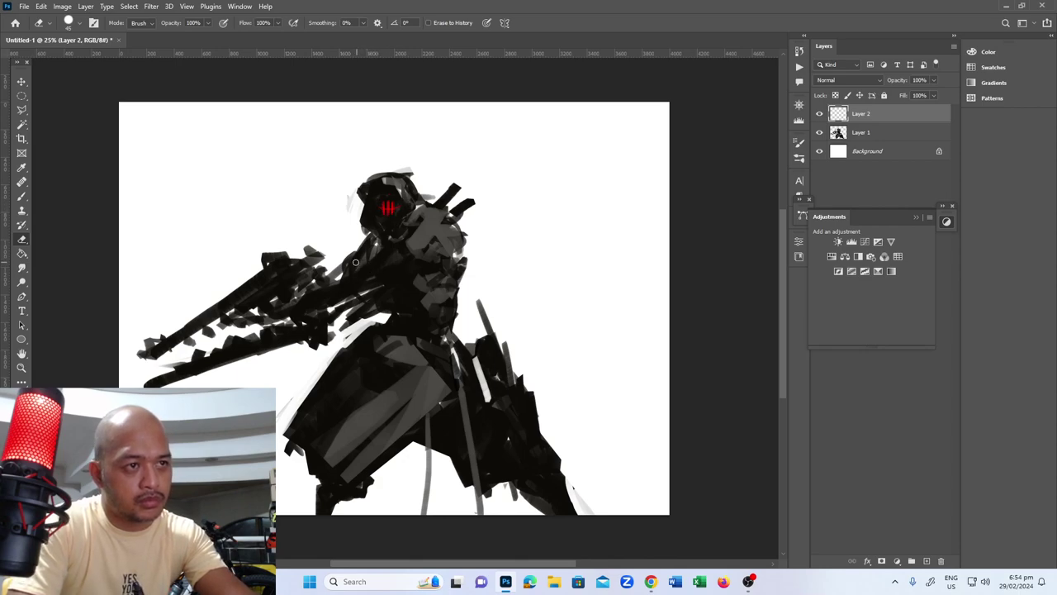
pyautogui.press('b')
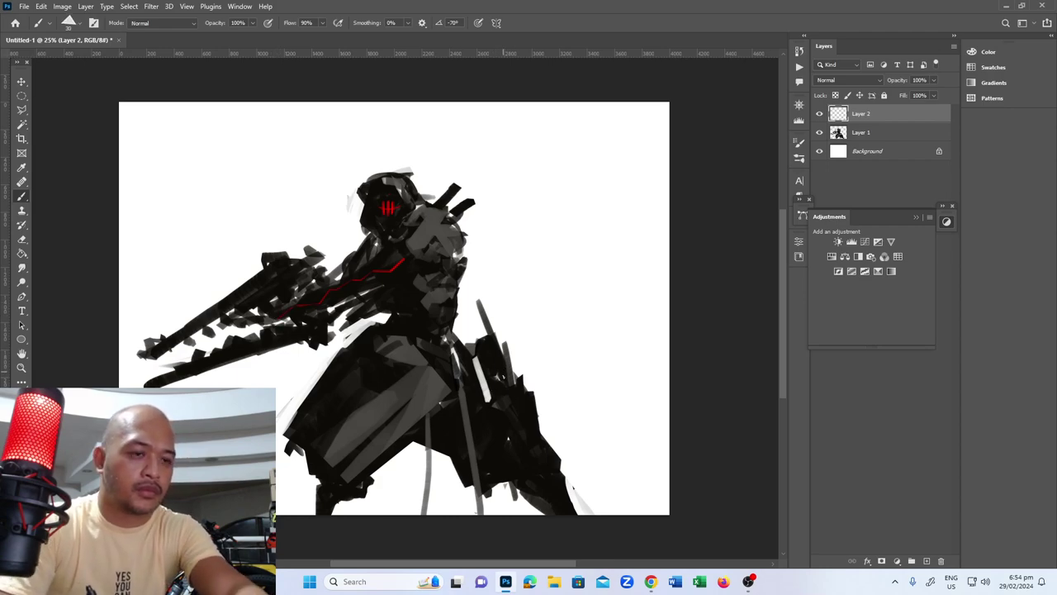
pyautogui.moveTo(544, 452)
pyautogui.mouseDown()
pyautogui.moveTo(527, 473)
pyautogui.moveTo(553, 468)
pyautogui.mouseUp()
pyautogui.hotkey('ctrl', 'z')
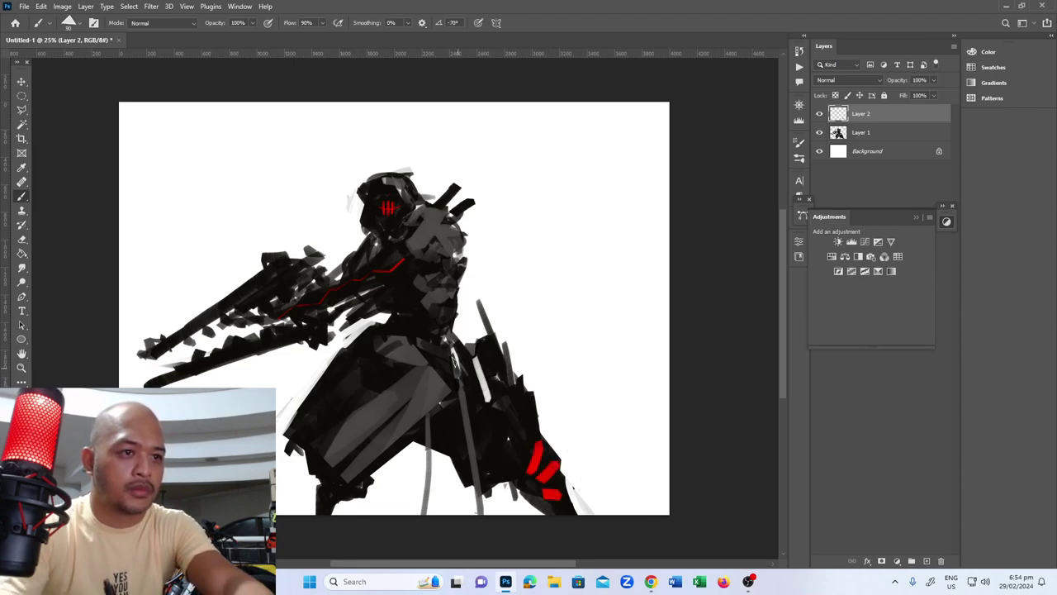
pyautogui.click(416, 334)
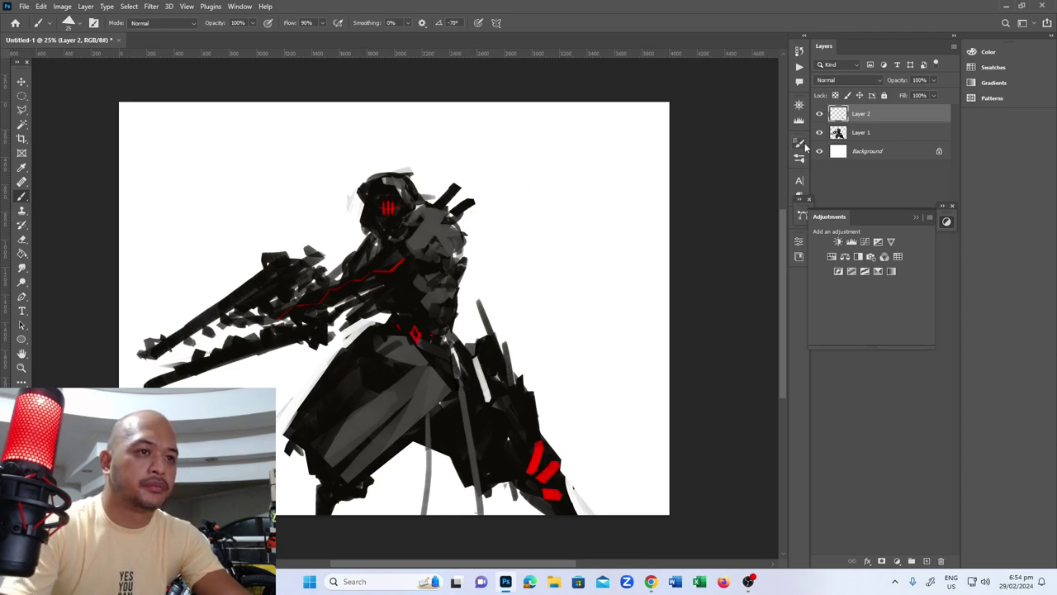
# - Set the red layer's blend mode to Linear Dodge (Add) and duplicate it
pyautogui.click(848, 80)
pyautogui.click(859, 190)
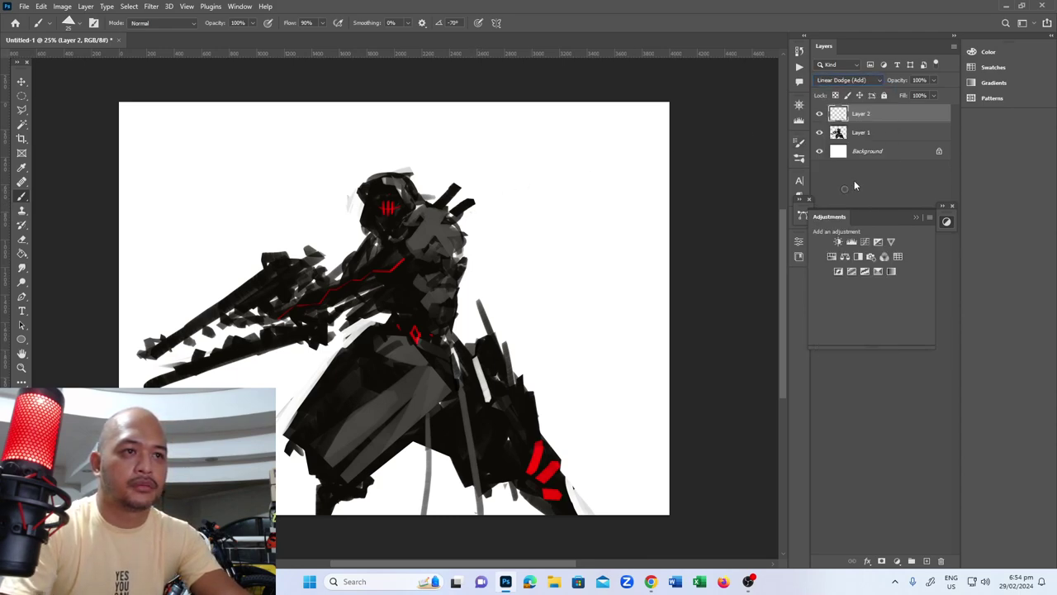
pyautogui.moveTo(899, 117)
pyautogui.mouseDown()
pyautogui.moveTo(903, 559)
pyautogui.moveTo(911, 561)
pyautogui.mouseUp()
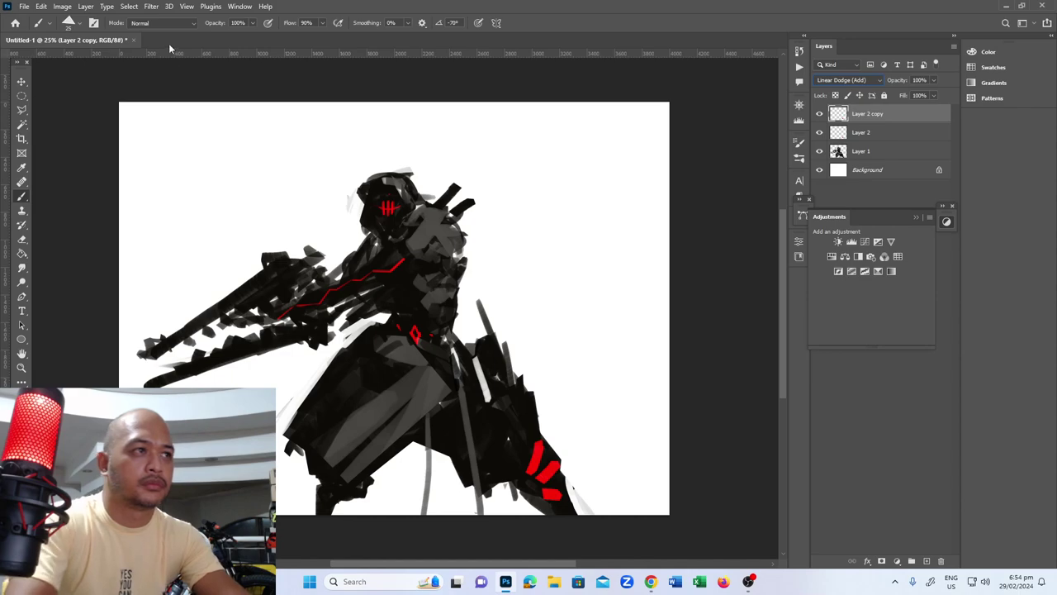
# - Try a Gaussian Blur on the copy, cancel it, remove the duplicate, and select Layer 1
pyautogui.click(151, 6)
pyautogui.click(324, 178)
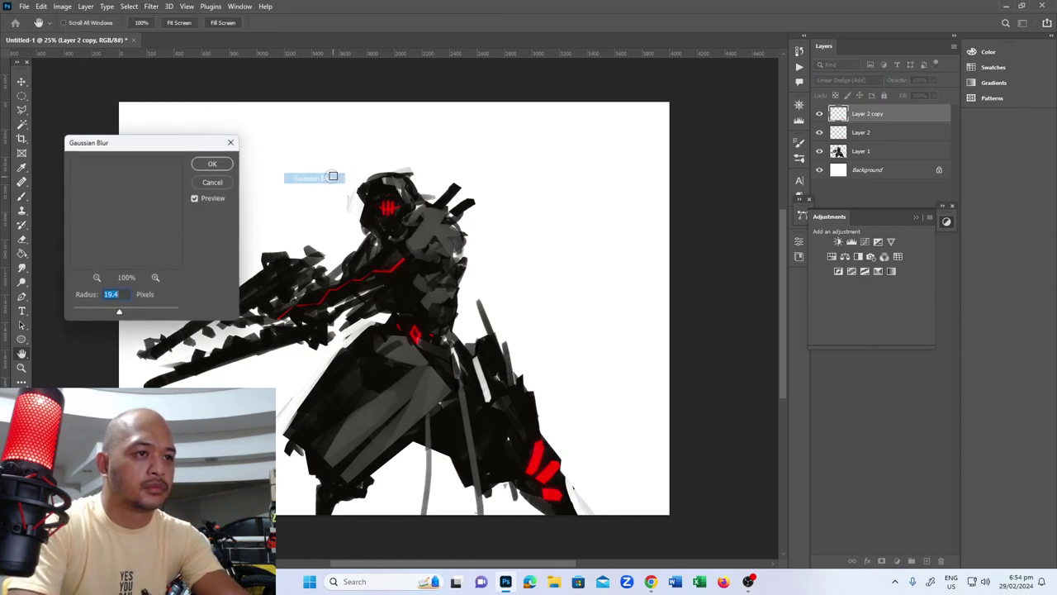
pyautogui.click(212, 182)
pyautogui.hotkey('ctrl', 'z')
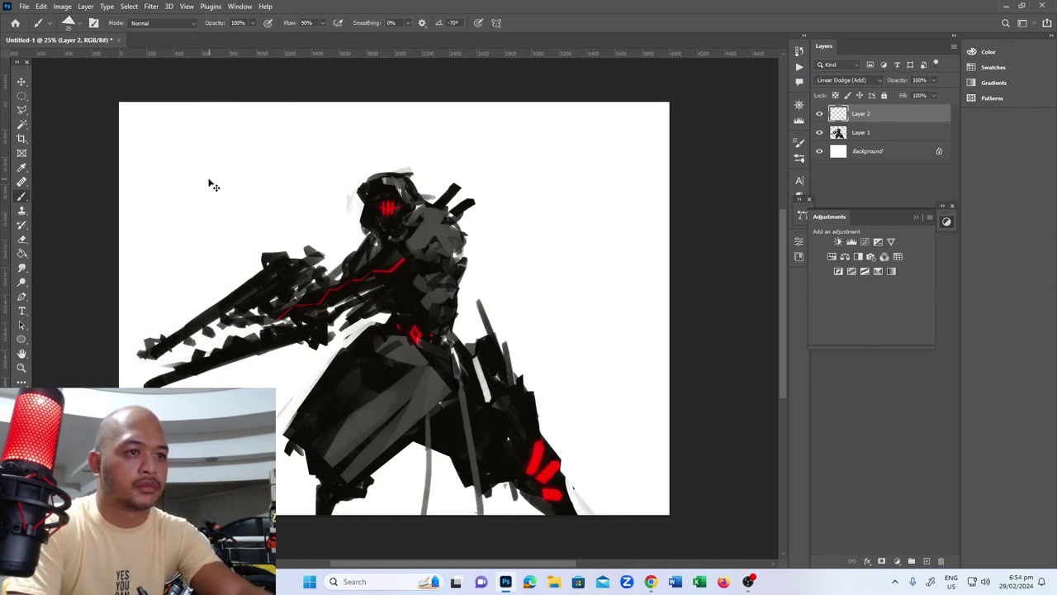
pyautogui.press('b')
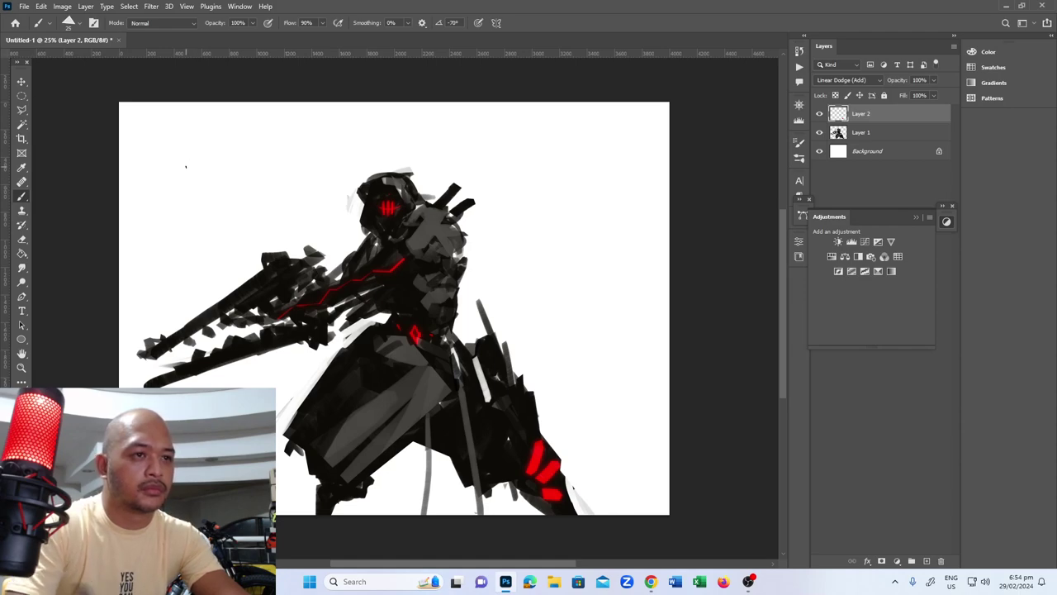
pyautogui.click(872, 135)
# - On a new Layer 3, paint dark strokes at the lower left and zigzag ribbons beside the leg
pyautogui.click(925, 560)
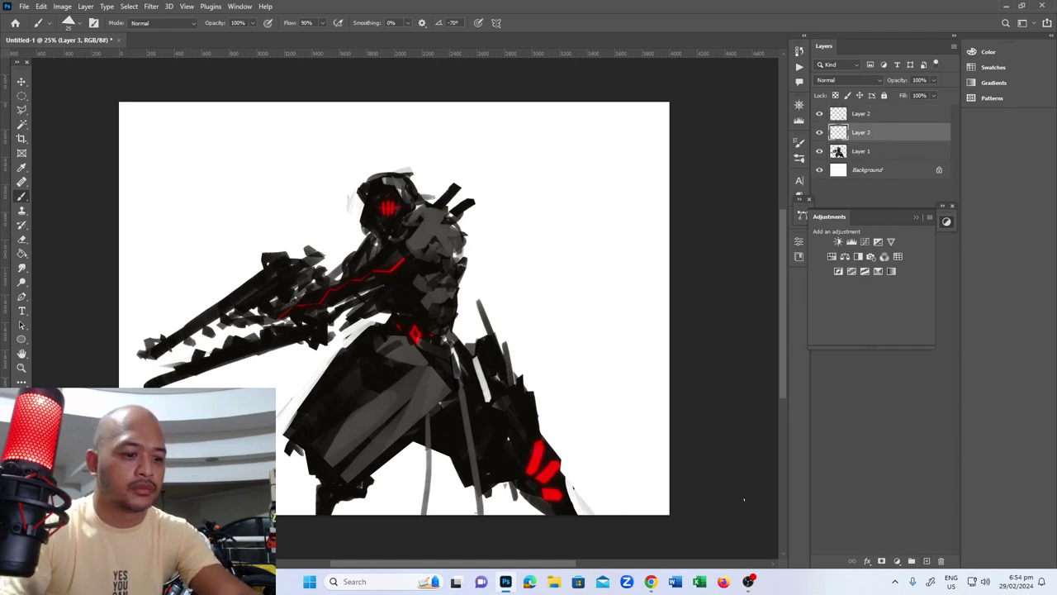
pyautogui.press('i')
pyautogui.press('b')
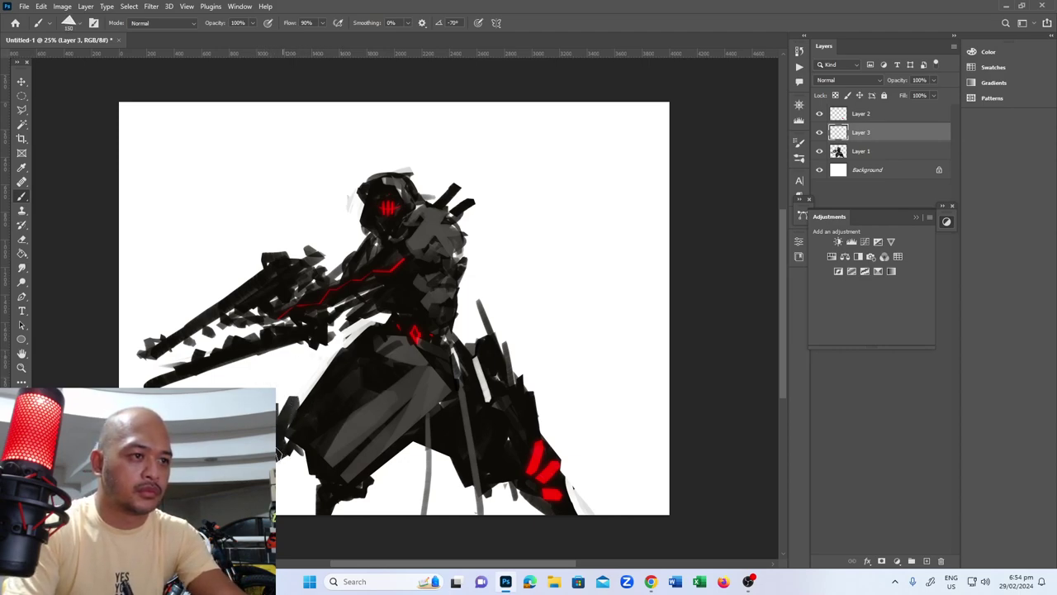
pyautogui.moveTo(283, 453); pyautogui.dragTo(277, 509)
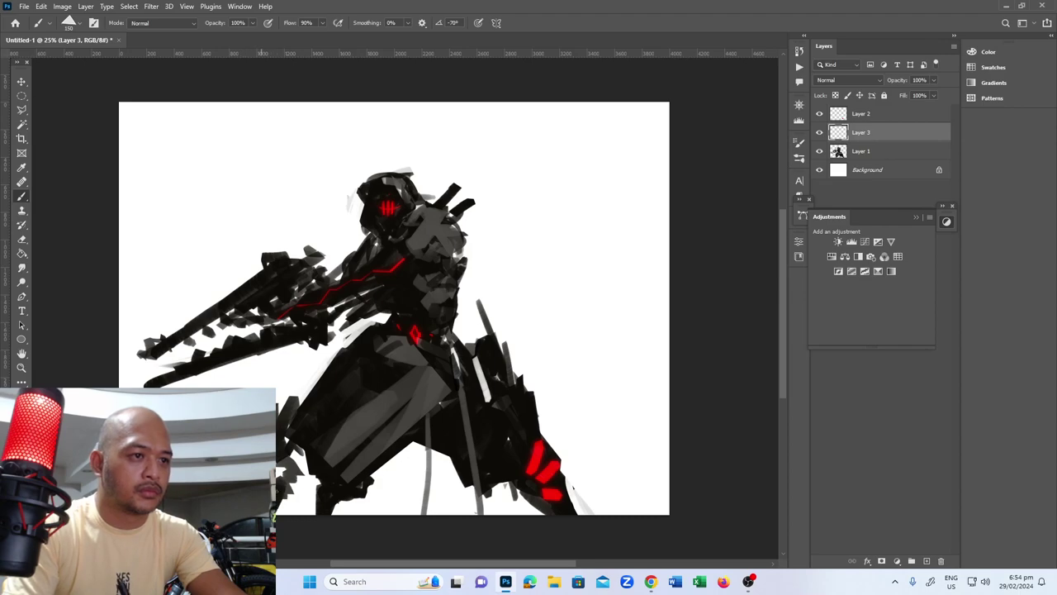
pyautogui.moveTo(284, 442); pyautogui.dragTo(281, 496)
pyautogui.moveTo(546, 390); pyautogui.dragTo(525, 428)
pyautogui.moveTo(474, 357)
pyautogui.mouseDown()
pyautogui.moveTo(502, 393)
pyautogui.moveTo(514, 385)
pyautogui.moveTo(529, 411)
pyautogui.moveTo(588, 446)
pyautogui.moveTo(669, 396)
pyautogui.mouseUp()
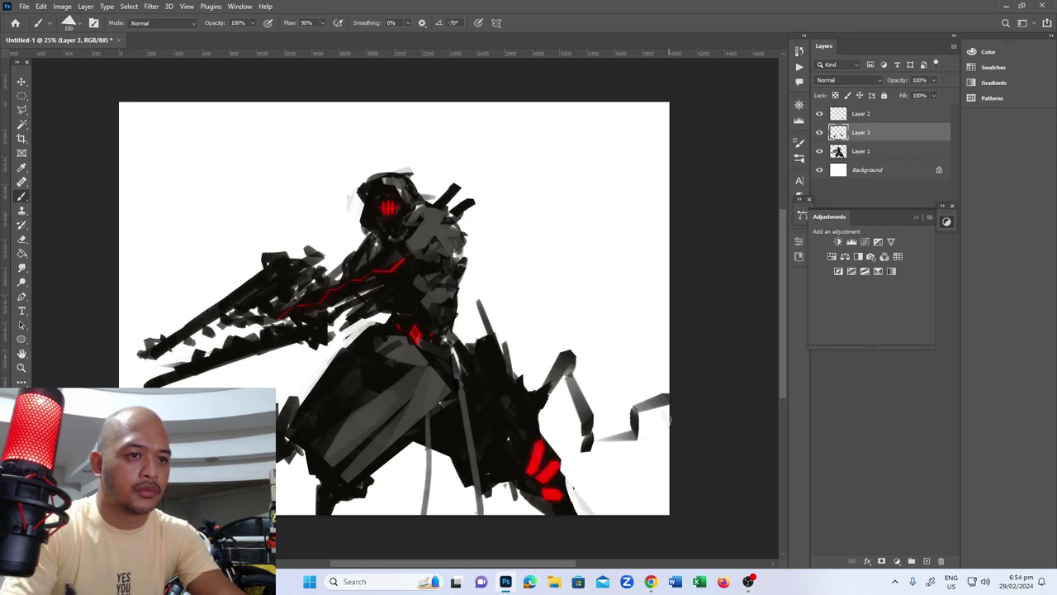
pyautogui.moveTo(582, 448); pyautogui.dragTo(627, 436)
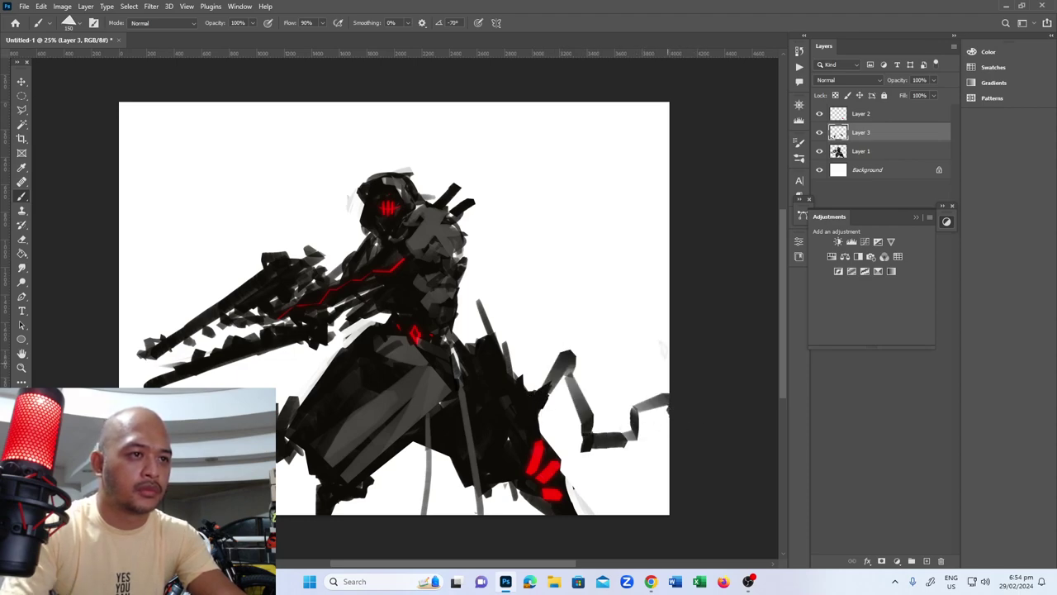
# - With a smaller brush, sweep a long arc over the top and extend the gun's edges
pyautogui.press('[')
pyautogui.press('[')
pyautogui.press('[')
pyautogui.press('[')
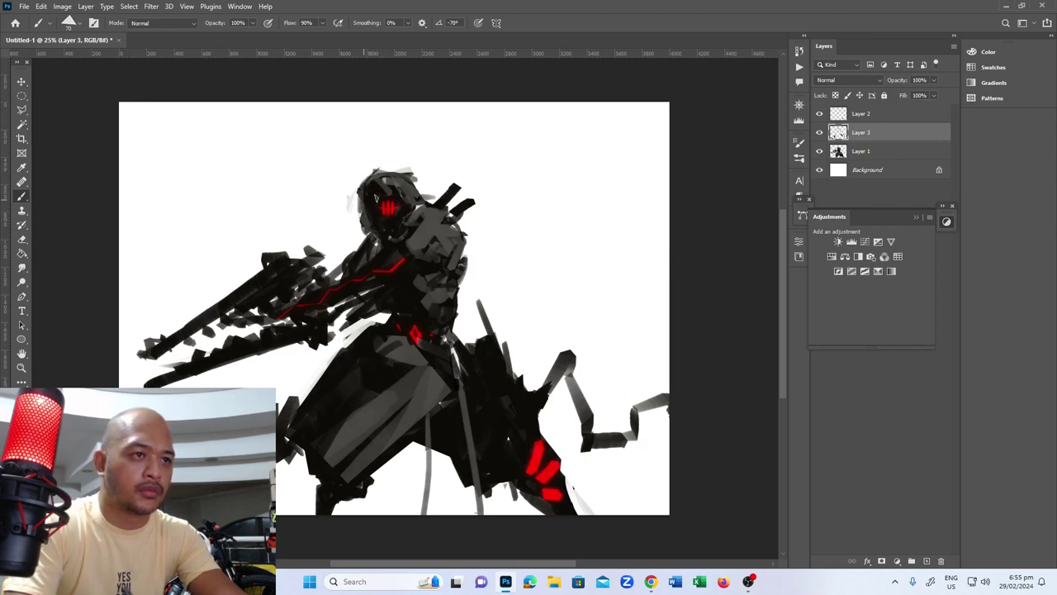
pyautogui.moveTo(446, 178)
pyautogui.mouseDown()
pyautogui.moveTo(272, 153)
pyautogui.moveTo(465, 106)
pyautogui.mouseUp()
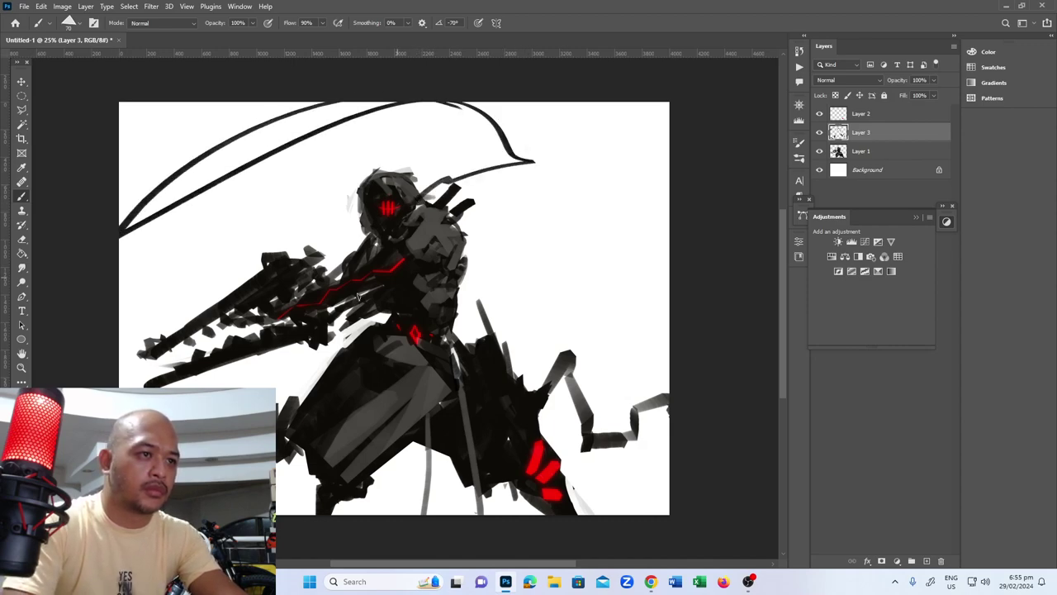
pyautogui.moveTo(303, 325); pyautogui.dragTo(194, 351)
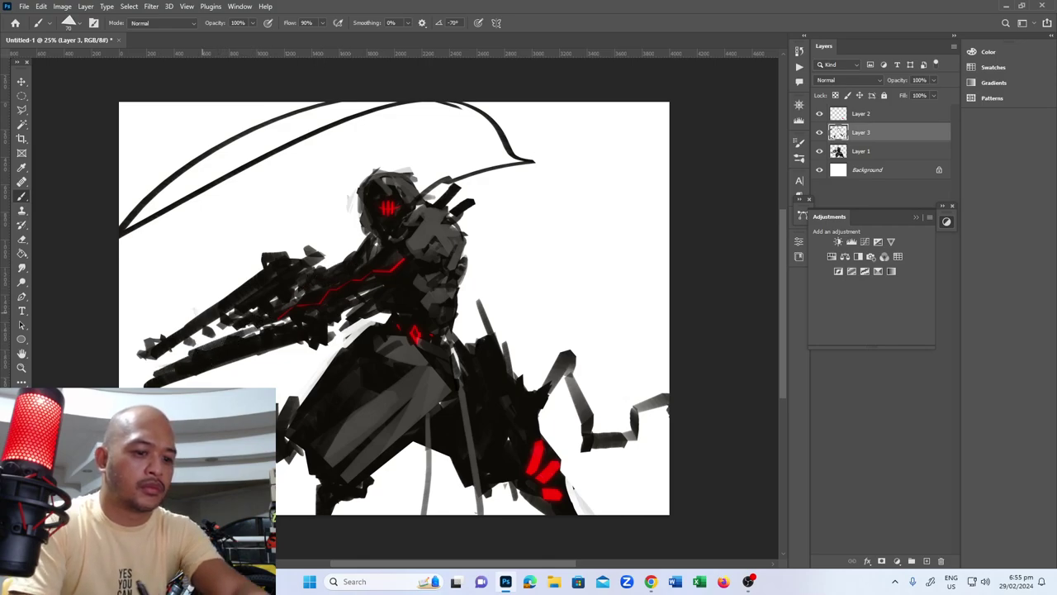
pyautogui.moveTo(248, 269)
pyautogui.mouseDown()
pyautogui.moveTo(128, 357)
pyautogui.moveTo(211, 369)
pyautogui.moveTo(233, 354)
pyautogui.mouseUp()
pyautogui.hotkey('ctrl', 'z')
pyautogui.moveTo(248, 273)
pyautogui.mouseDown()
pyautogui.moveTo(137, 350)
pyautogui.moveTo(241, 275)
pyautogui.moveTo(157, 331)
pyautogui.mouseUp()
pyautogui.hotkey('ctrl', 'z')
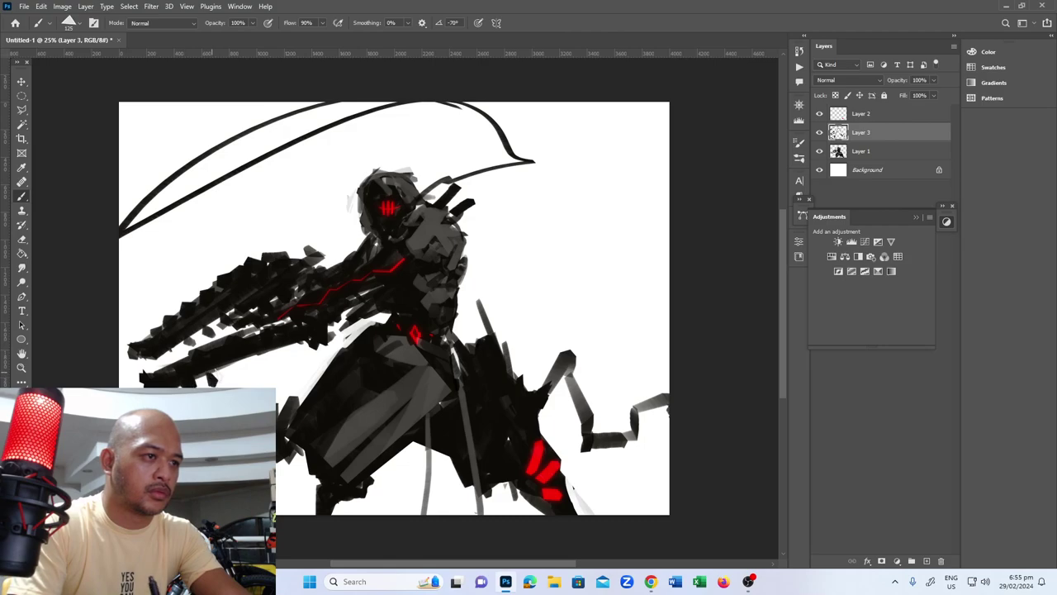
pyautogui.moveTo(300, 365); pyautogui.dragTo(243, 377)
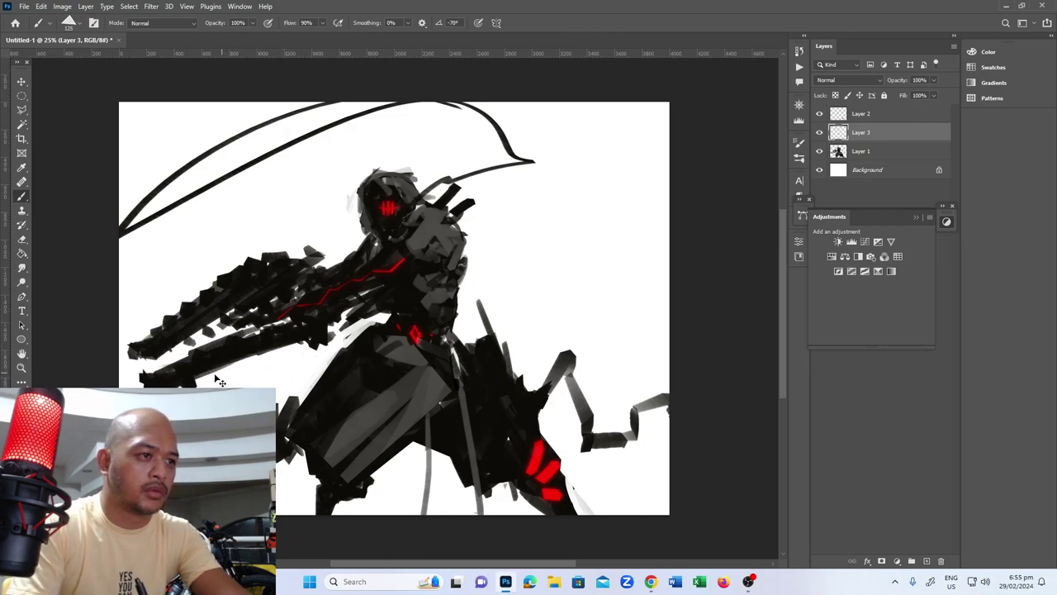
# - Merge Layer 3 down into Layer 1, then add arm marks and a long curve to the right edge
pyautogui.press('e')
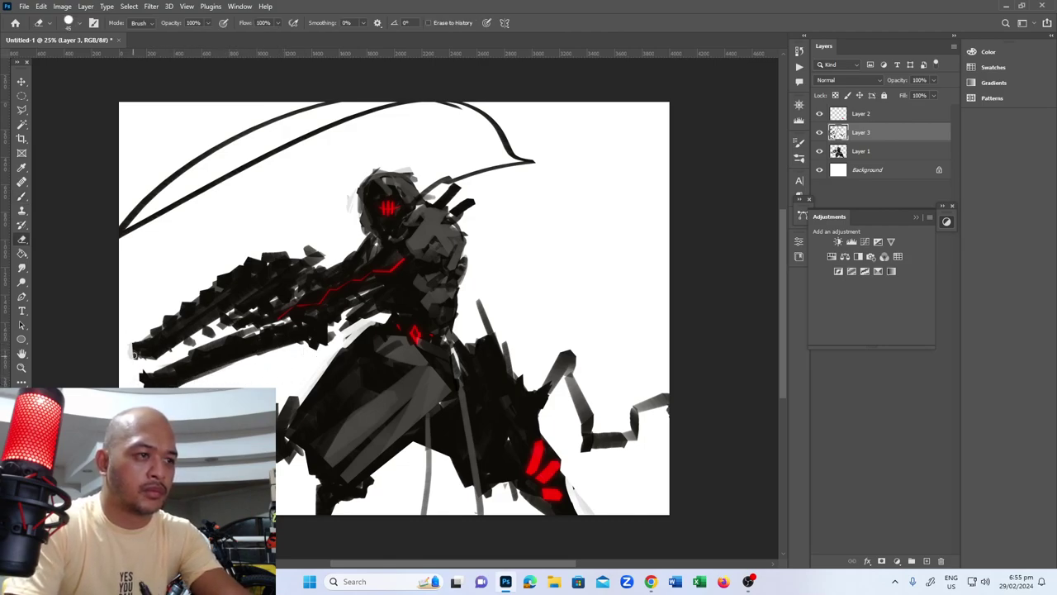
pyautogui.hotkey('ctrl', 'e')
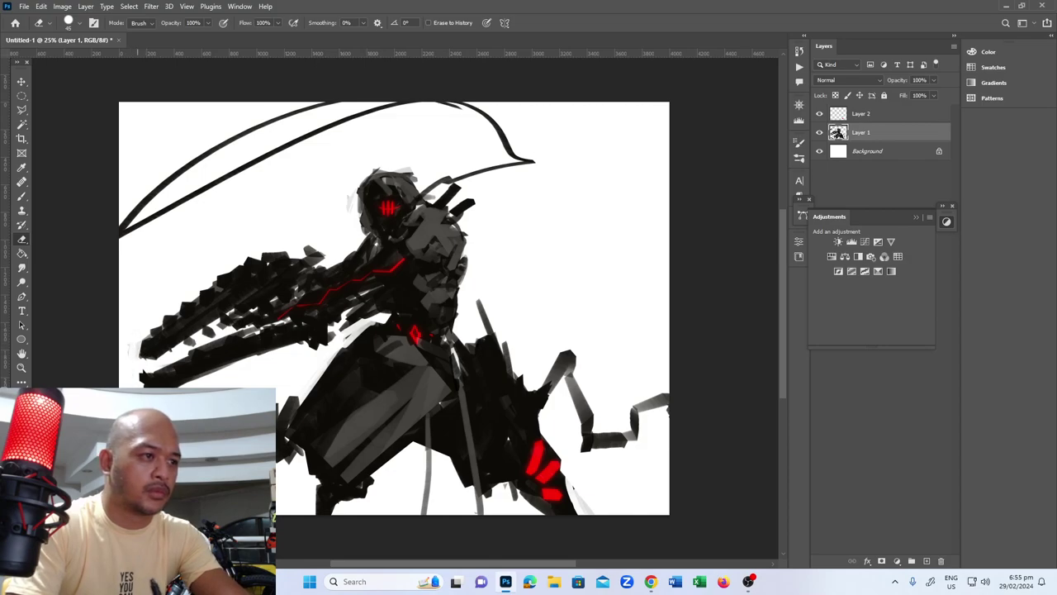
pyautogui.press('b')
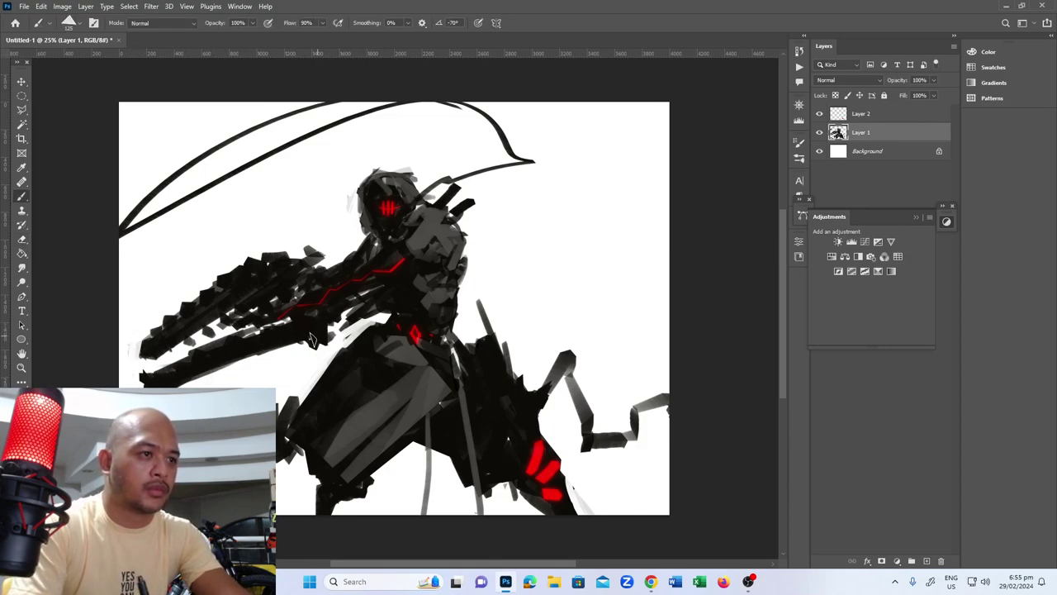
pyautogui.moveTo(312, 343); pyautogui.dragTo(175, 378)
pyautogui.moveTo(336, 318); pyautogui.dragTo(323, 334)
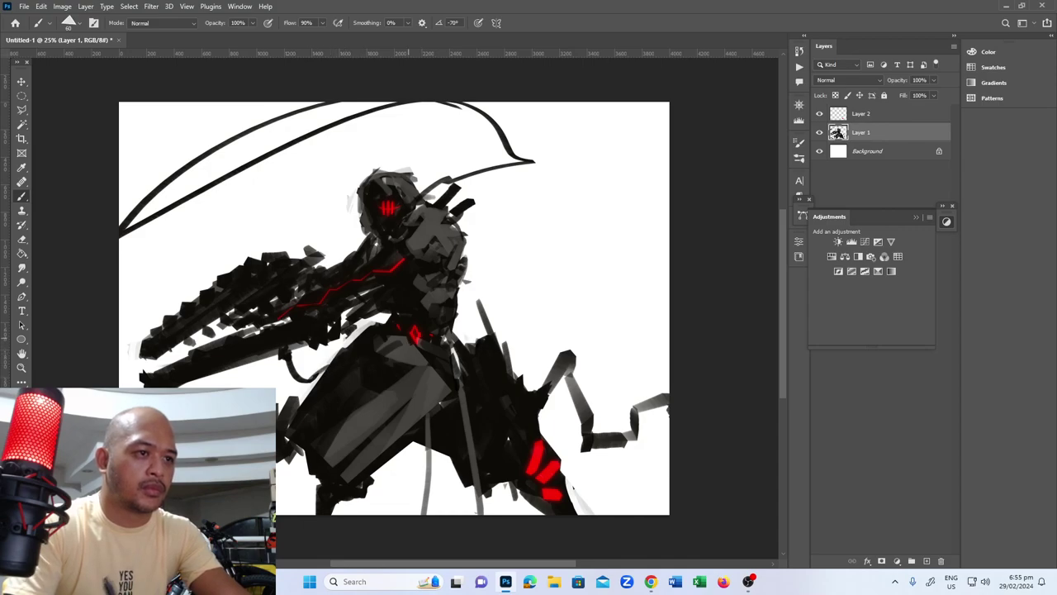
pyautogui.moveTo(454, 334)
pyautogui.mouseDown()
pyautogui.moveTo(541, 240)
pyautogui.moveTo(719, 226)
pyautogui.mouseUp()
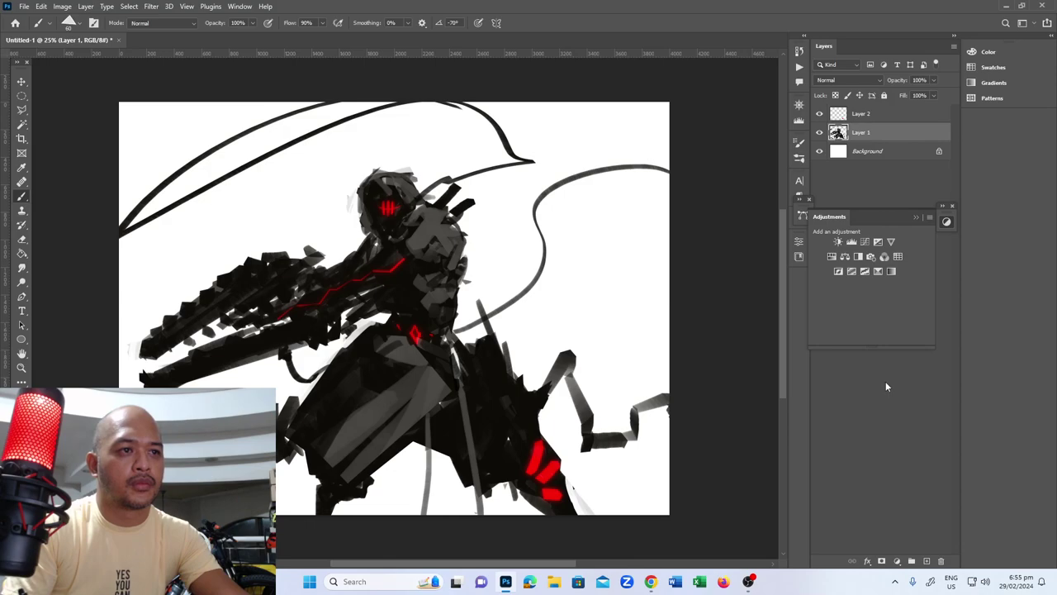
# - Add a new layer filled with dark grey and set it to Multiply
pyautogui.click(927, 560)
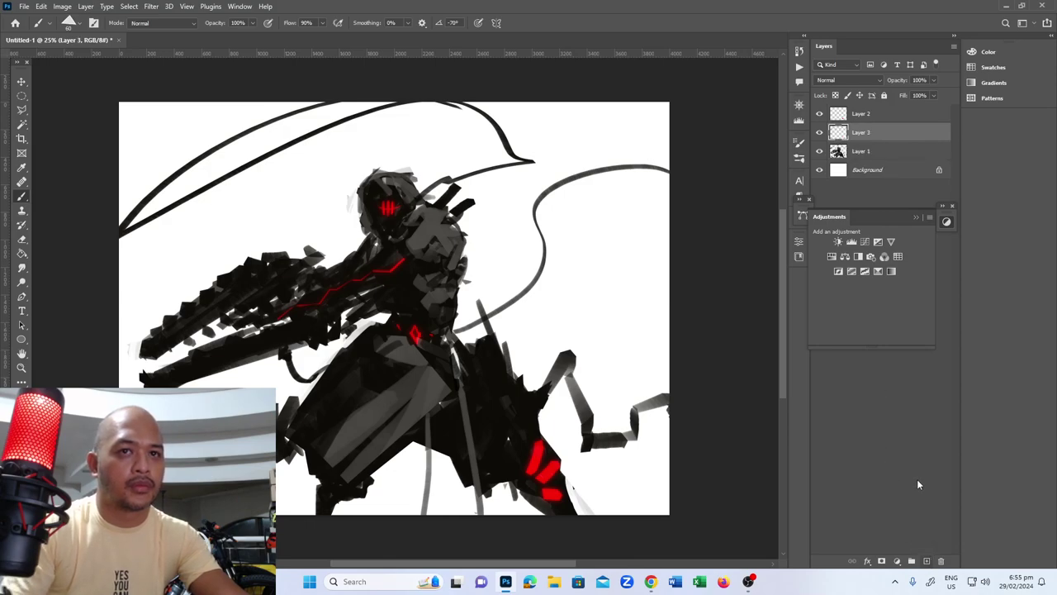
pyautogui.press('g')
pyautogui.click(20, 402)
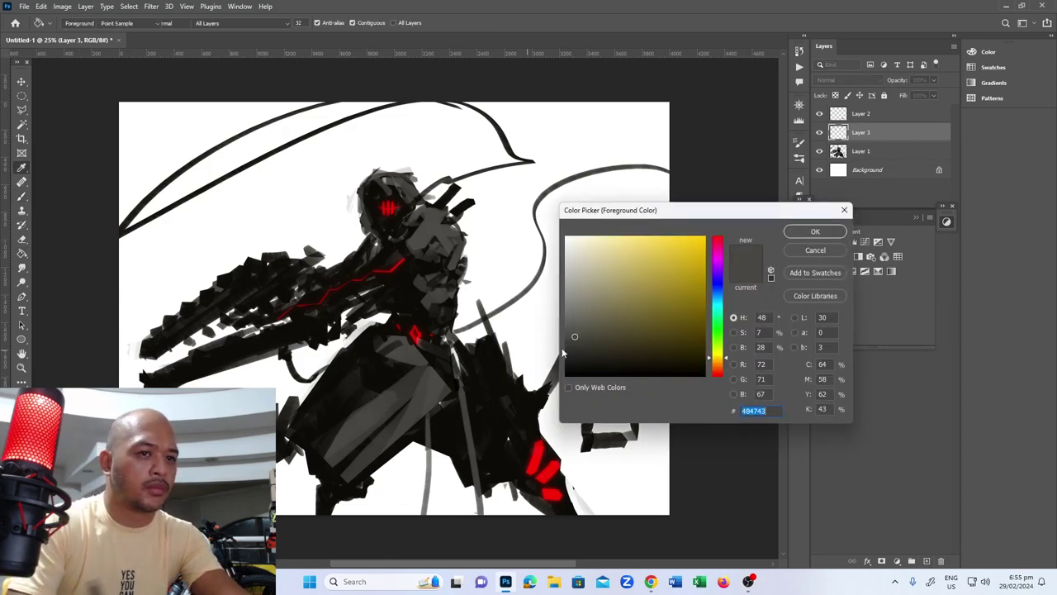
pyautogui.click(815, 232)
pyautogui.click(558, 266)
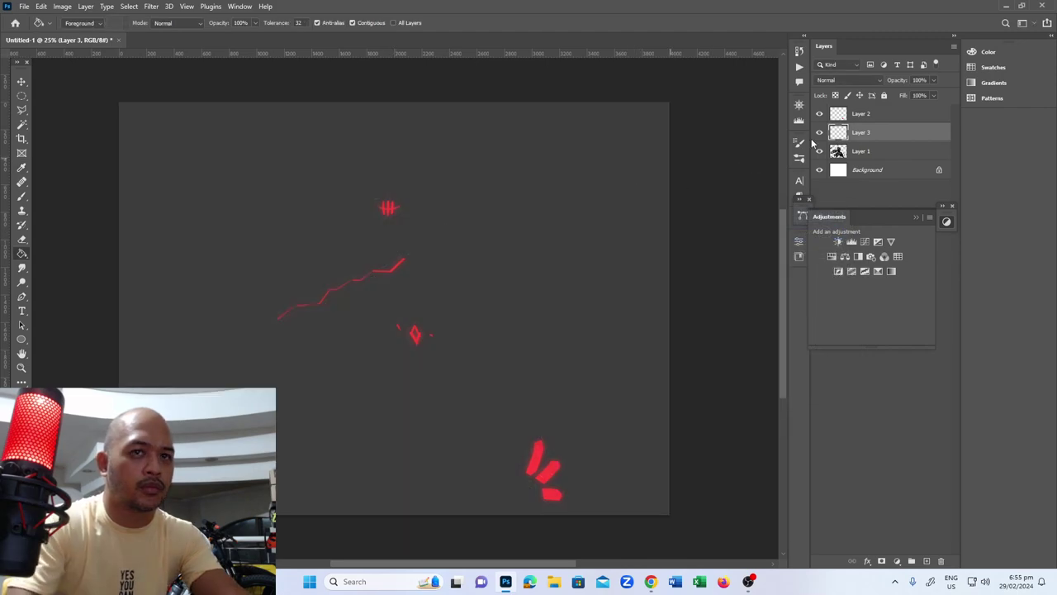
pyautogui.click(848, 80)
pyautogui.click(842, 122)
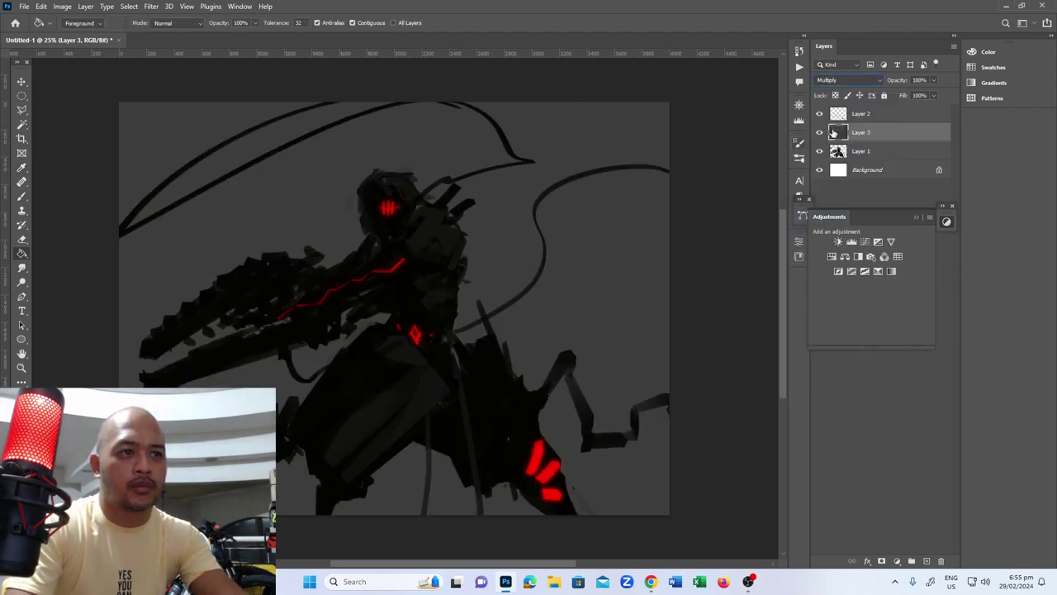
# - Give the grey layer a mask and pick a soft round brush at lowered opacity
pyautogui.click(882, 561)
pyautogui.press('b')
pyautogui.click(68, 22)
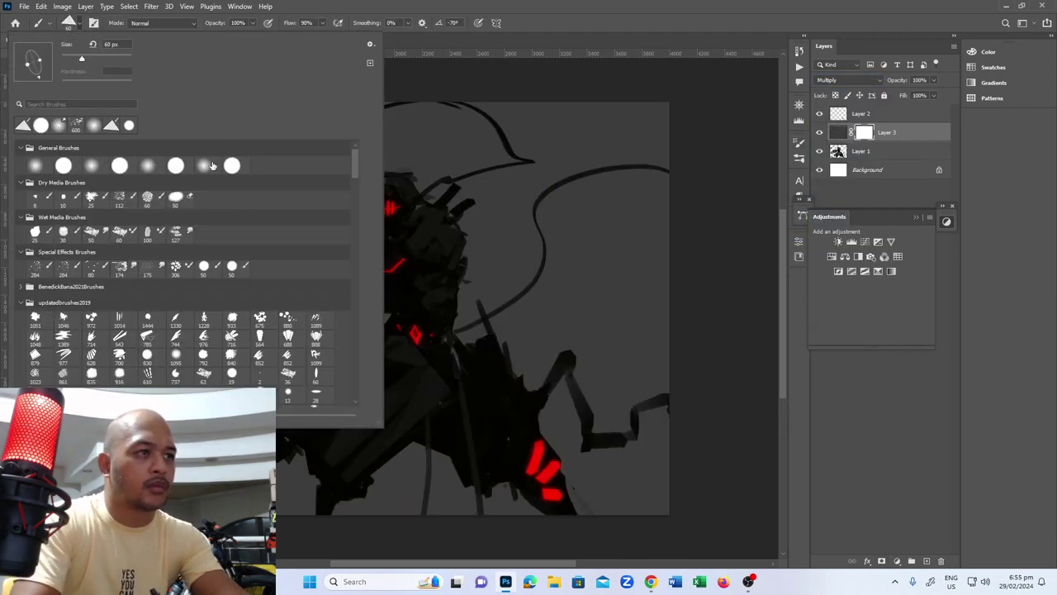
pyautogui.click(204, 166)
pyautogui.click(252, 23)
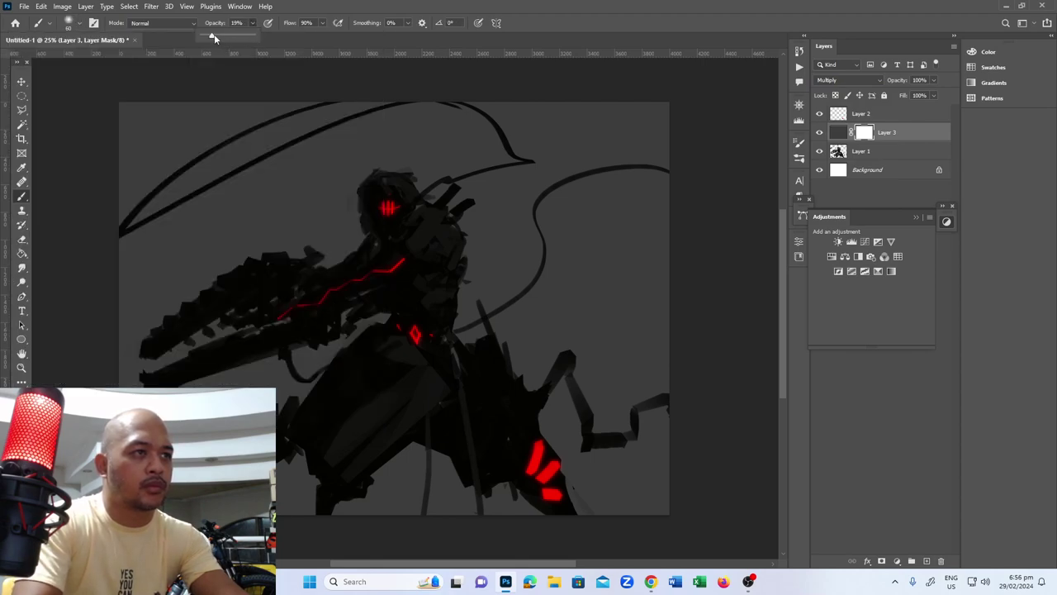
pyautogui.click(213, 34)
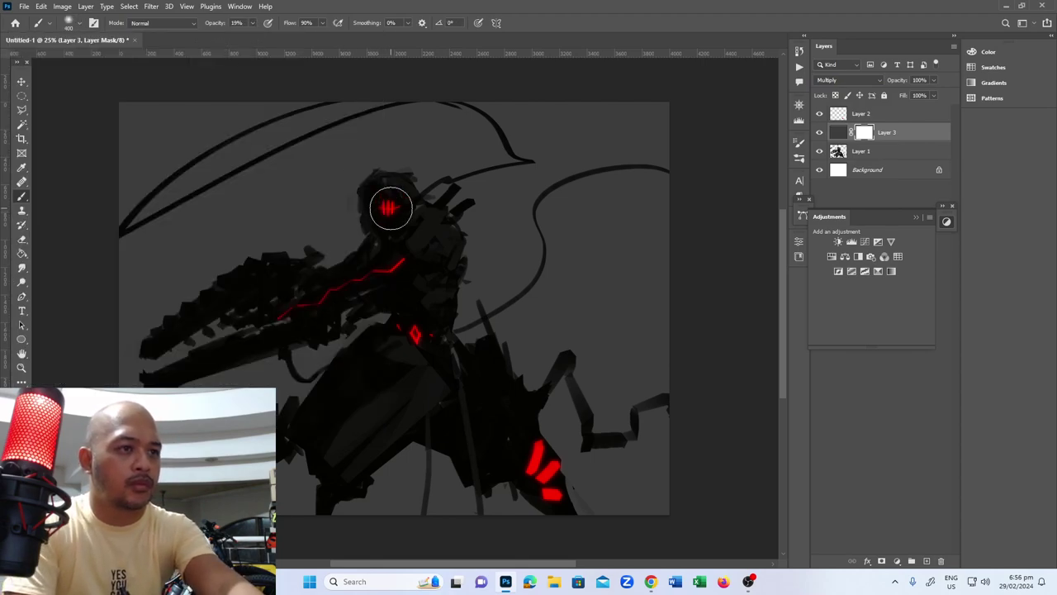
# - Enlarge the brush and paint soft lighter patches around the head, torso and lower body
pyautogui.moveTo(382, 211)
pyautogui.mouseDown()
pyautogui.moveTo(398, 227)
pyautogui.moveTo(385, 212)
pyautogui.mouseUp()
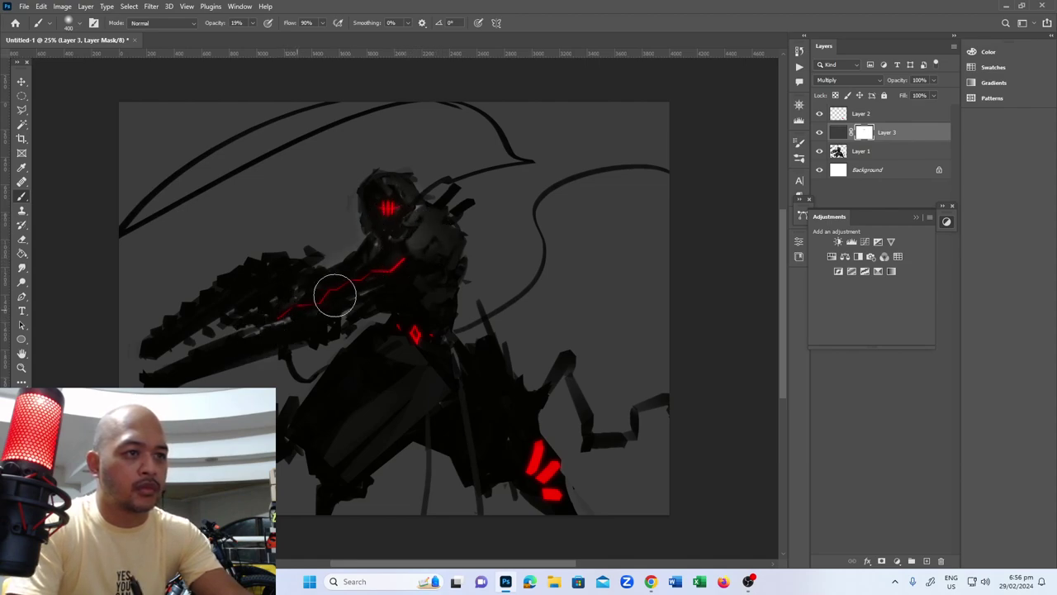
pyautogui.moveTo(402, 265)
pyautogui.mouseDown()
pyautogui.moveTo(346, 256)
pyautogui.moveTo(378, 277)
pyautogui.mouseUp()
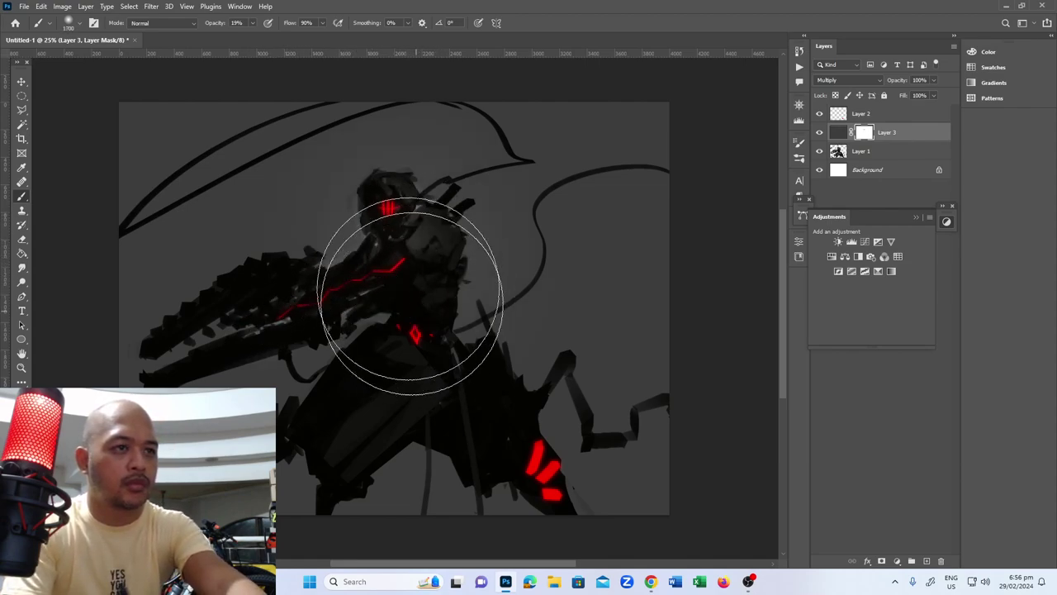
pyautogui.moveTo(448, 160)
pyautogui.mouseDown()
pyautogui.moveTo(467, 194)
pyautogui.moveTo(381, 438)
pyautogui.mouseUp()
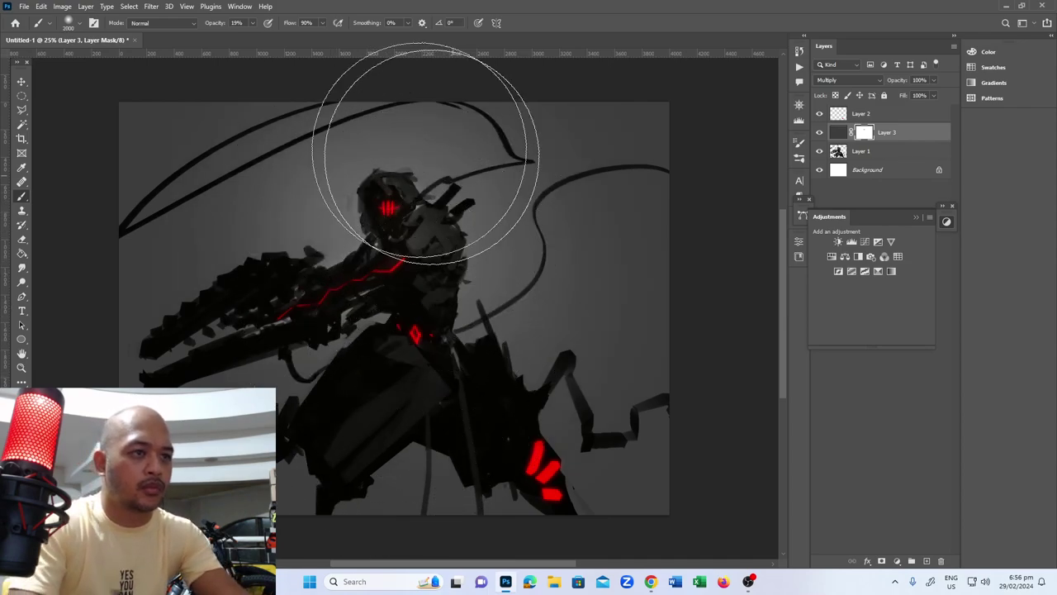
pyautogui.moveTo(425, 141); pyautogui.dragTo(484, 406)
pyautogui.moveTo(424, 165)
pyautogui.mouseDown()
pyautogui.moveTo(413, 433)
pyautogui.moveTo(389, 448)
pyautogui.moveTo(354, 177)
pyautogui.moveTo(538, 412)
pyautogui.moveTo(508, 470)
pyautogui.mouseUp()
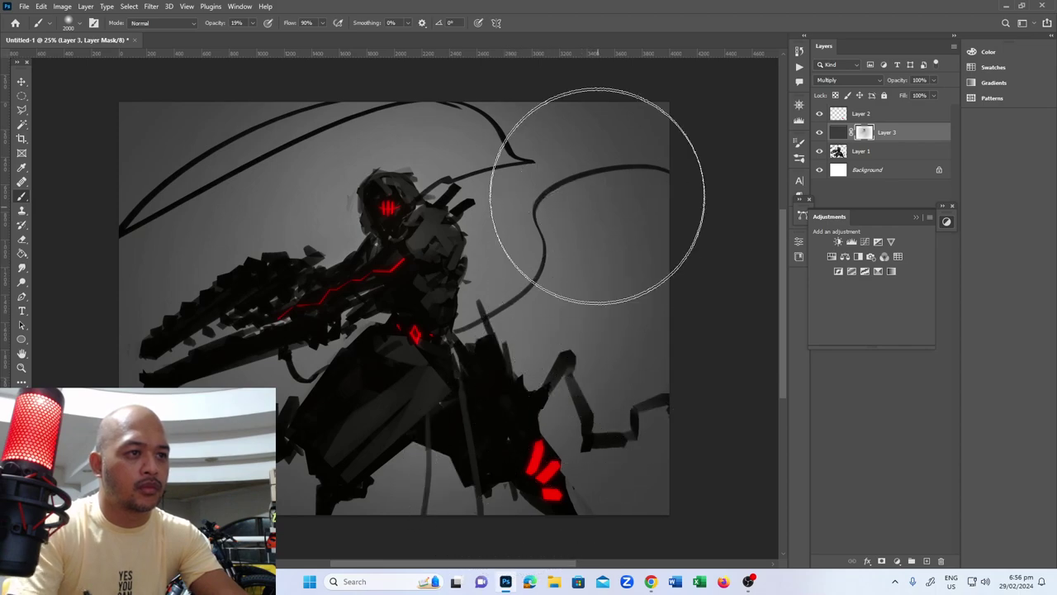
# - Add a new layer and make a polygonal lasso selection around the sword blade
pyautogui.click(925, 558)
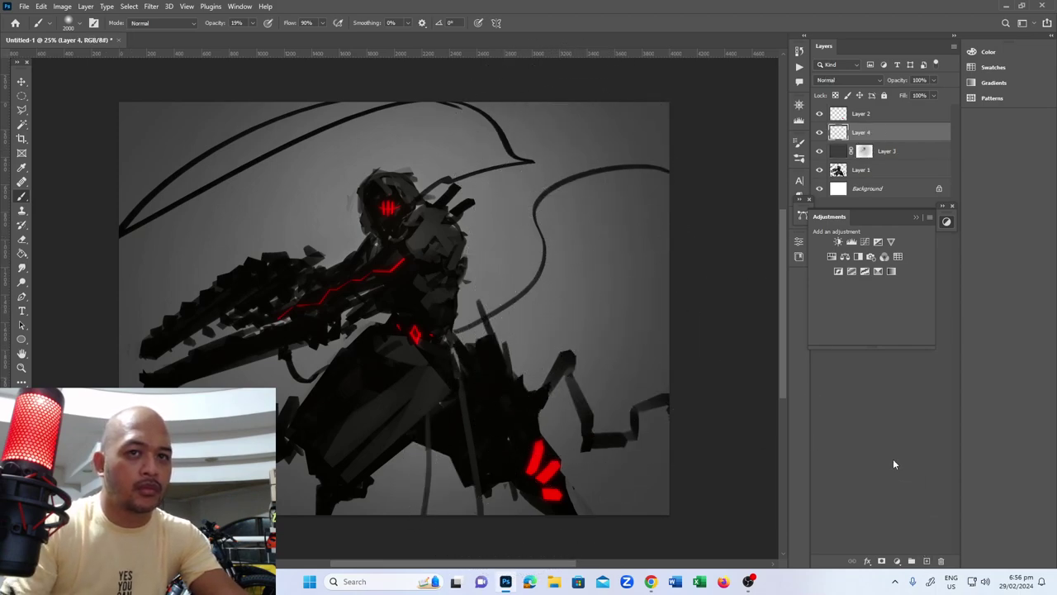
pyautogui.press('l')
pyautogui.click(261, 300)
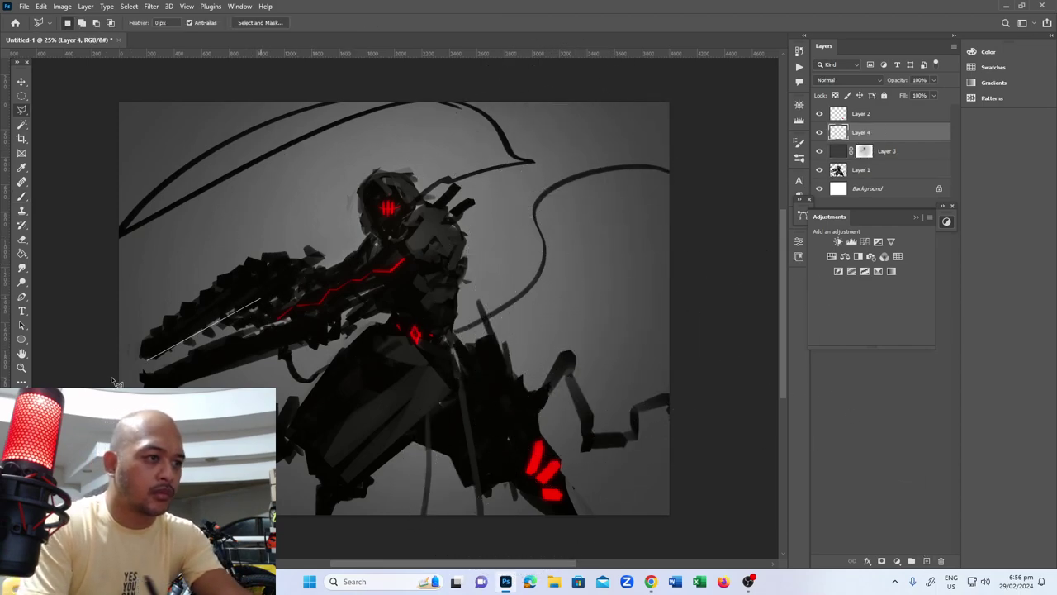
pyautogui.click(33, 417)
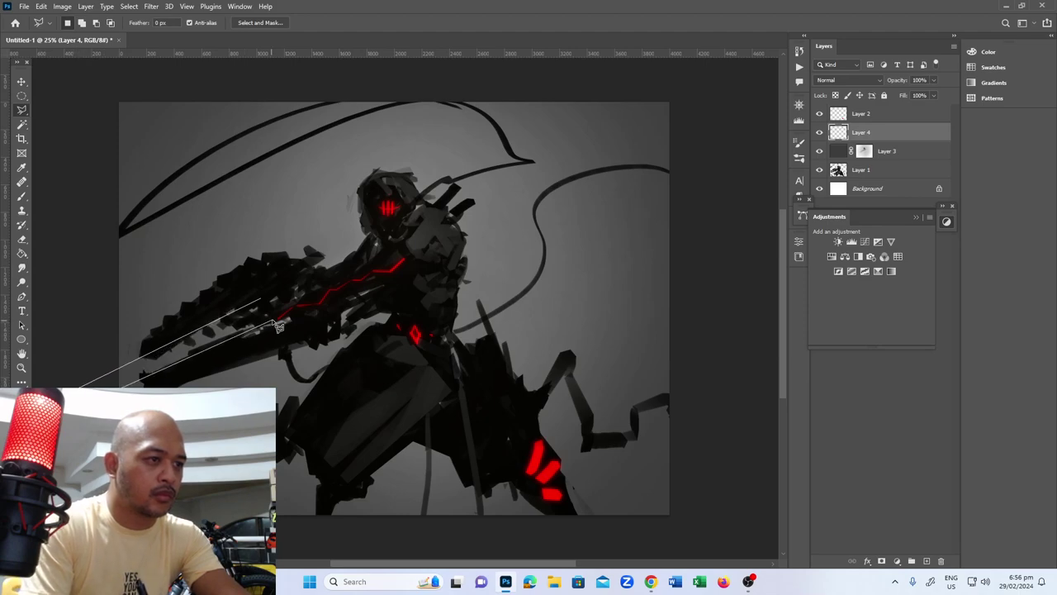
pyautogui.click(262, 302)
# - Choose a red foreground colour and set Layer 4 to Linear Dodge (Add)
pyautogui.press('b')
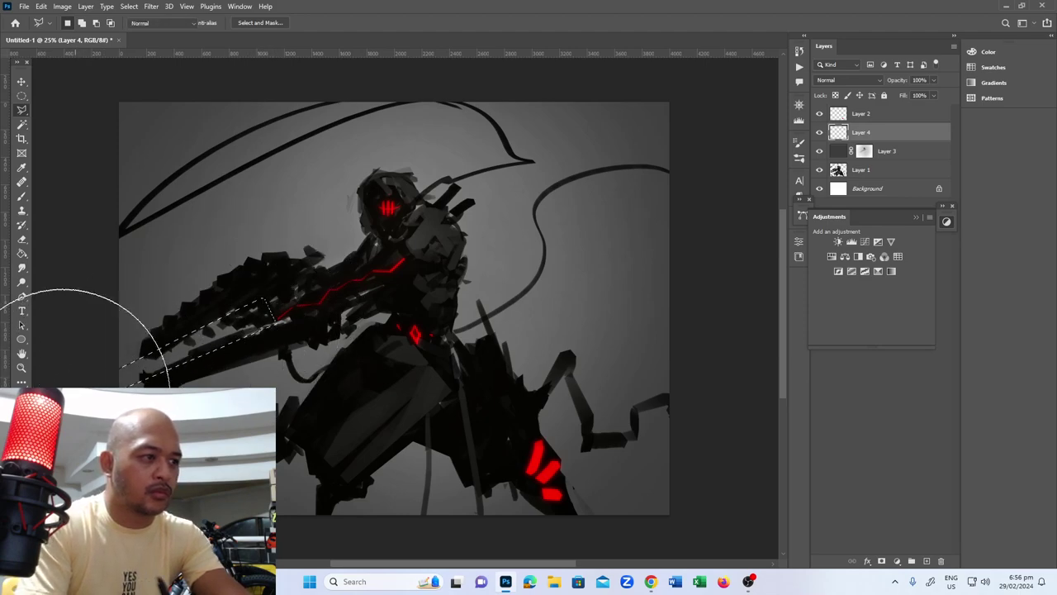
pyautogui.click(20, 396)
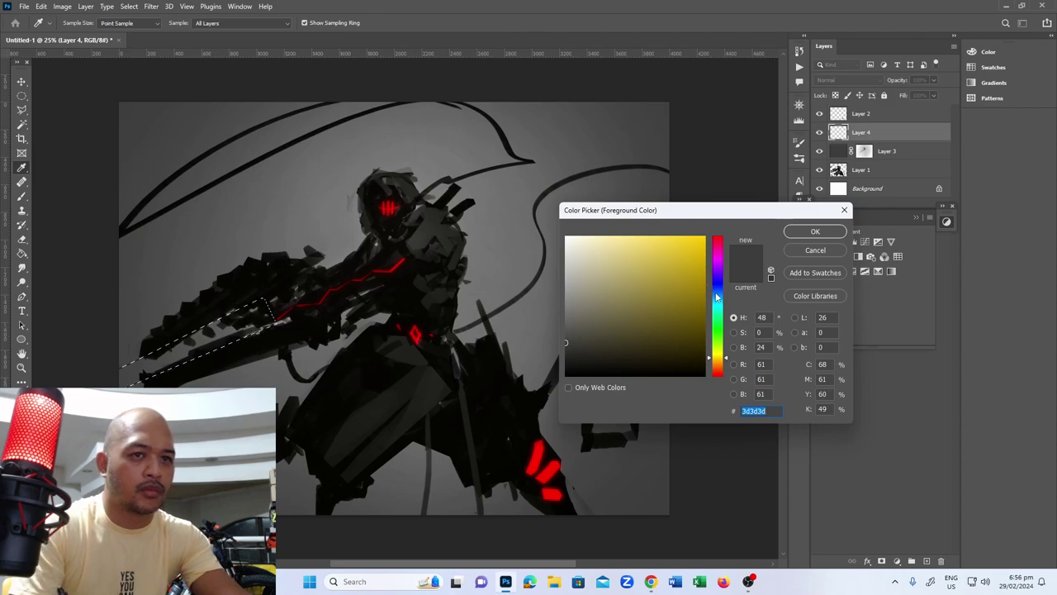
pyautogui.click(720, 300)
pyautogui.moveTo(721, 303); pyautogui.dragTo(726, 377)
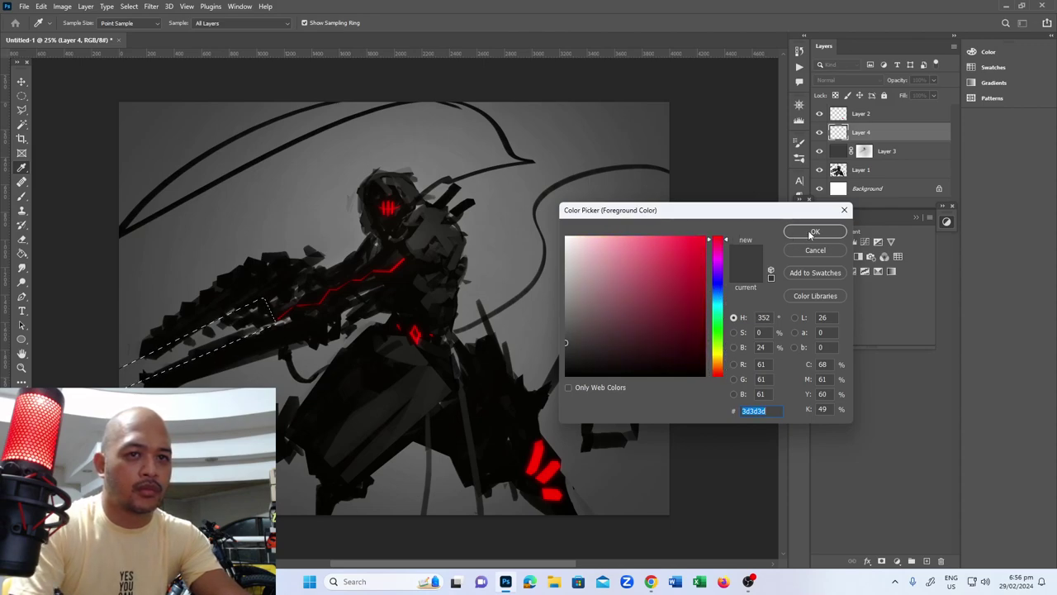
pyautogui.click(812, 233)
pyautogui.press('b')
pyautogui.click(842, 80)
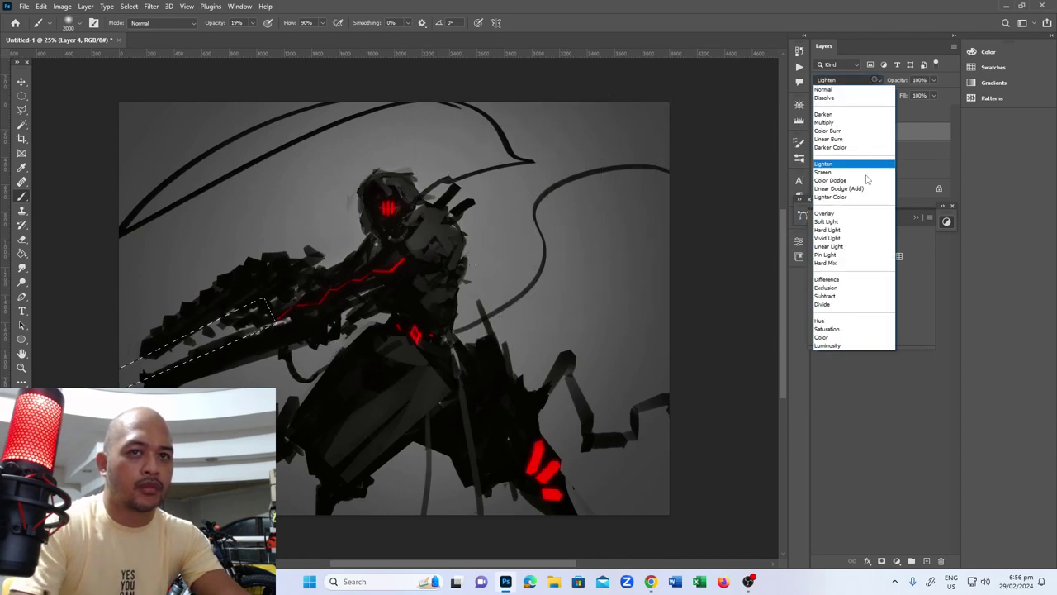
pyautogui.click(838, 189)
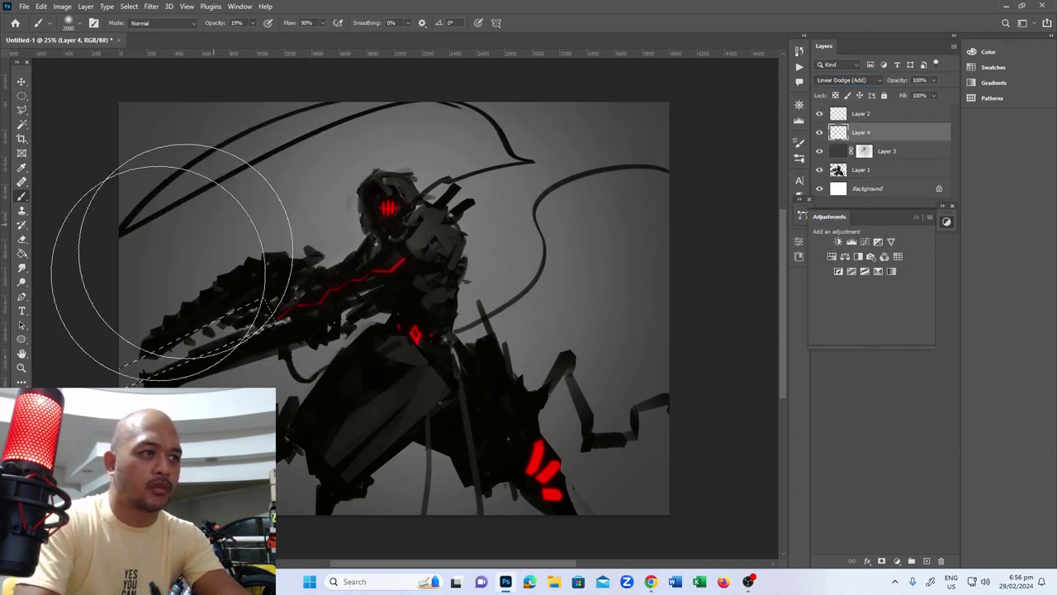
# - Paint saturated pink-red into the blade selection, raising brush opacity to 100%
pyautogui.click(17, 378)
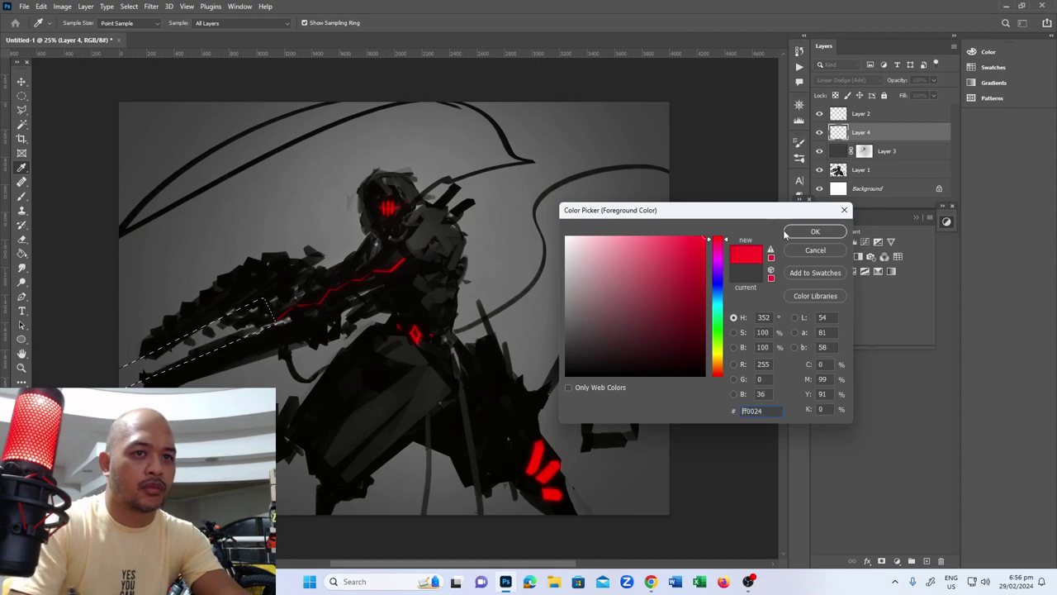
pyautogui.click(812, 232)
pyautogui.moveTo(306, 320); pyautogui.dragTo(66, 339)
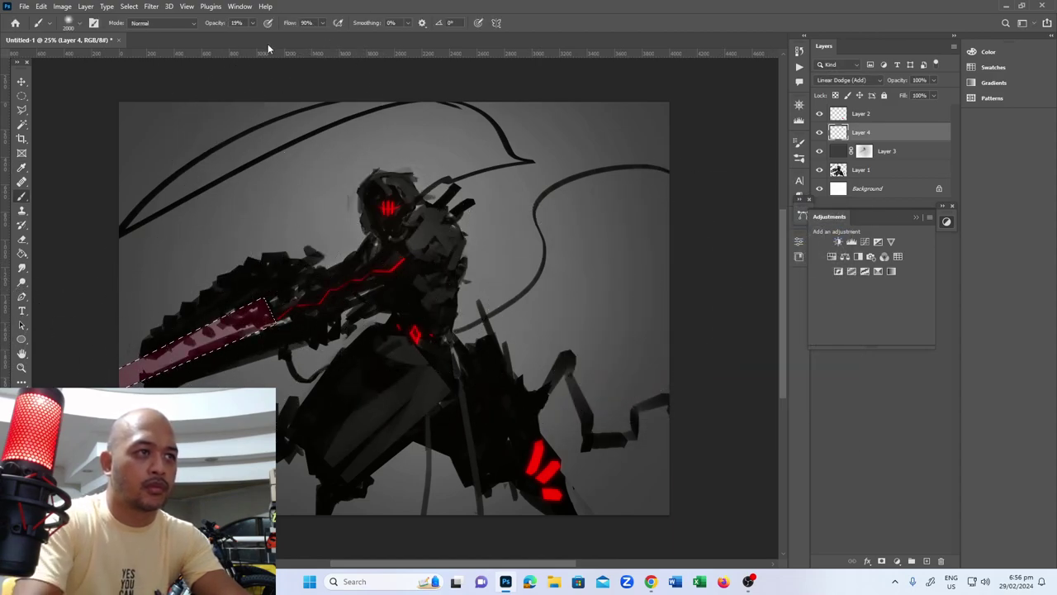
pyautogui.press('0')
pyautogui.moveTo(281, 314); pyautogui.dragTo(82, 355)
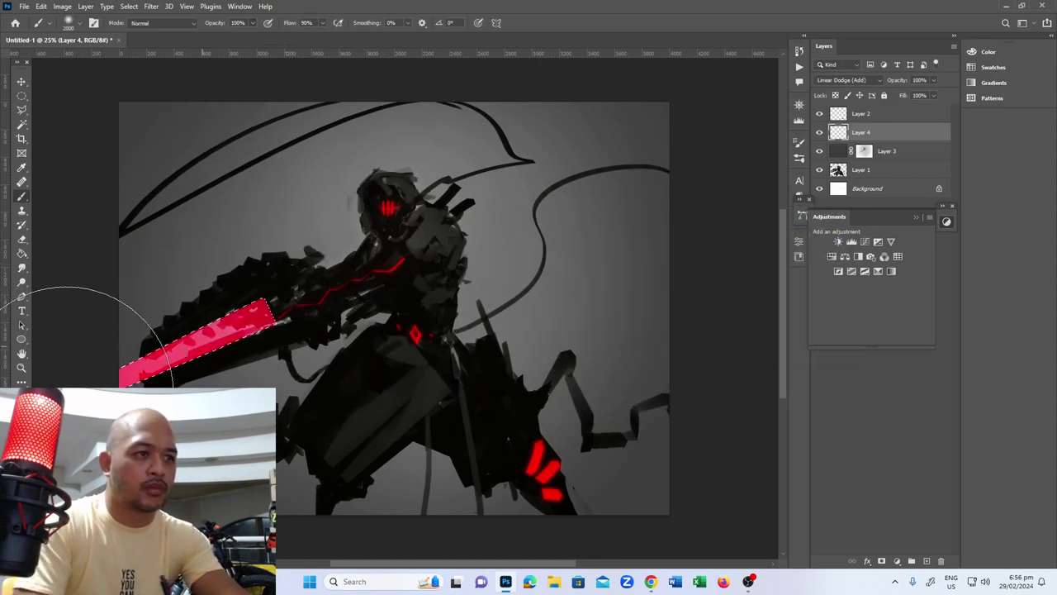
# - Deselect, smudge the pink blade paint into streaks, and add an empty Layer 5 above
pyautogui.hotkey('ctrl', 'd')
pyautogui.press('m')
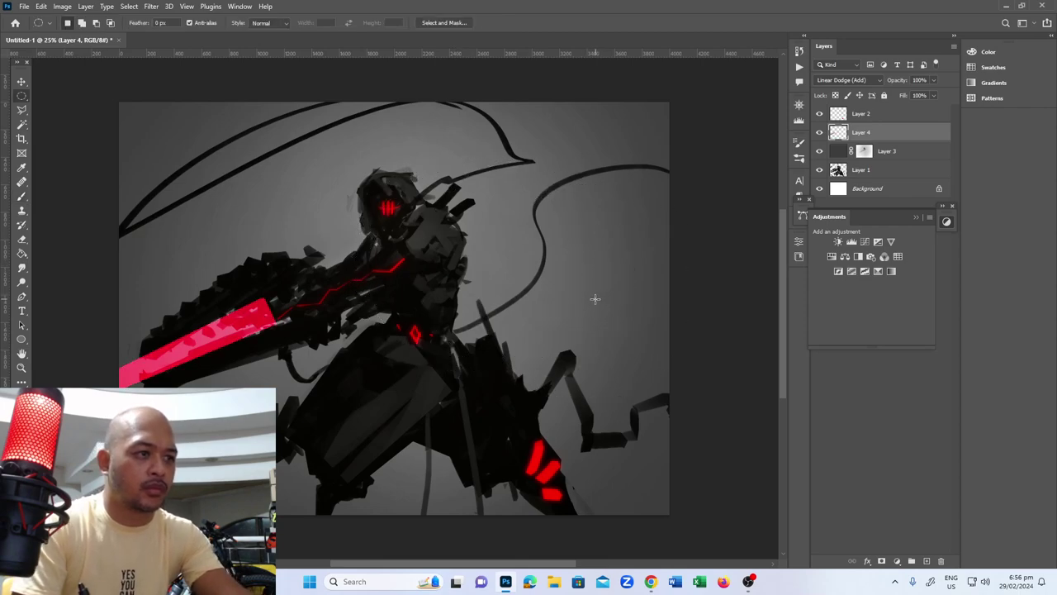
pyautogui.hotkey('ctrl', 'j')
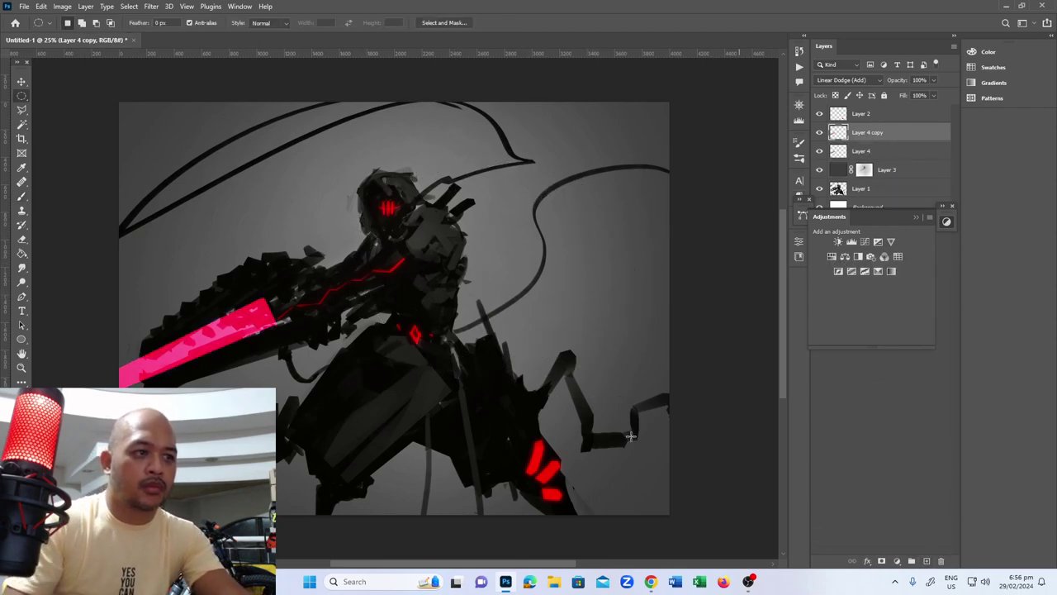
pyautogui.click(151, 5)
pyautogui.press('Escape')
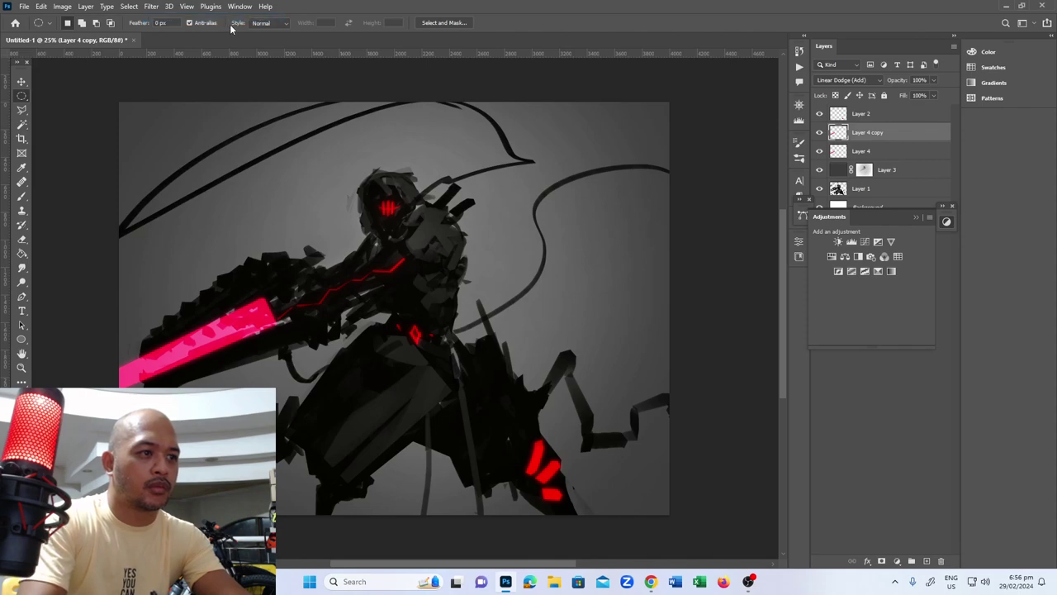
pyautogui.hotkey('ctrl', 'z')
pyautogui.press('r')
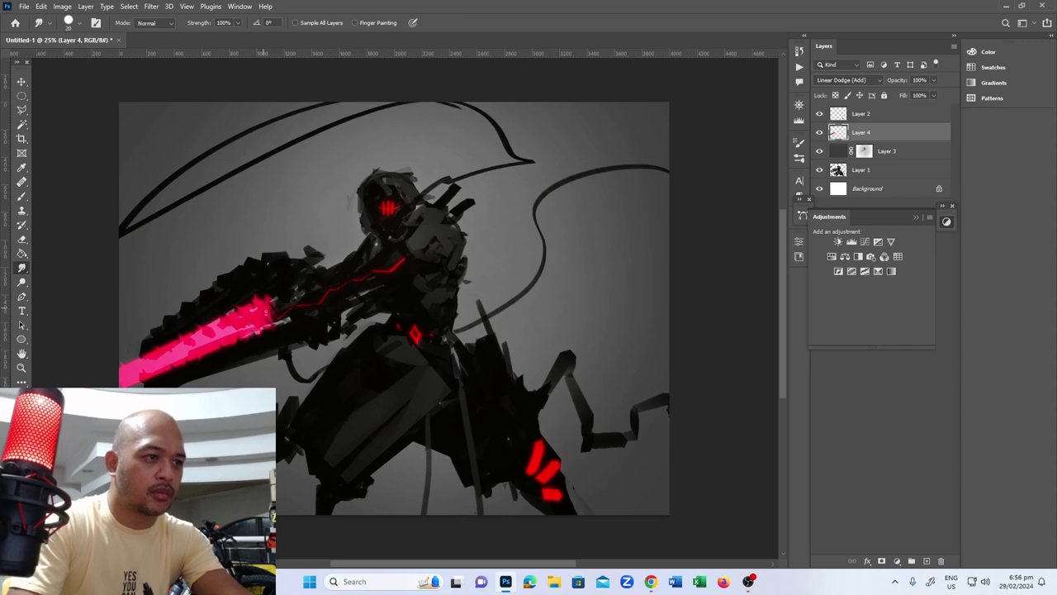
pyautogui.press('b')
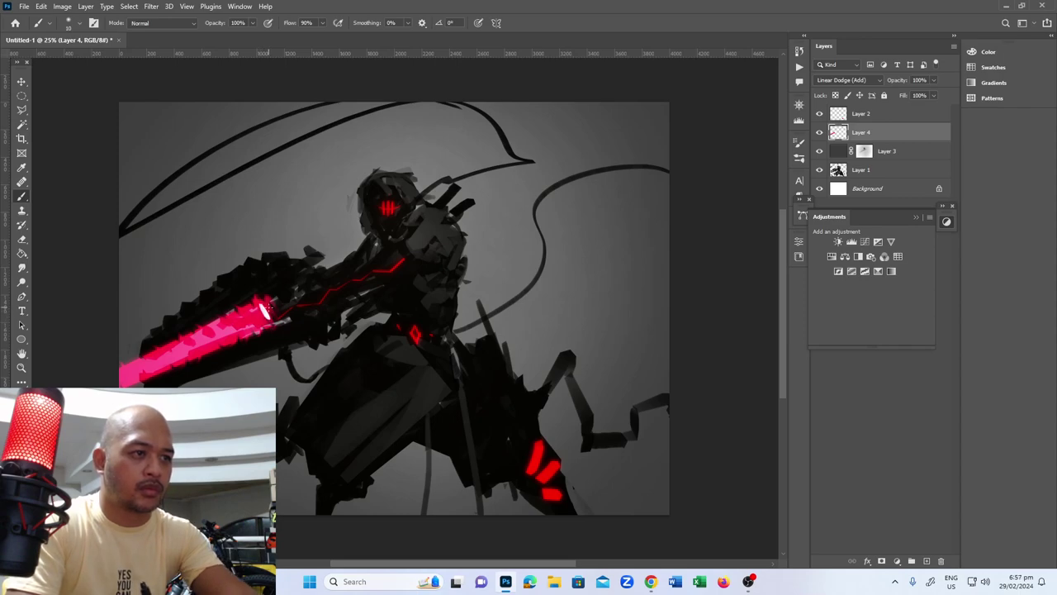
pyautogui.press('r')
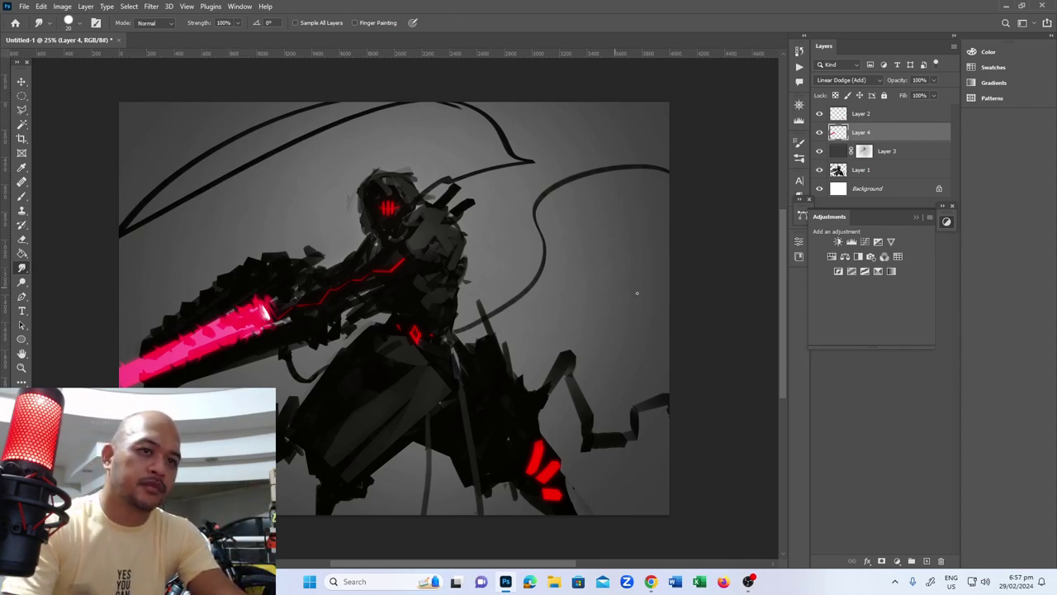
pyautogui.click(926, 561)
# - Set Layer 5's blend mode to Linear Dodge (Add) with the Brush tool ready
pyautogui.press('i')
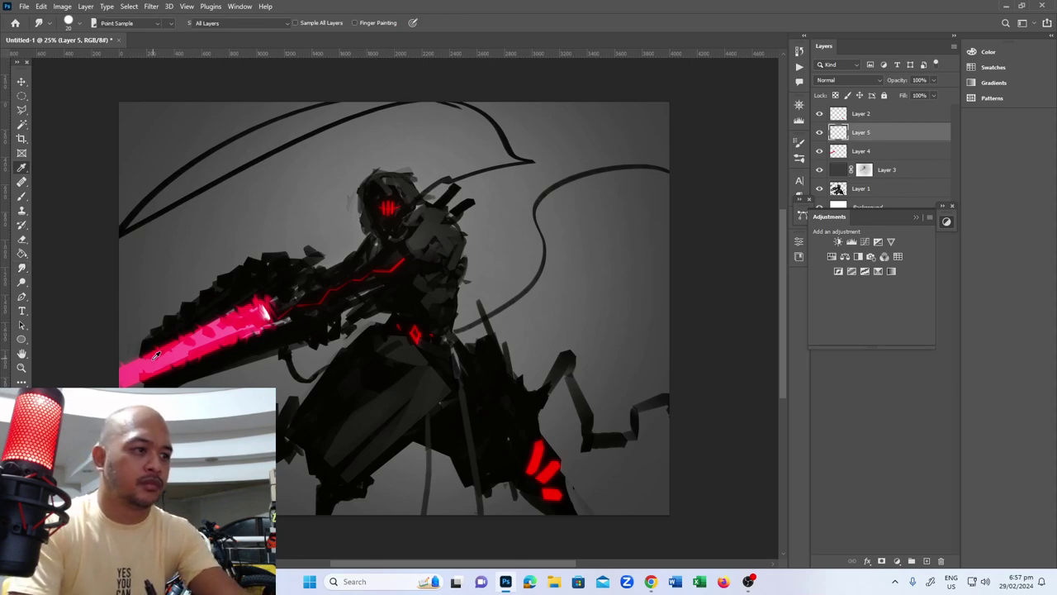
pyautogui.press('b')
pyautogui.click(849, 79)
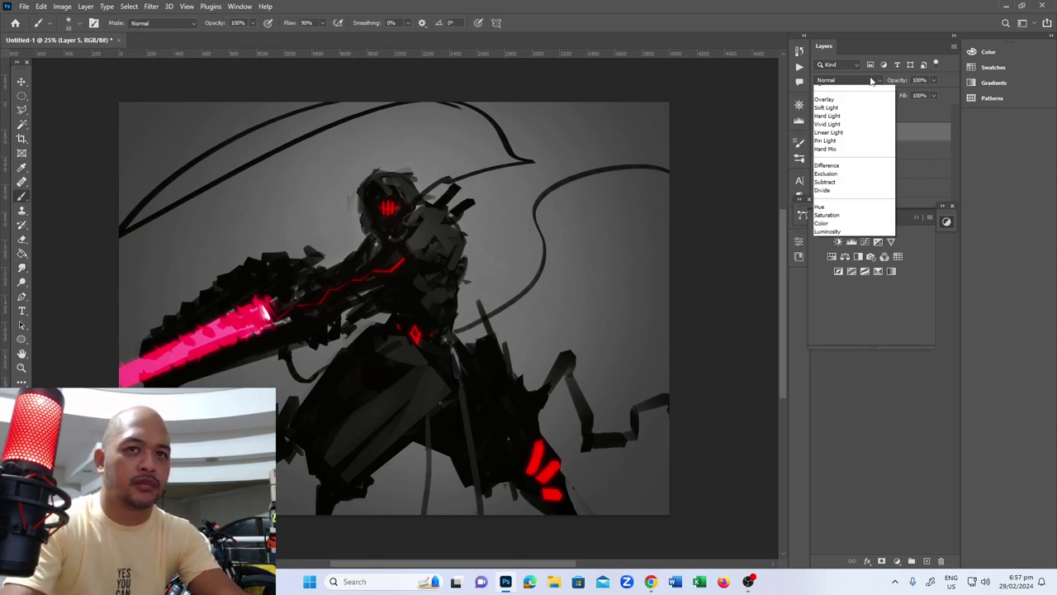
pyautogui.click(863, 189)
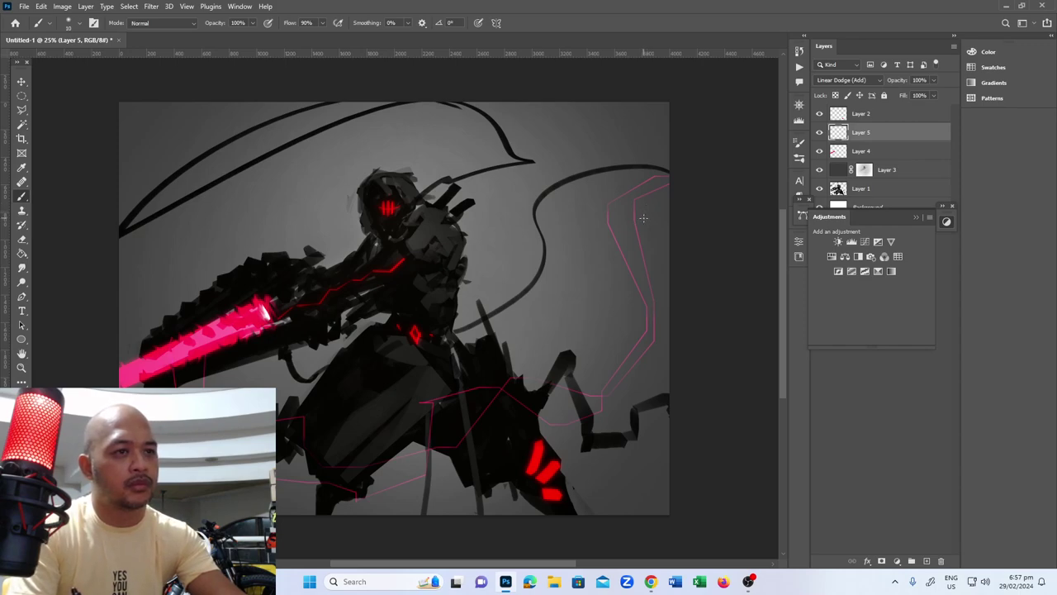
# - Save the painting as Darkfall Inf.psd in the FEBRUARY 2024 artworks folder
pyautogui.hotkey('ctrl', 's')
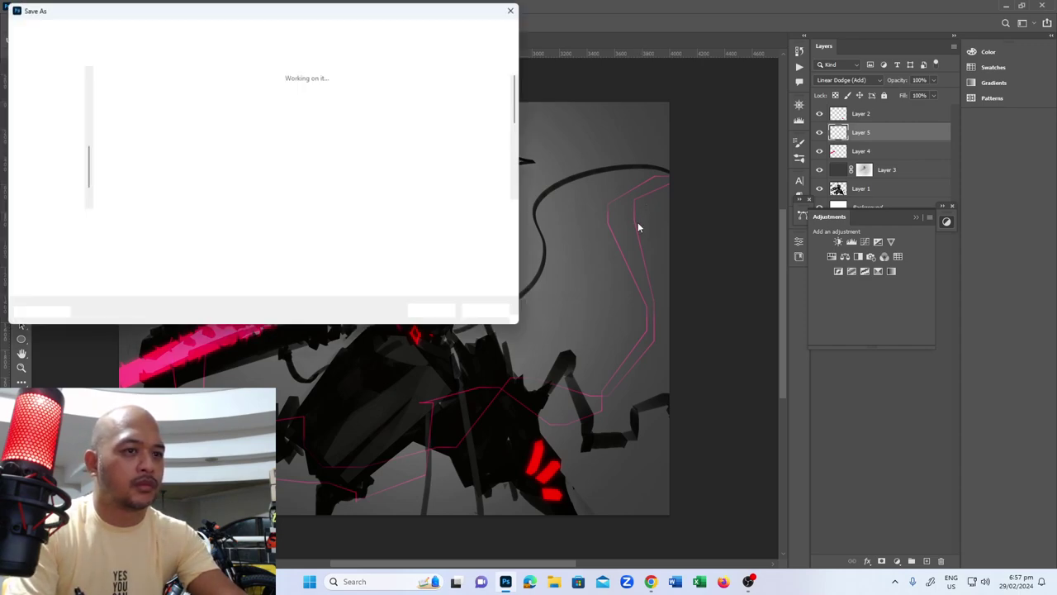
pyautogui.write('Dark')
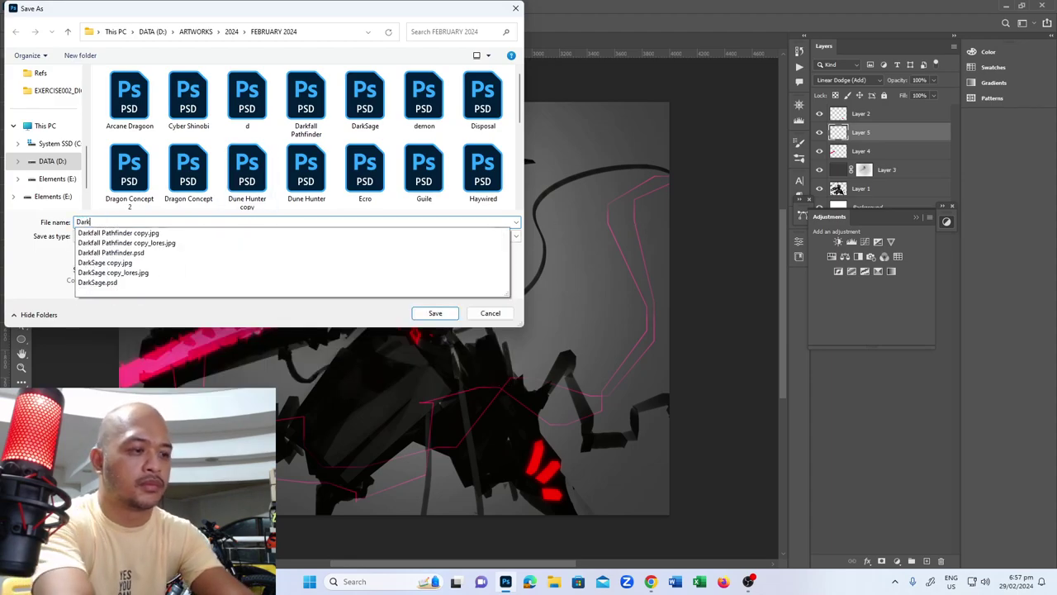
pyautogui.write('fall I')
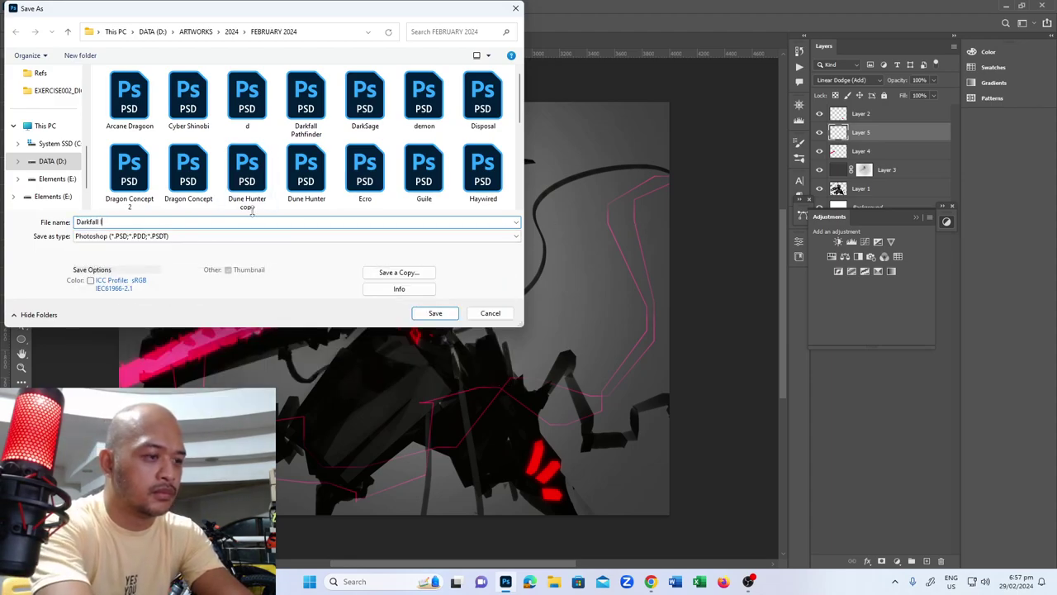
pyautogui.write('ng')
pyautogui.press('Return')
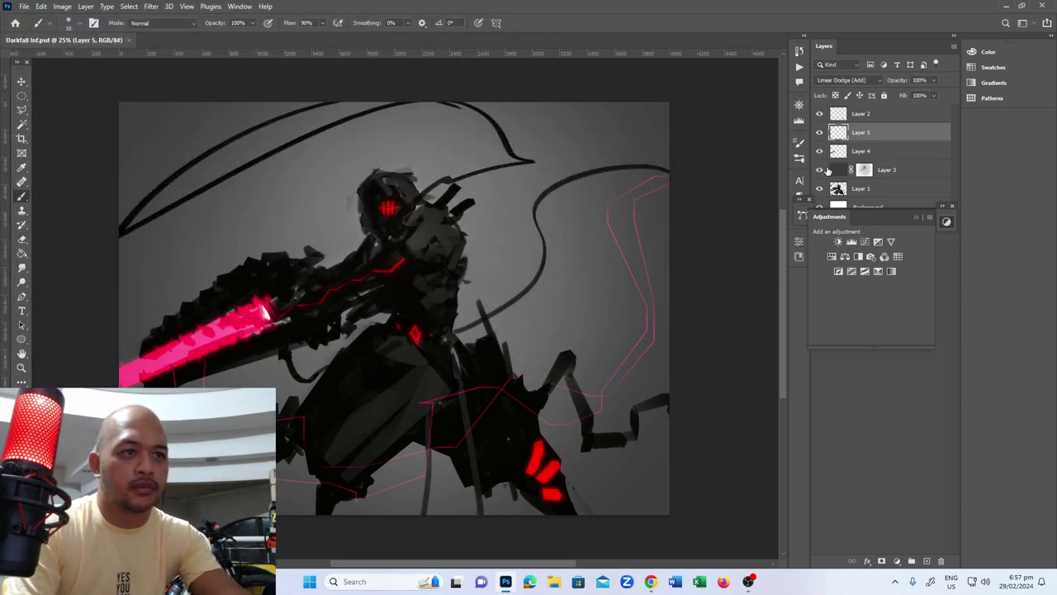
# - Add a Levels adjustment layer and adjust its Red channel to tint the background
pyautogui.click(852, 242)
pyautogui.click(711, 294)
pyautogui.click(702, 313)
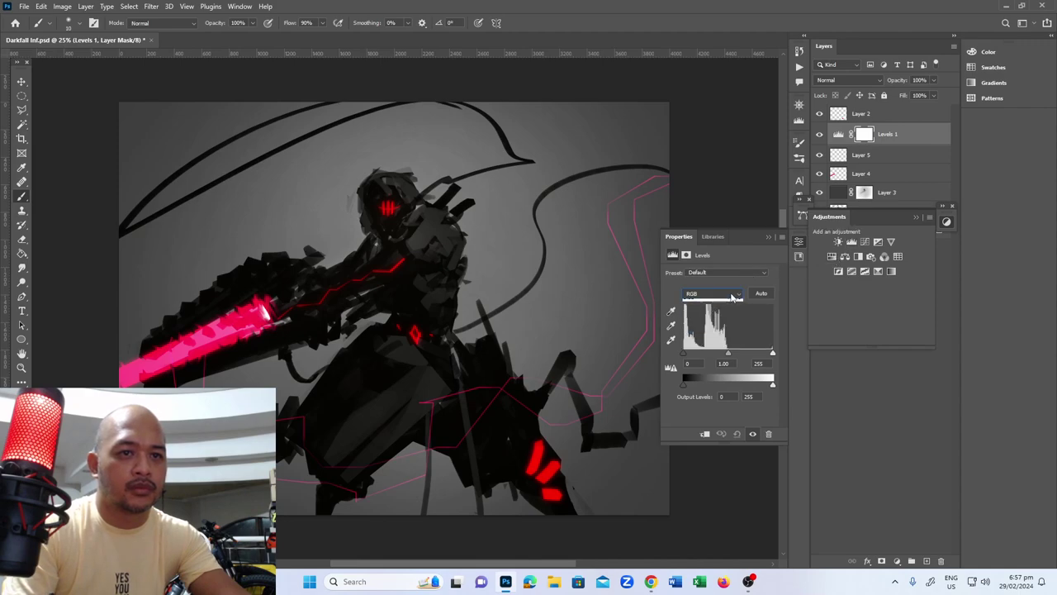
pyautogui.click(712, 294)
pyautogui.click(702, 313)
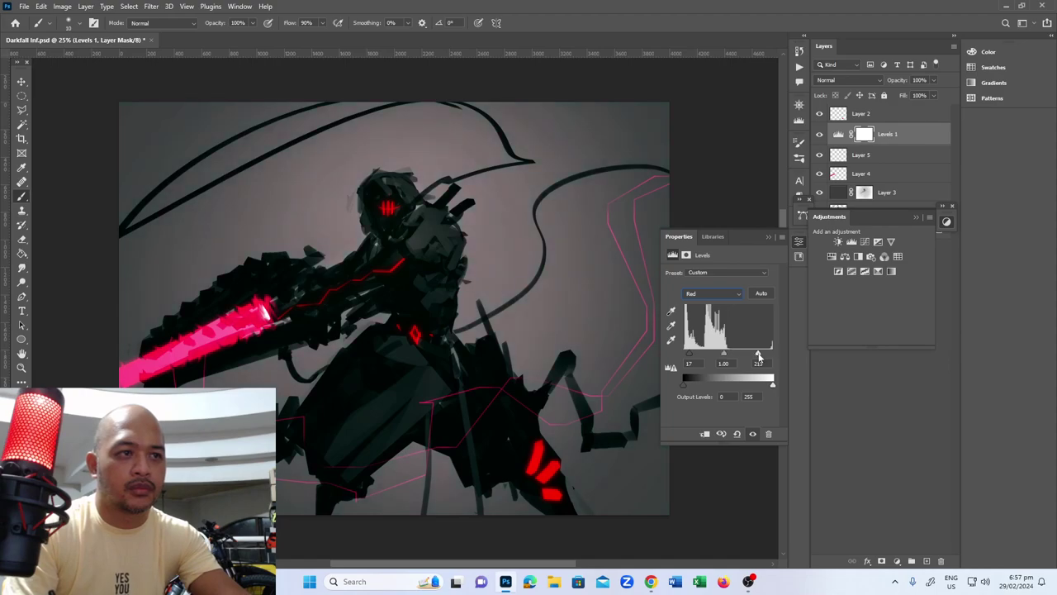
pyautogui.click(769, 238)
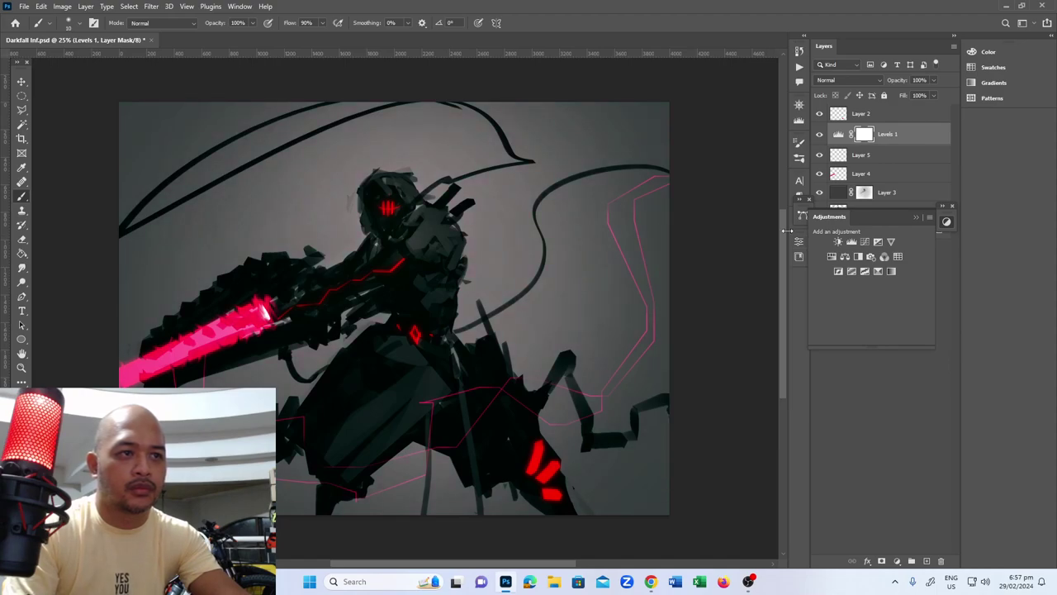
# - Save a JPEG copy of the artwork at maximum quality
pyautogui.hotkey('ctrl', 'shift', 's')
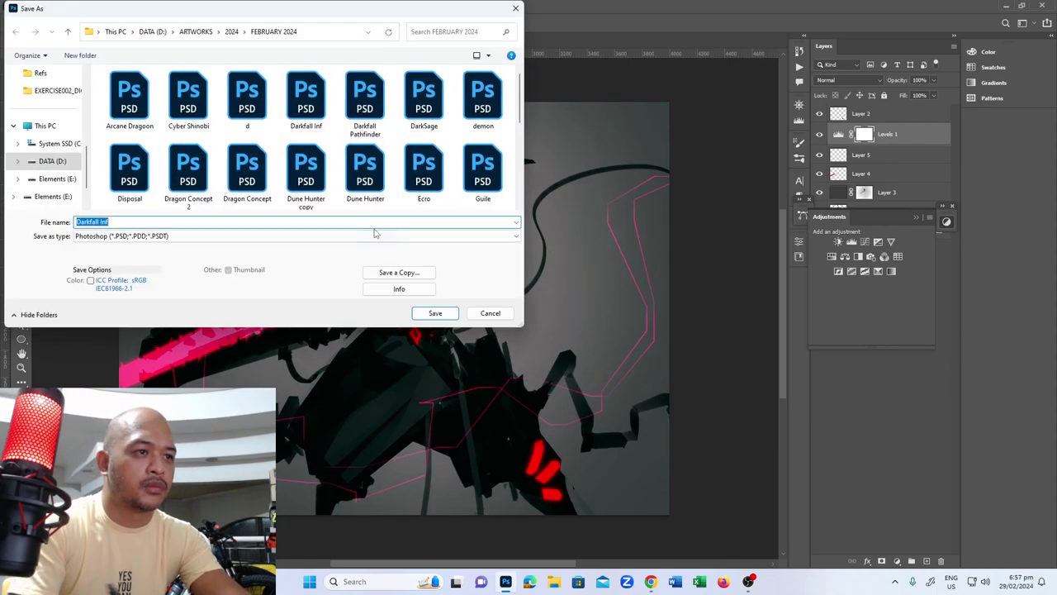
pyautogui.click(384, 273)
pyautogui.click(248, 236)
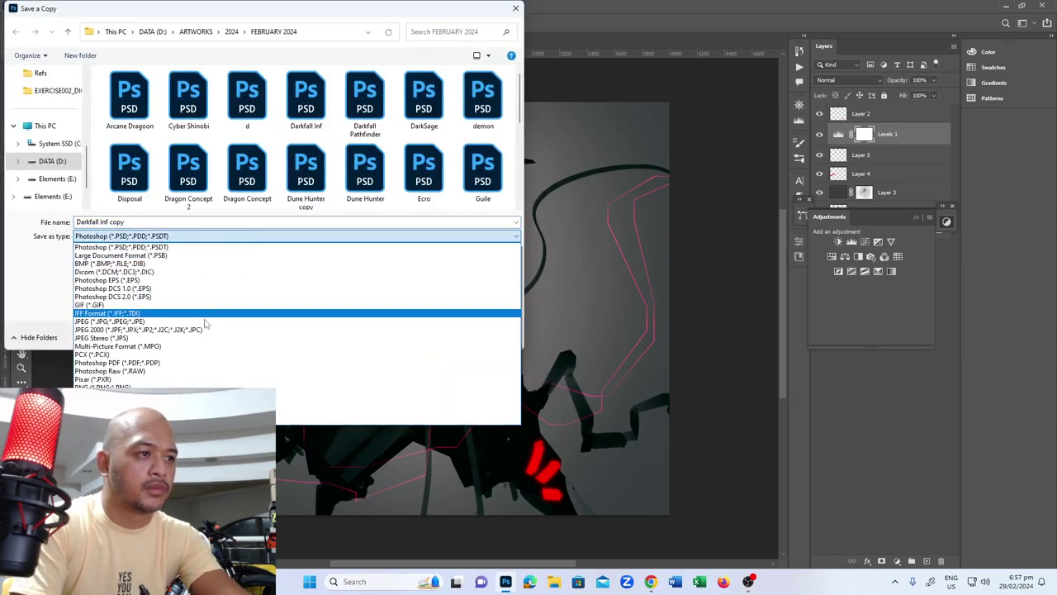
pyautogui.click(344, 314)
pyautogui.click(435, 335)
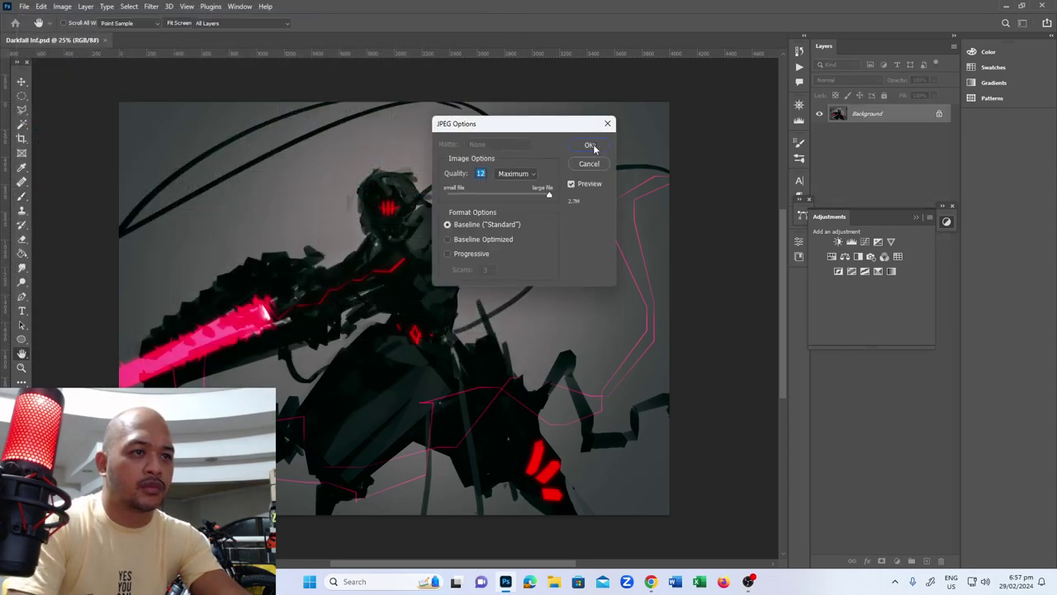
pyautogui.press('Return')
# - Close the Darkfall Inf document and open Darkfall Inf copy.jpg
pyautogui.click(146, 40)
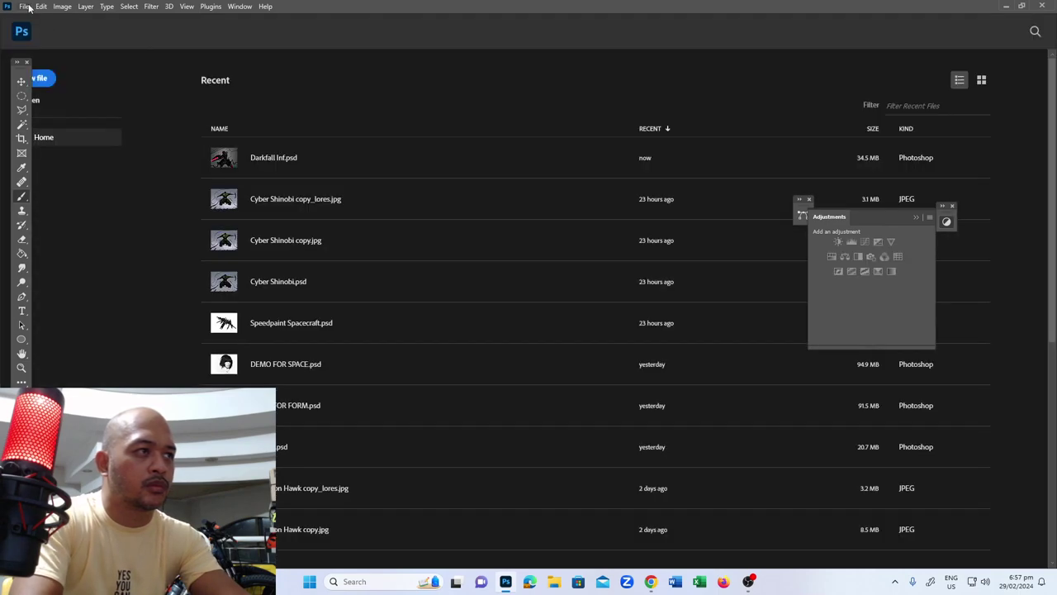
pyautogui.click(24, 5)
pyautogui.click(32, 29)
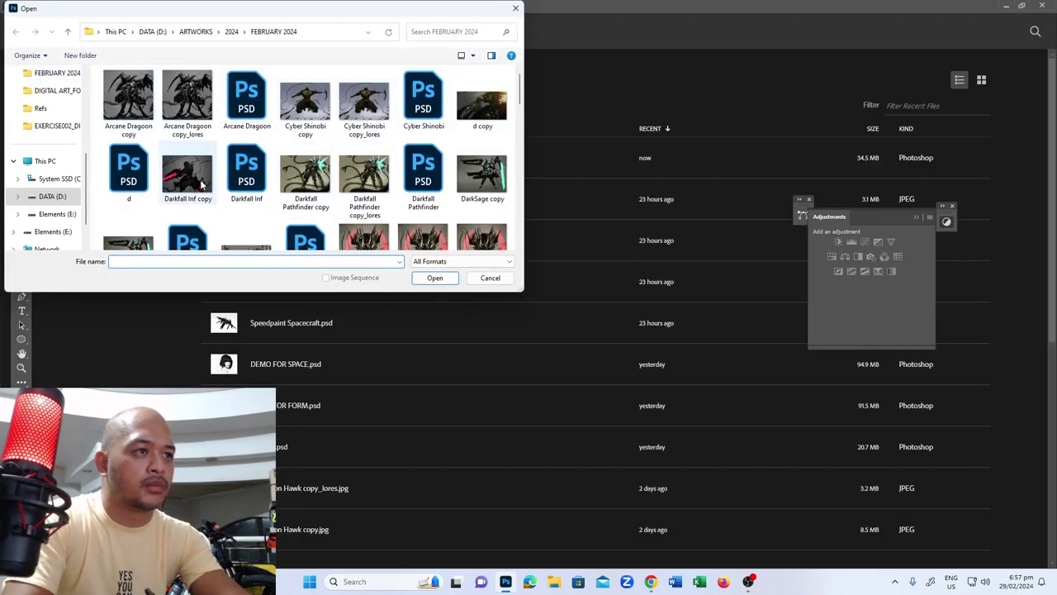
pyautogui.doubleClick(188, 171)
# - Dodge the blade, chest diamond and leg glows brighter, resizing the brush for each
pyautogui.press('o')
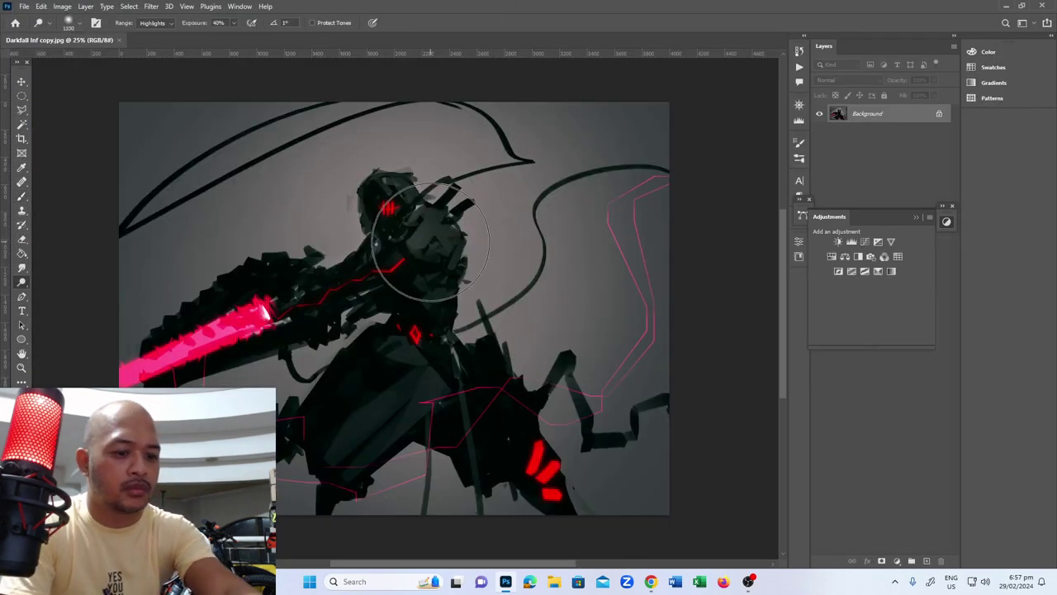
pyautogui.press('[')
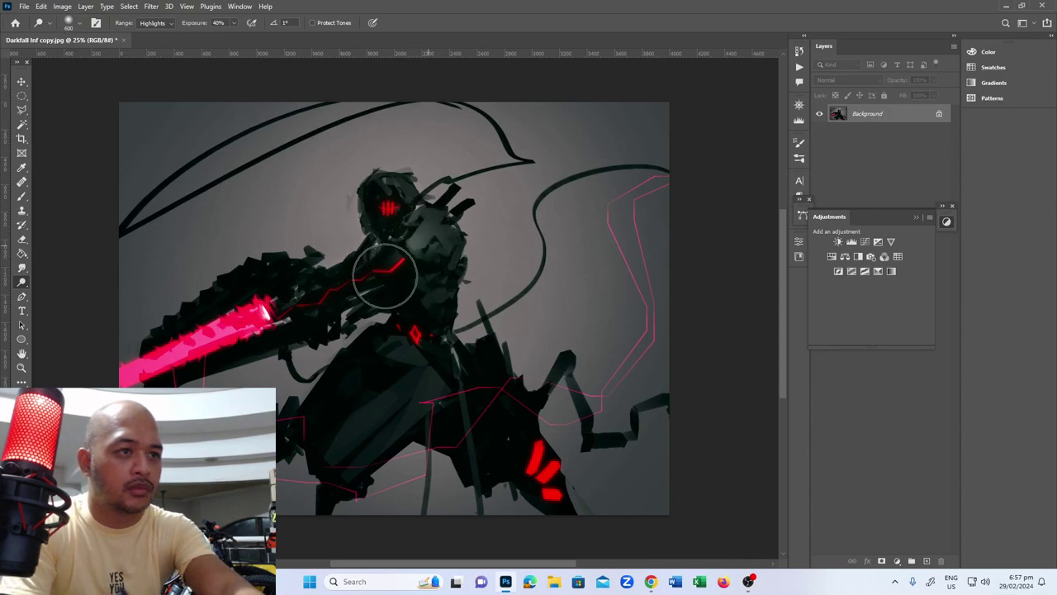
pyautogui.press('[')
pyautogui.moveTo(246, 312); pyautogui.dragTo(199, 339)
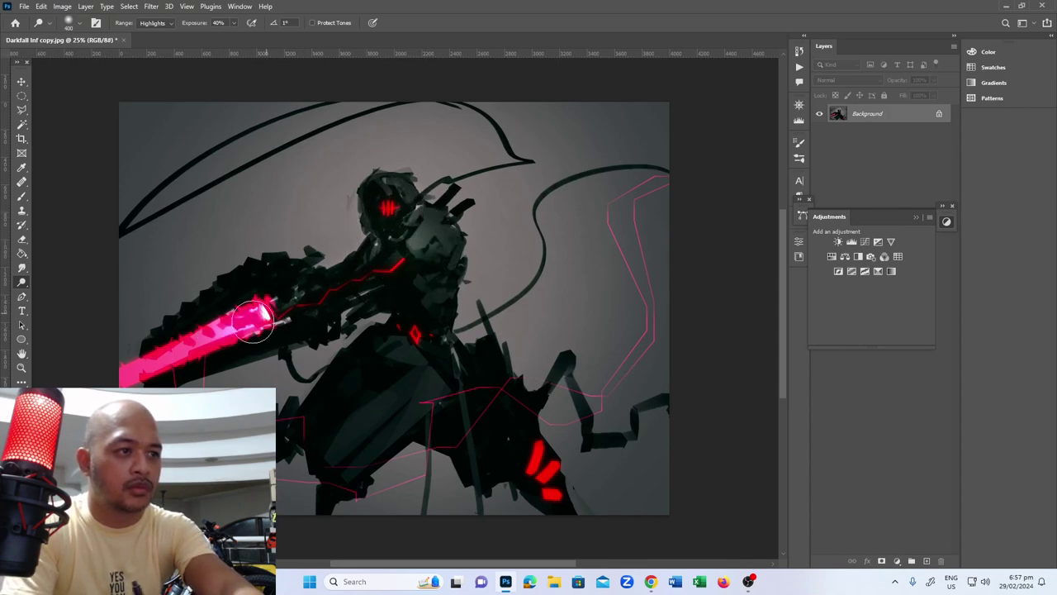
pyautogui.press(']')
pyautogui.press(']')
pyautogui.press(']')
pyautogui.press('[')
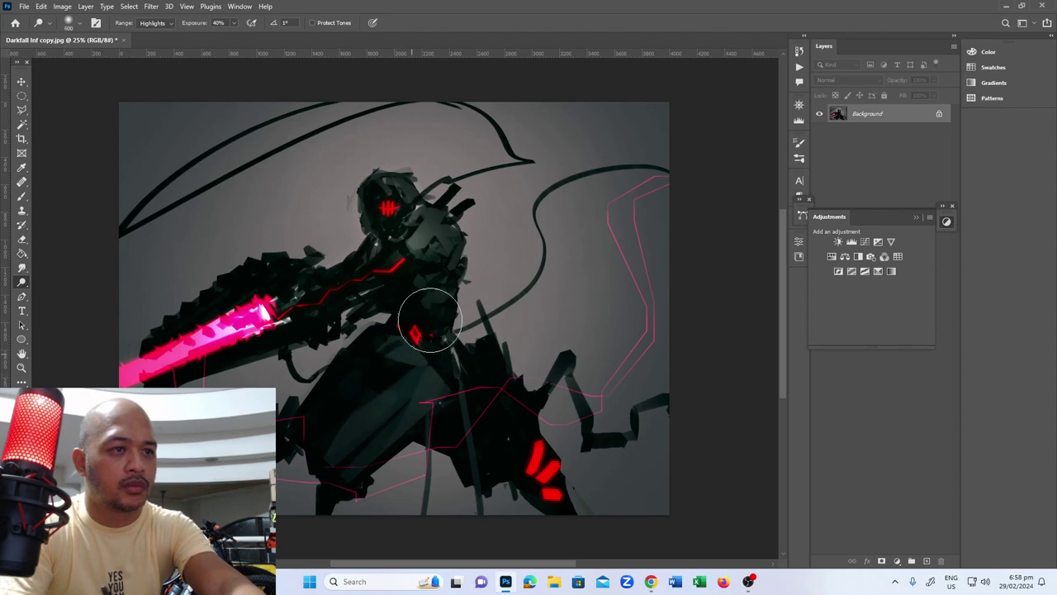
pyautogui.press(']')
pyautogui.press(']')
pyautogui.press(']')
pyautogui.press(']')
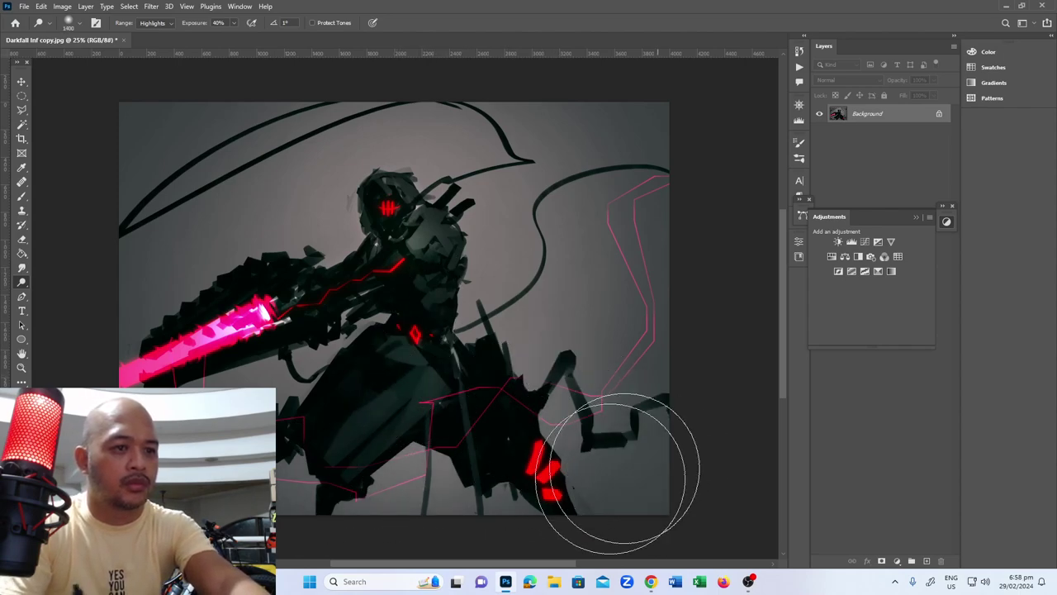
pyautogui.press(']')
pyautogui.press(']')
pyautogui.press(']')
# - With the Mixer Brush, smear sampled dark fragments around the shoulder, torso and leg
pyautogui.press('b')
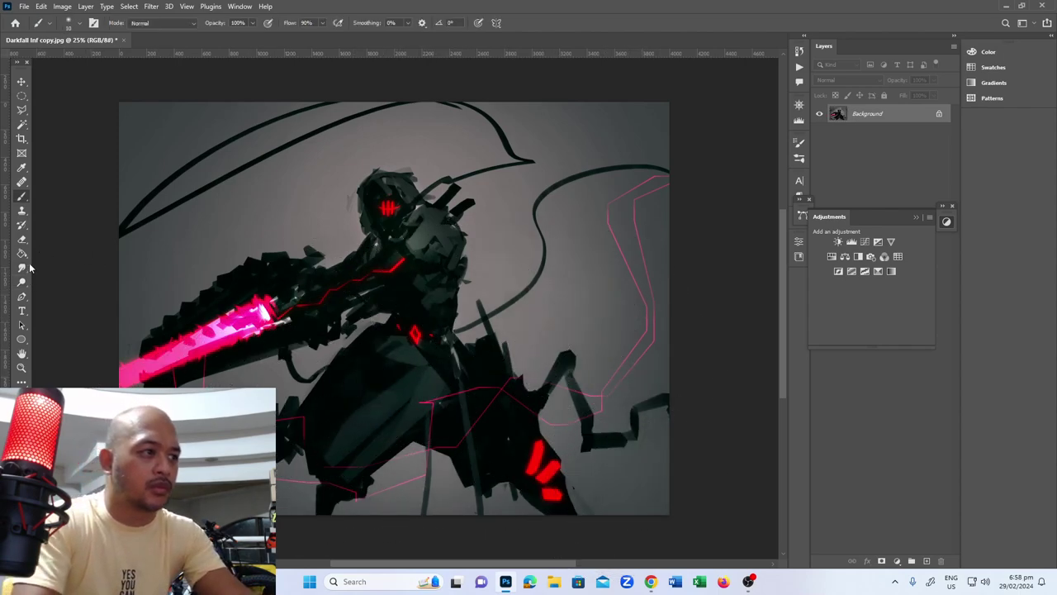
pyautogui.rightClick(23, 199)
pyautogui.click(70, 225)
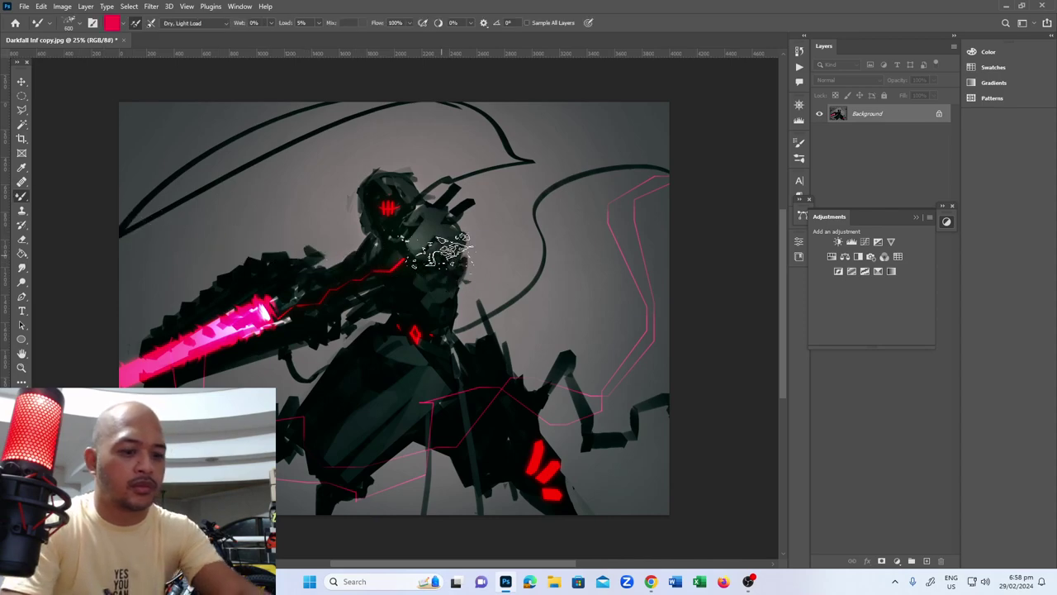
pyautogui.keyDown('alt'); pyautogui.click(458, 202); pyautogui.keyUp('alt')
pyautogui.moveTo(462, 202); pyautogui.dragTo(453, 157)
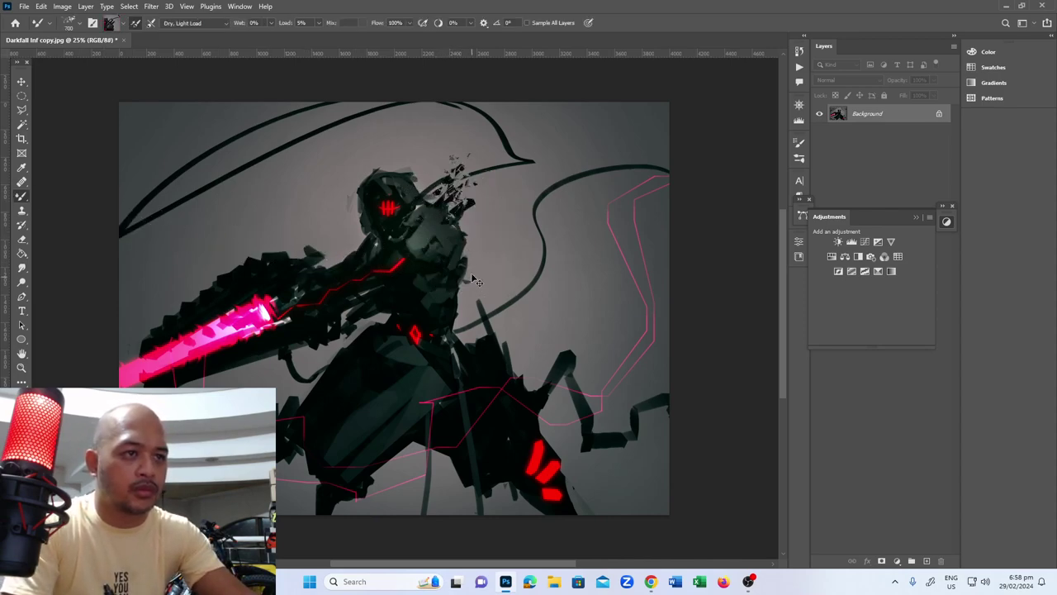
pyautogui.moveTo(466, 294); pyautogui.dragTo(463, 371)
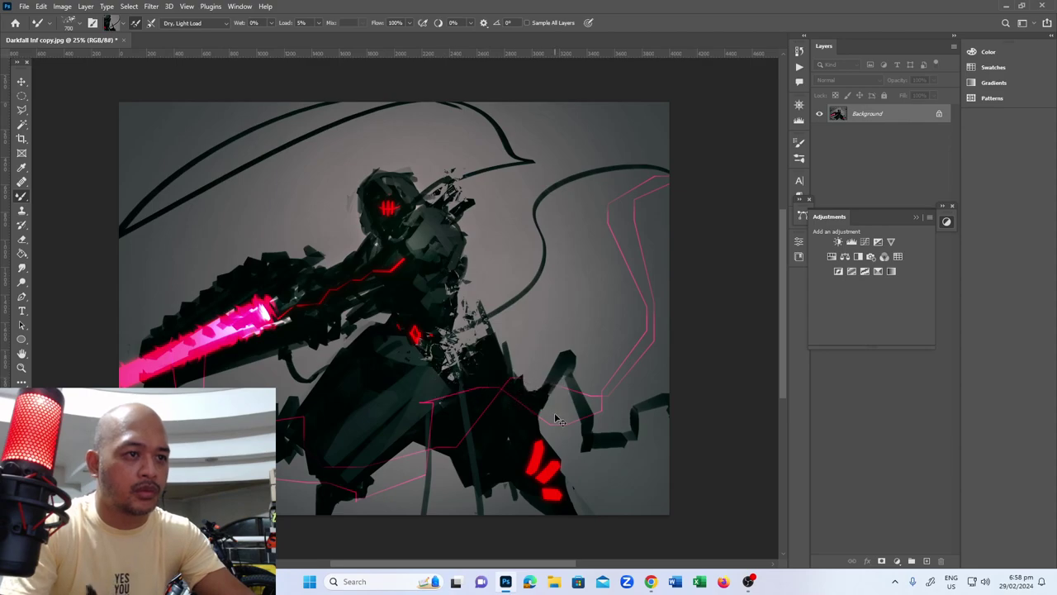
pyautogui.moveTo(516, 341); pyautogui.dragTo(528, 386)
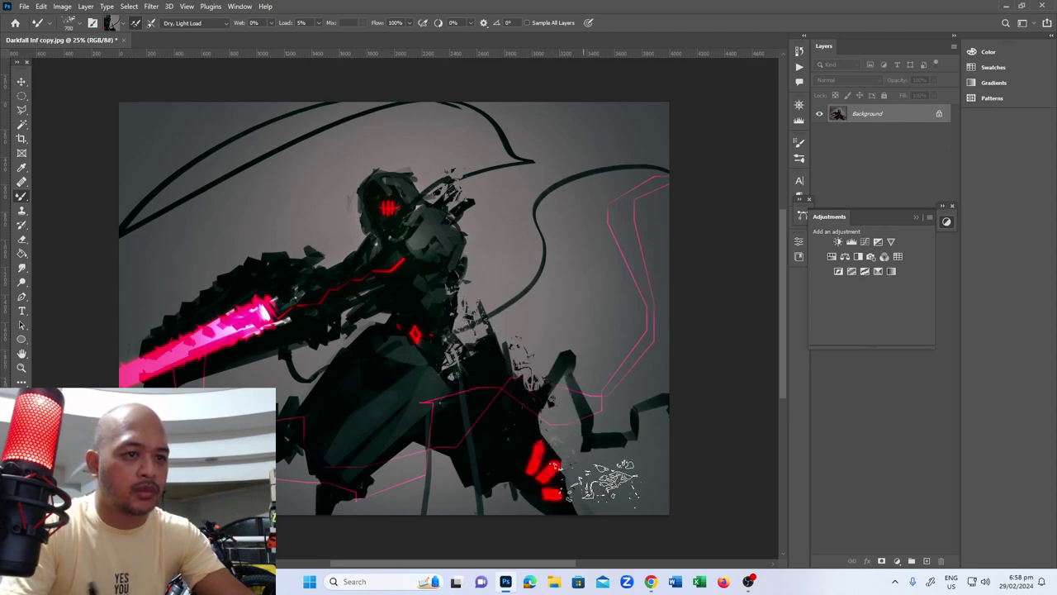
pyautogui.moveTo(545, 471); pyautogui.dragTo(656, 425)
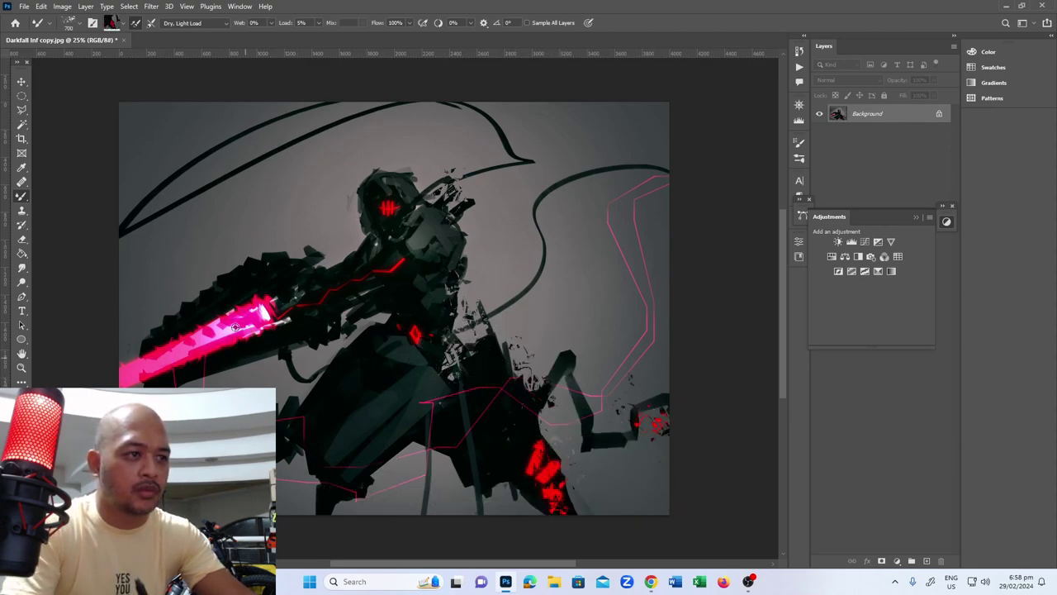
# - Break up the pink sword and scatter dark shards across the background and lower body
pyautogui.keyDown('alt'); pyautogui.click(264, 318); pyautogui.keyUp('alt')
pyautogui.moveTo(264, 317); pyautogui.dragTo(160, 385)
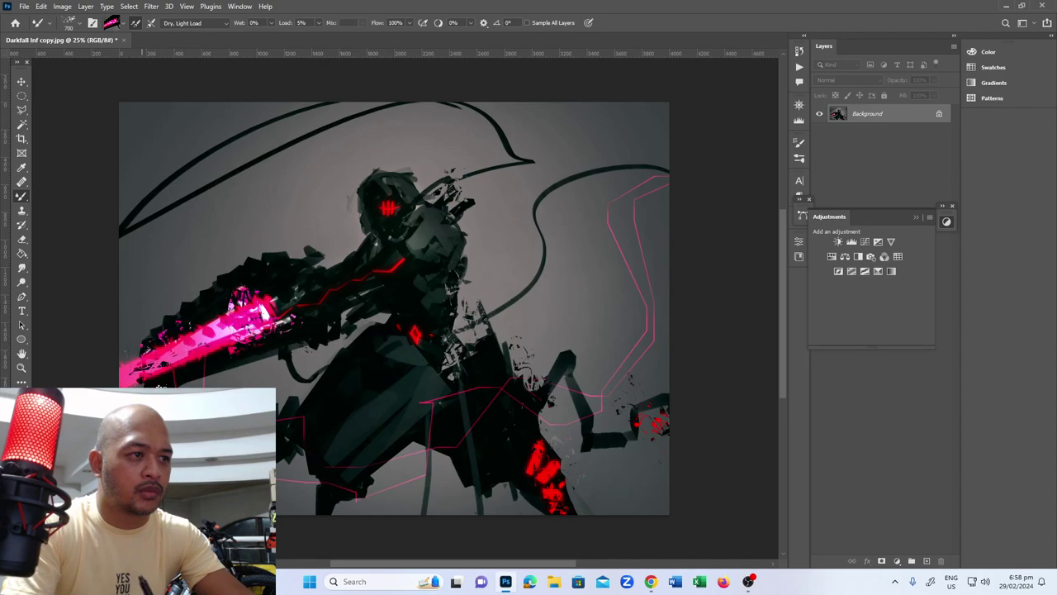
pyautogui.keyDown('alt'); pyautogui.click(304, 453); pyautogui.keyUp('alt')
pyautogui.moveTo(327, 470); pyautogui.dragTo(281, 487)
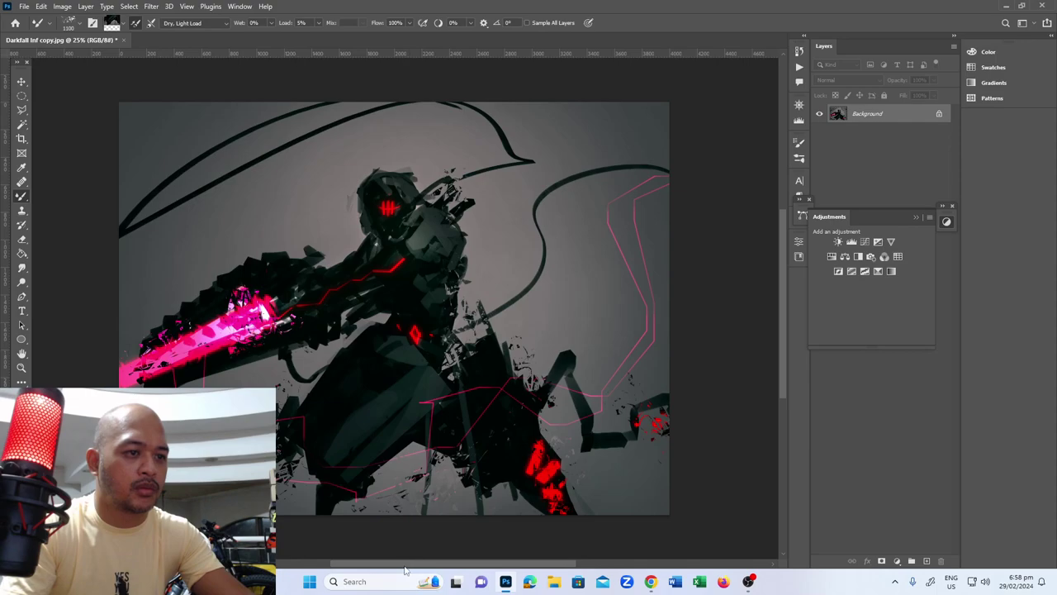
pyautogui.moveTo(239, 153); pyautogui.dragTo(157, 235)
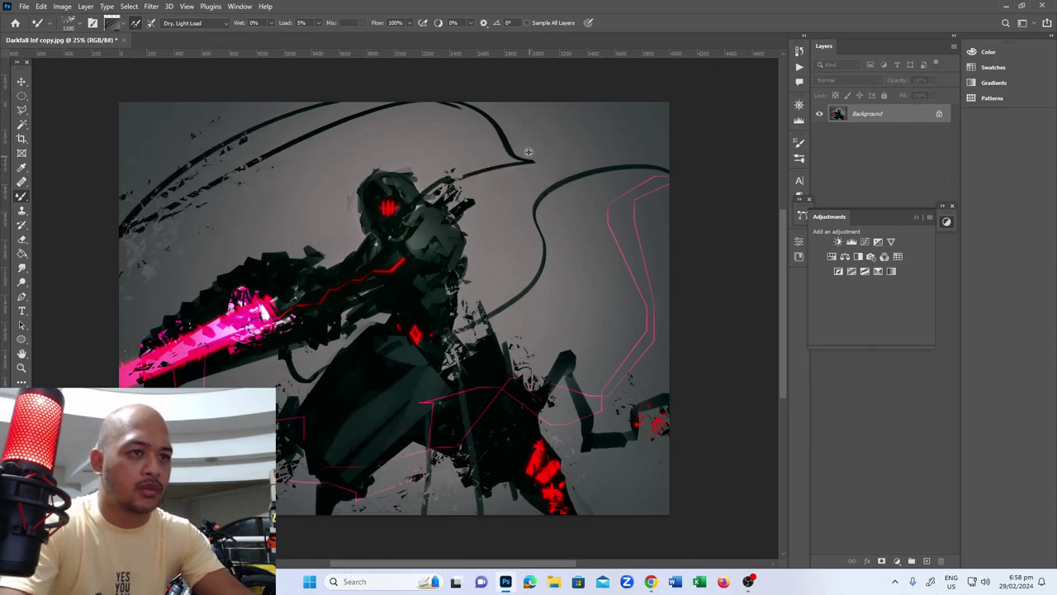
pyautogui.moveTo(619, 116); pyautogui.dragTo(611, 273)
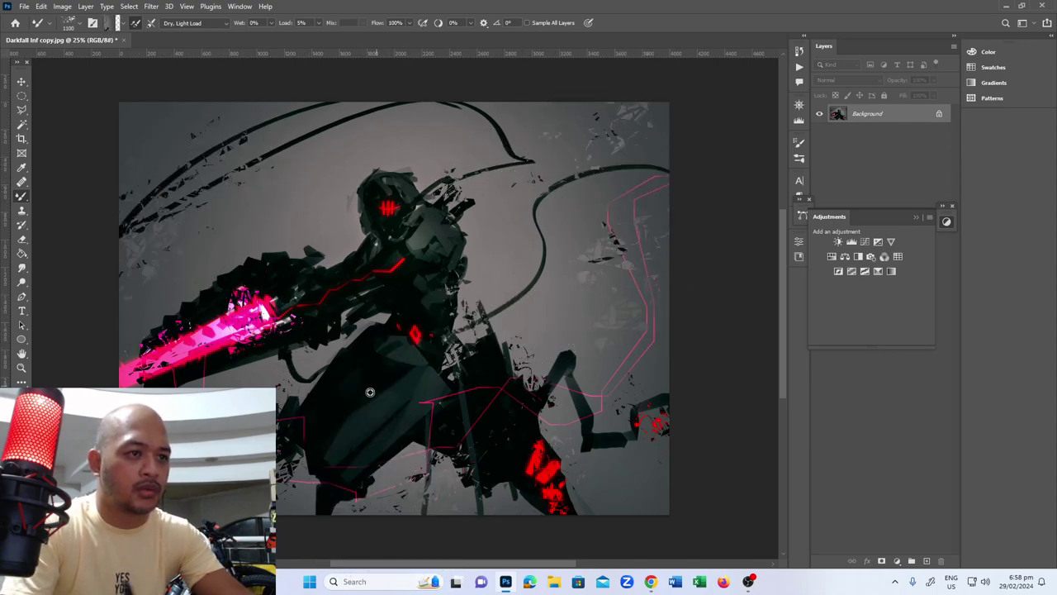
pyautogui.moveTo(400, 367); pyautogui.dragTo(338, 462)
pyautogui.moveTo(355, 500); pyautogui.dragTo(397, 462)
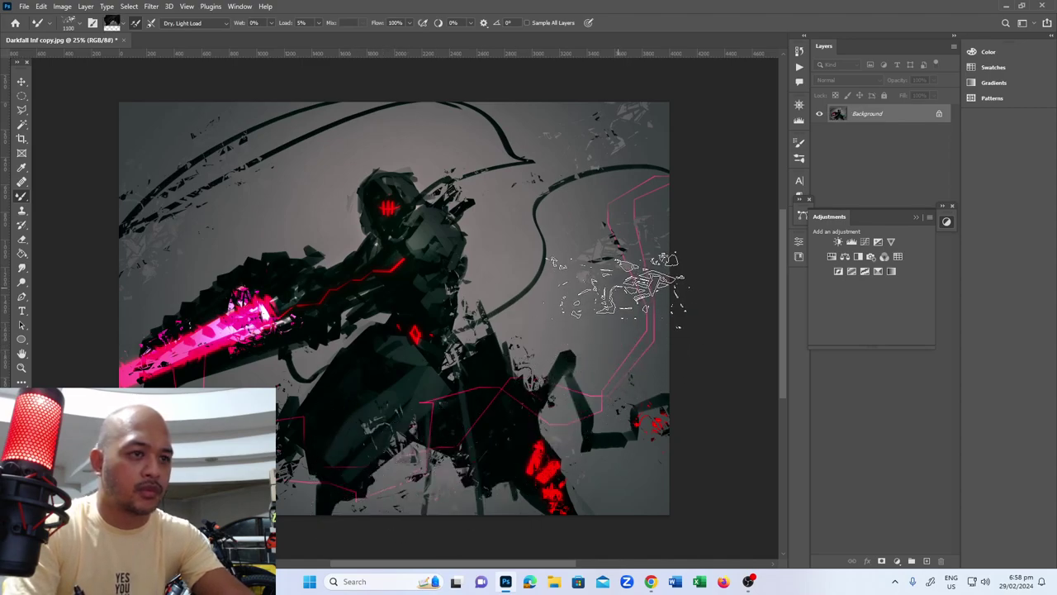
pyautogui.press('v')
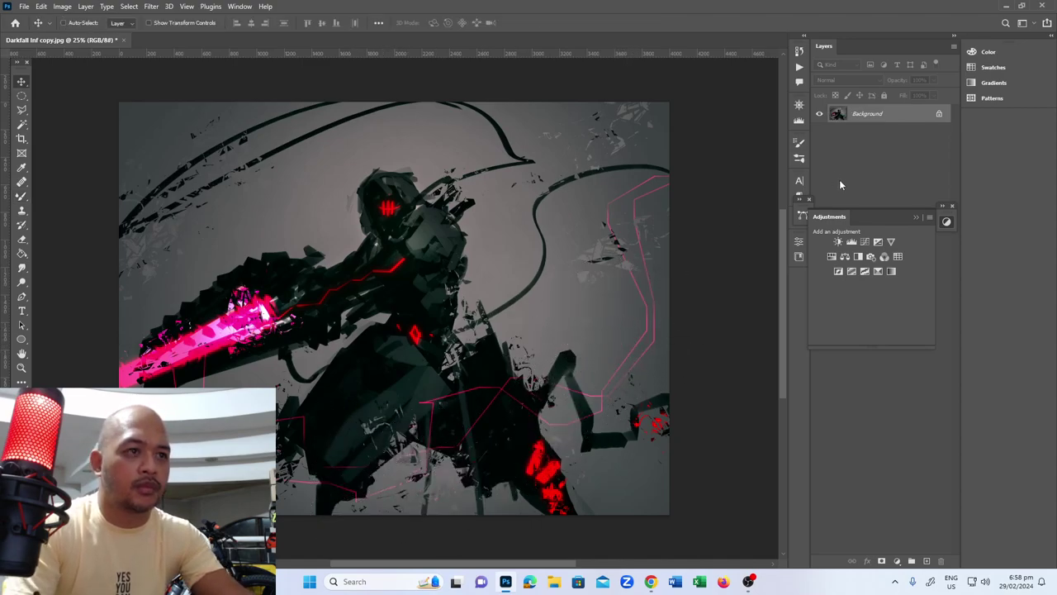
pyautogui.moveTo(883, 114); pyautogui.dragTo(926, 560)
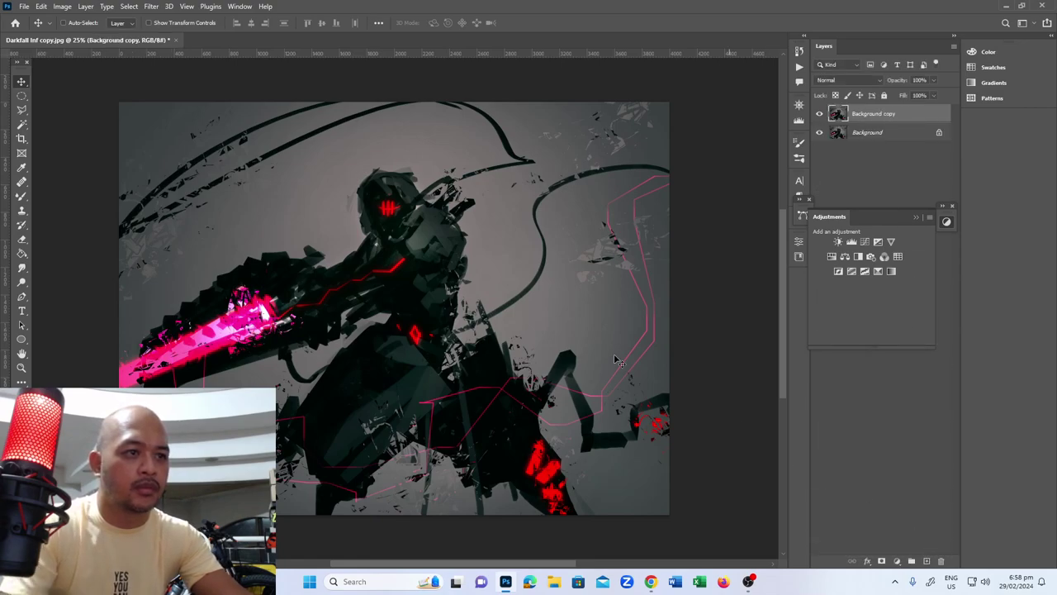
pyautogui.click(85, 6)
pyautogui.click(218, 111)
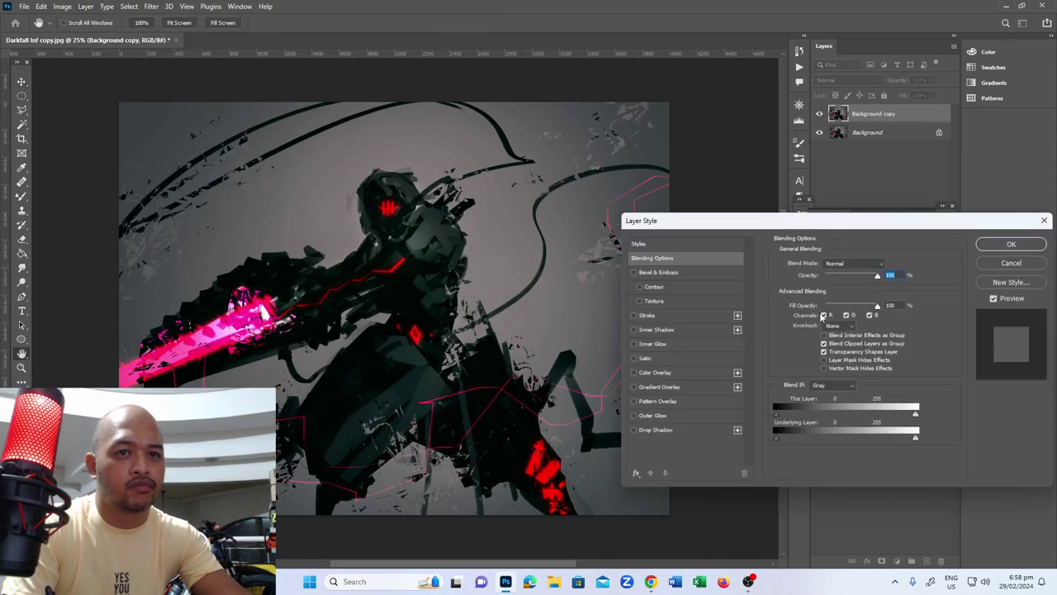
pyautogui.click(999, 247)
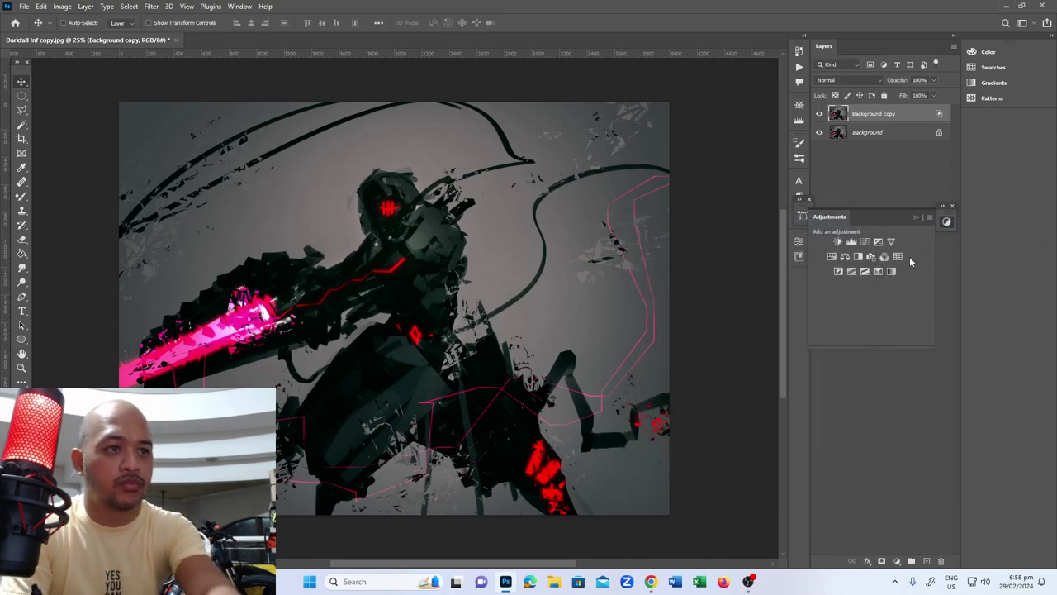
pyautogui.press('Delete')
# - Apply Smart Sharpen at 317% with a 2.4 px radius
pyautogui.click(151, 6)
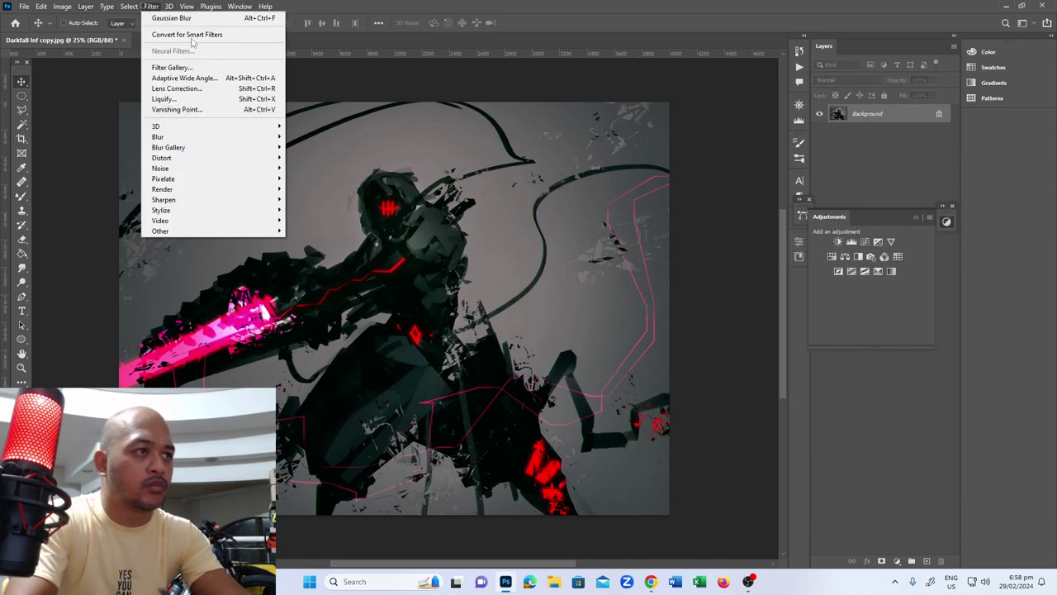
pyautogui.moveTo(163, 200)
pyautogui.click(335, 225)
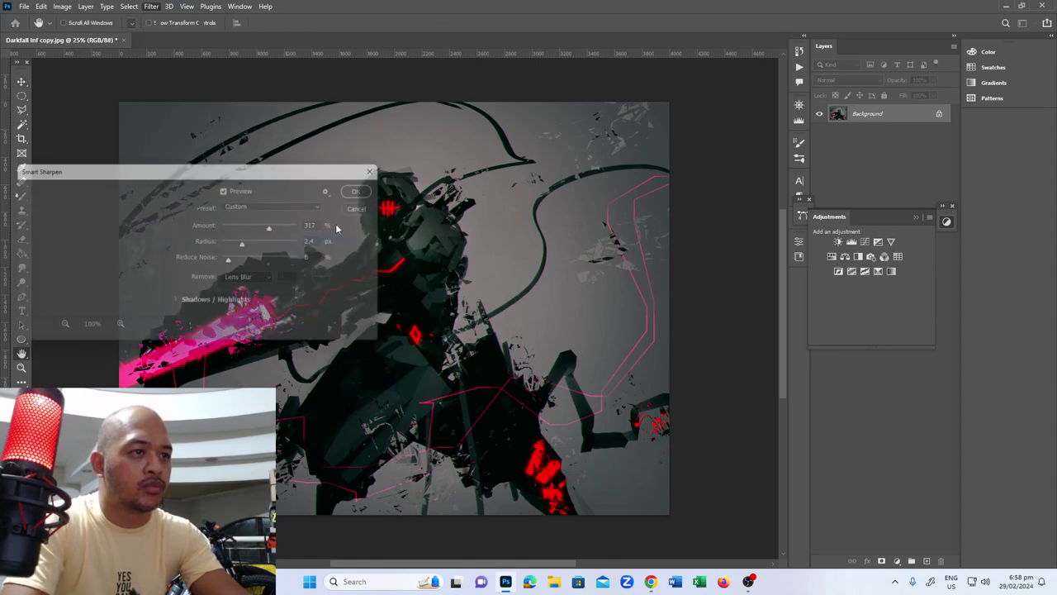
pyautogui.click(371, 189)
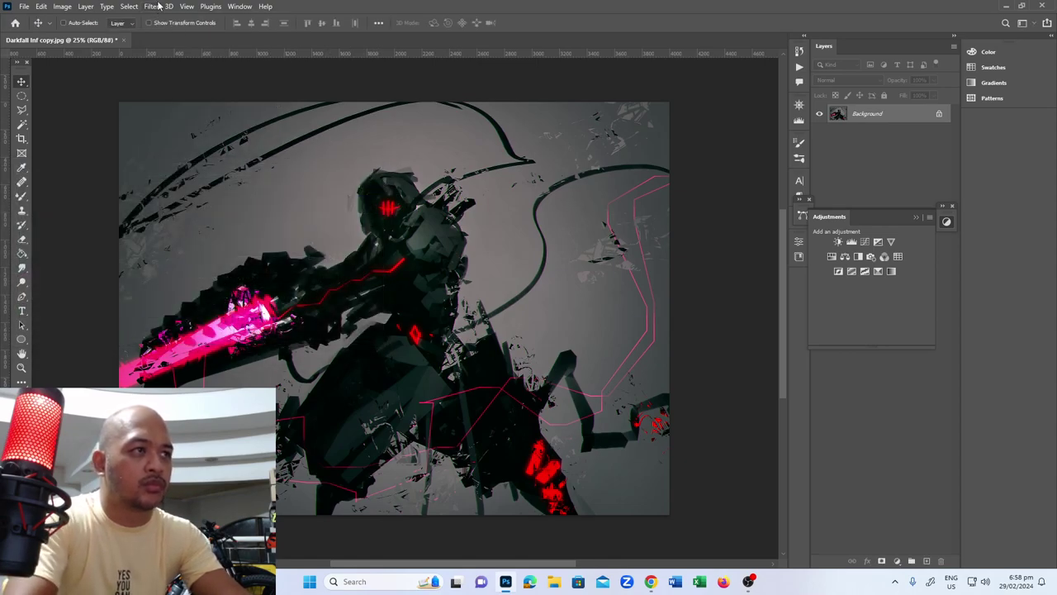
# - Add 3% uniform monochromatic noise, then hide panels and zoom in to inspect
pyautogui.click(157, 6)
pyautogui.click(322, 166)
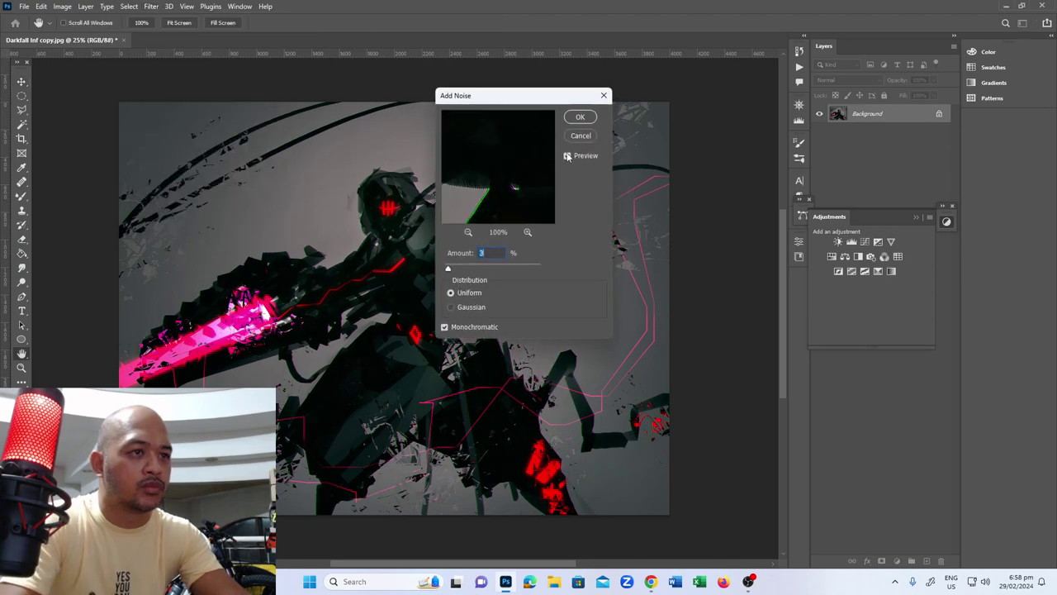
pyautogui.click(582, 118)
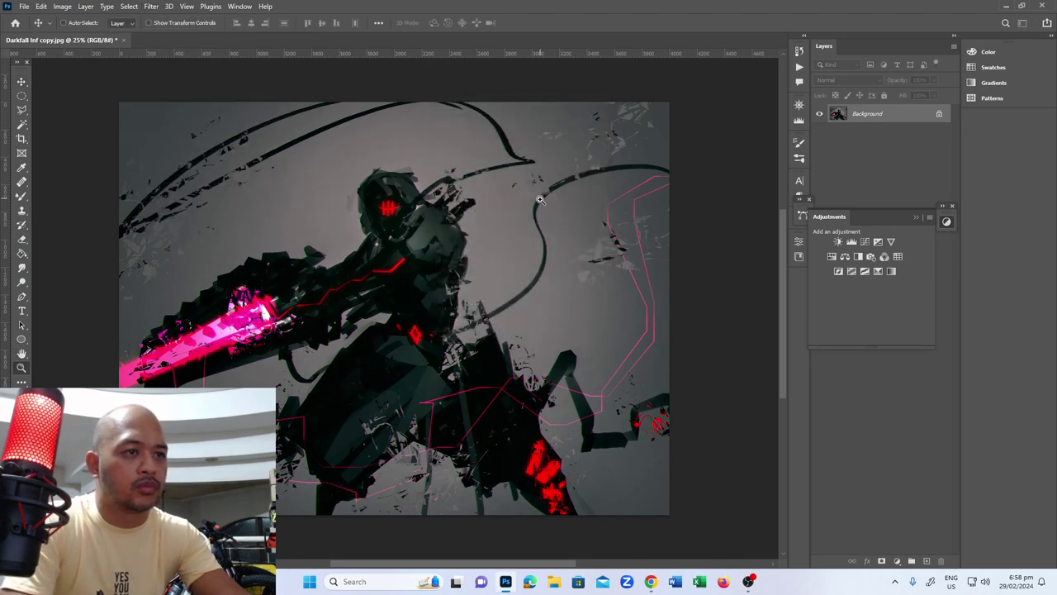
pyautogui.press('Tab')
pyautogui.click(558, 216)
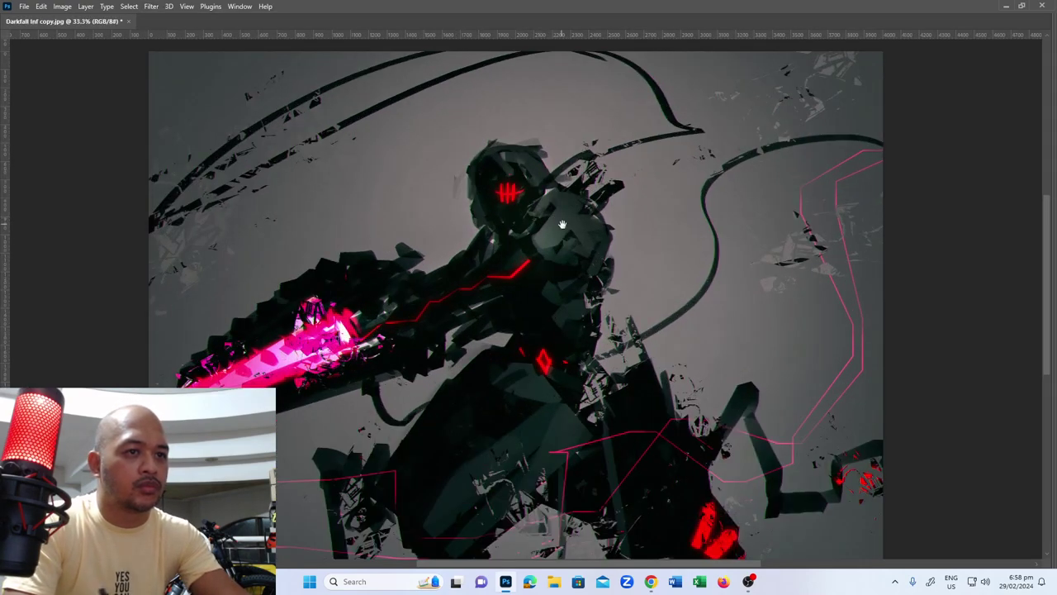
pyautogui.moveTo(562, 224); pyautogui.dragTo(571, 202)
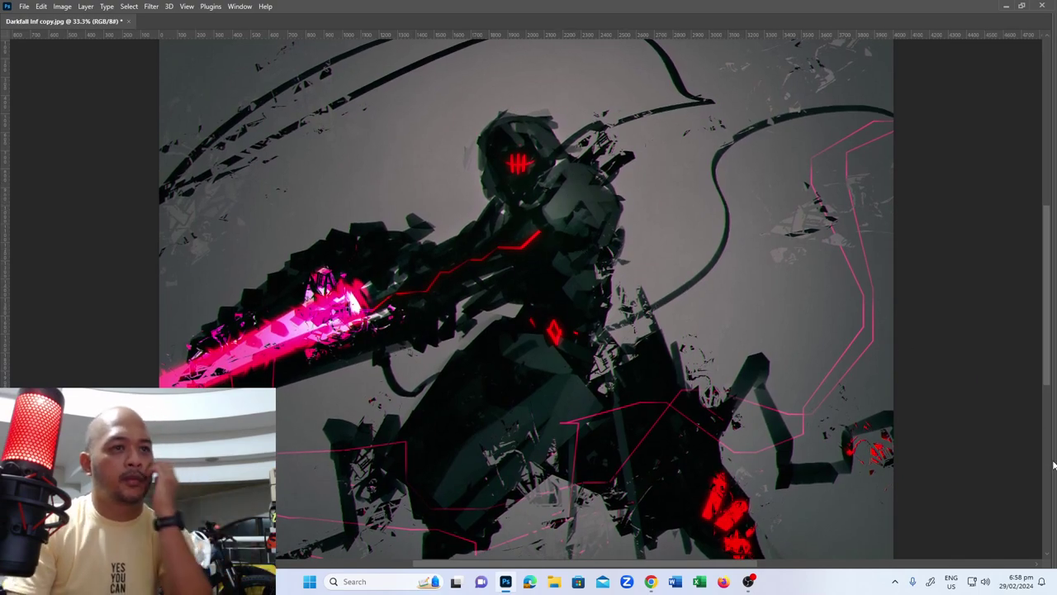